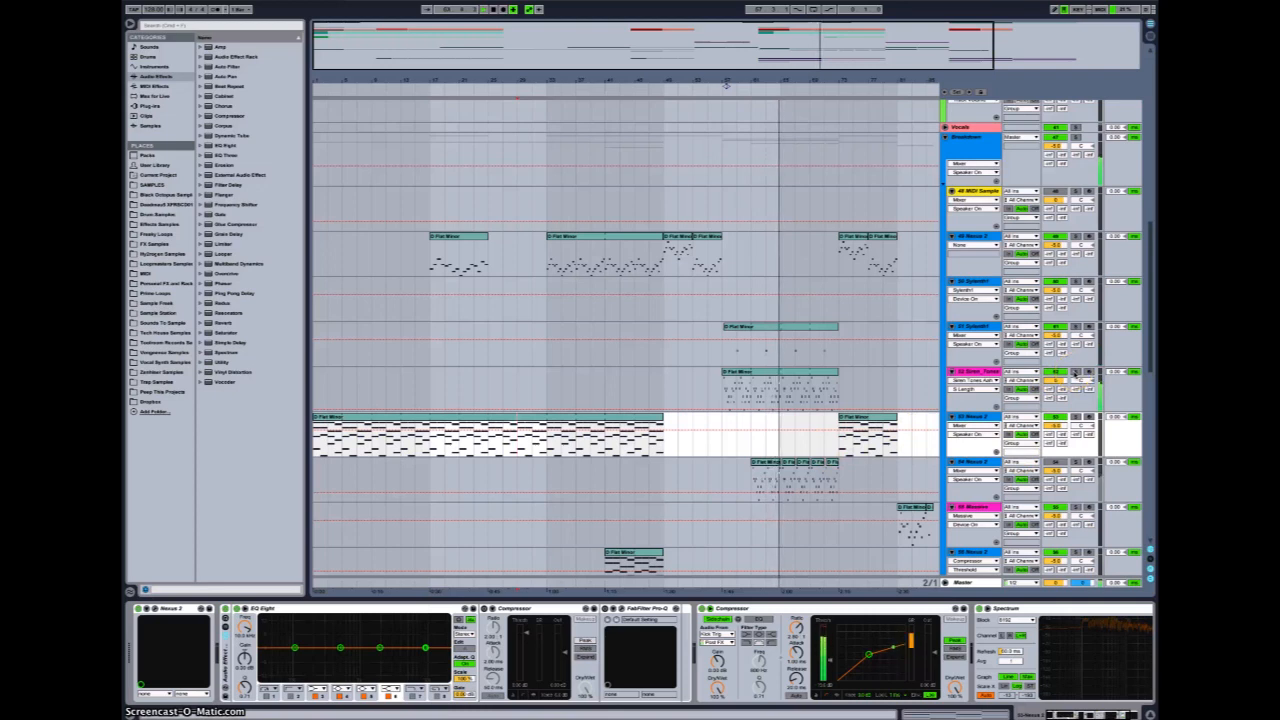
# Solo the Siren_Tones track in the Breakdown group, show its device chain and arm it for recording
pyautogui.click(1075, 372)
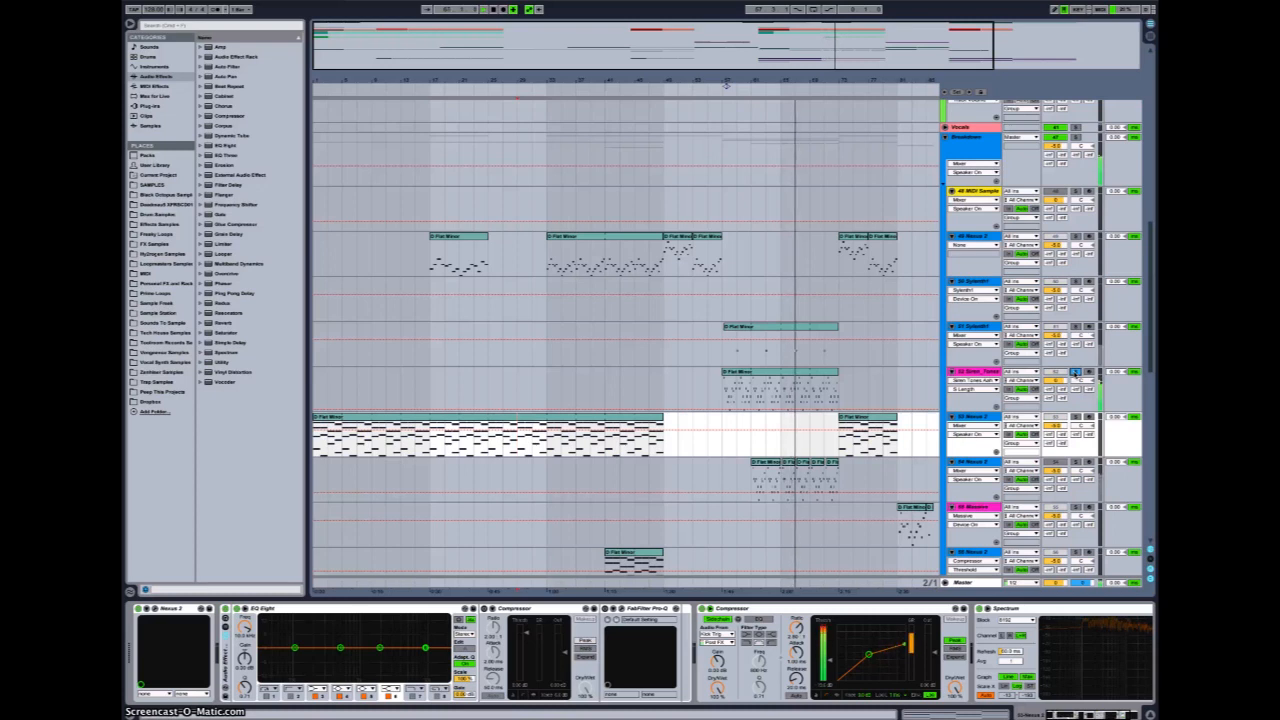
pyautogui.click(997, 379)
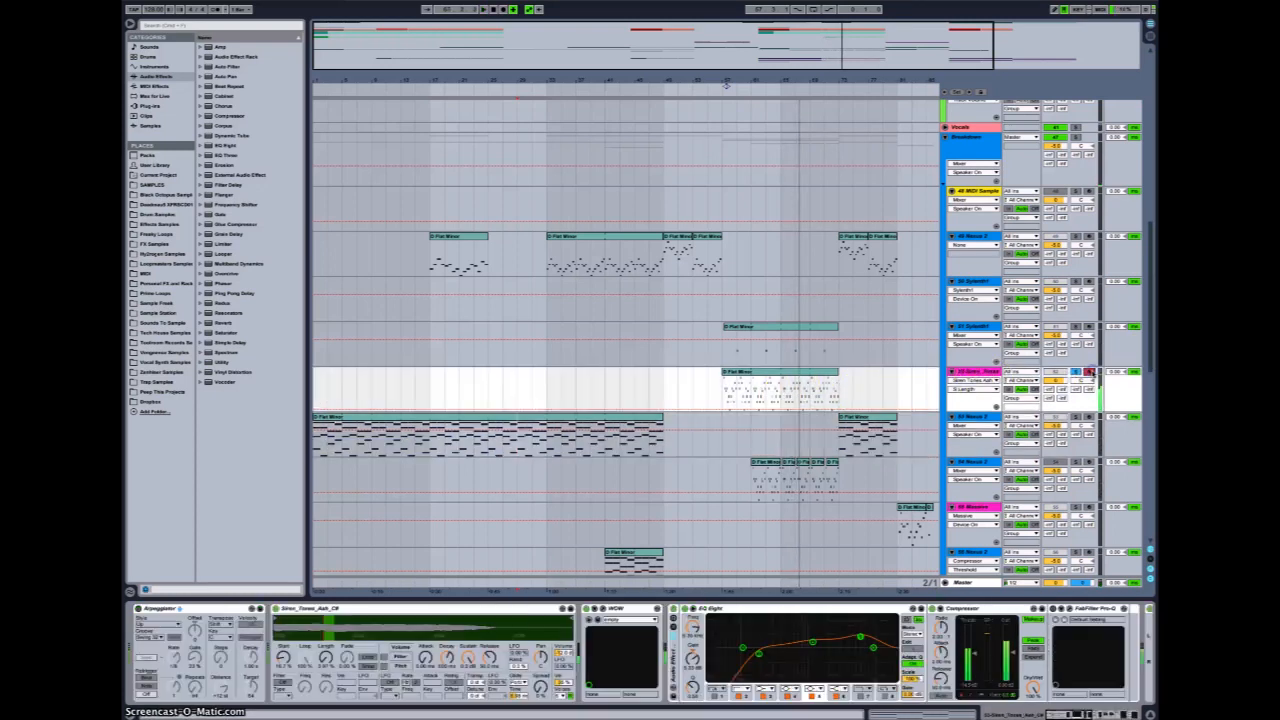
pyautogui.click(1089, 372)
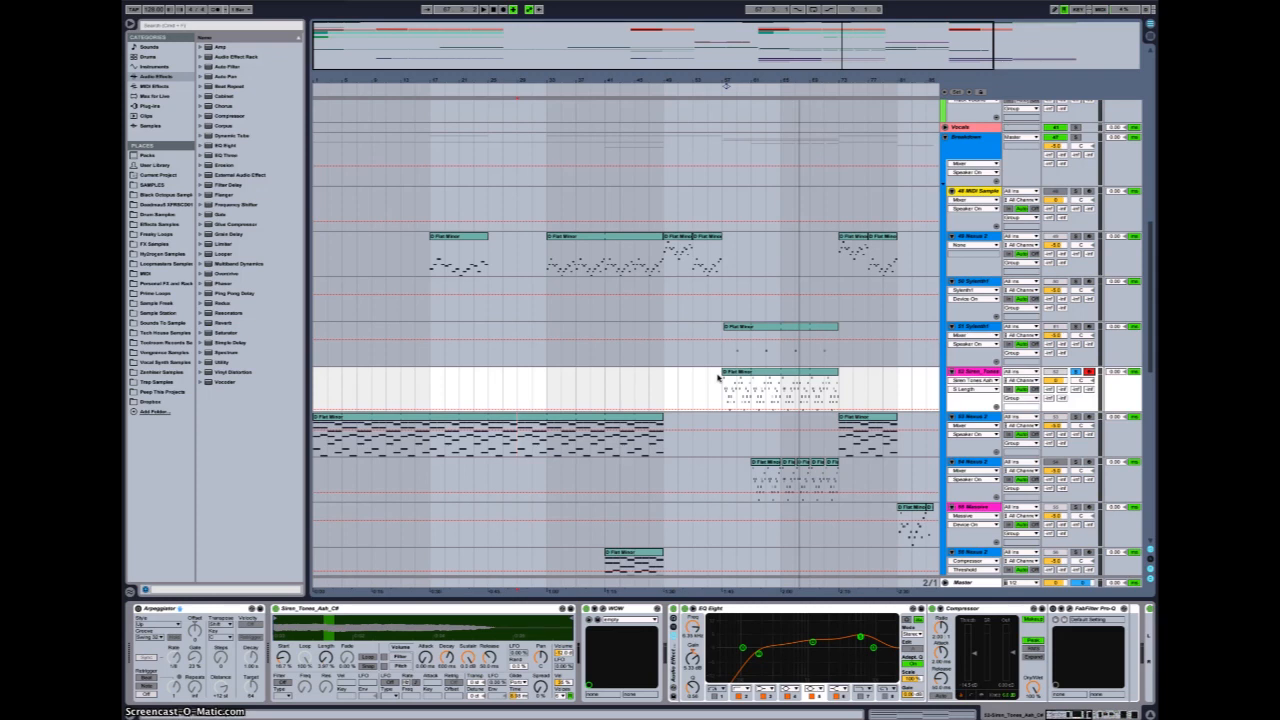
# Examine how the Siren_Tones clip sits in the arrangement relative to the surrounding Nexus 2 breakdown clips
pyautogui.click(814, 46)
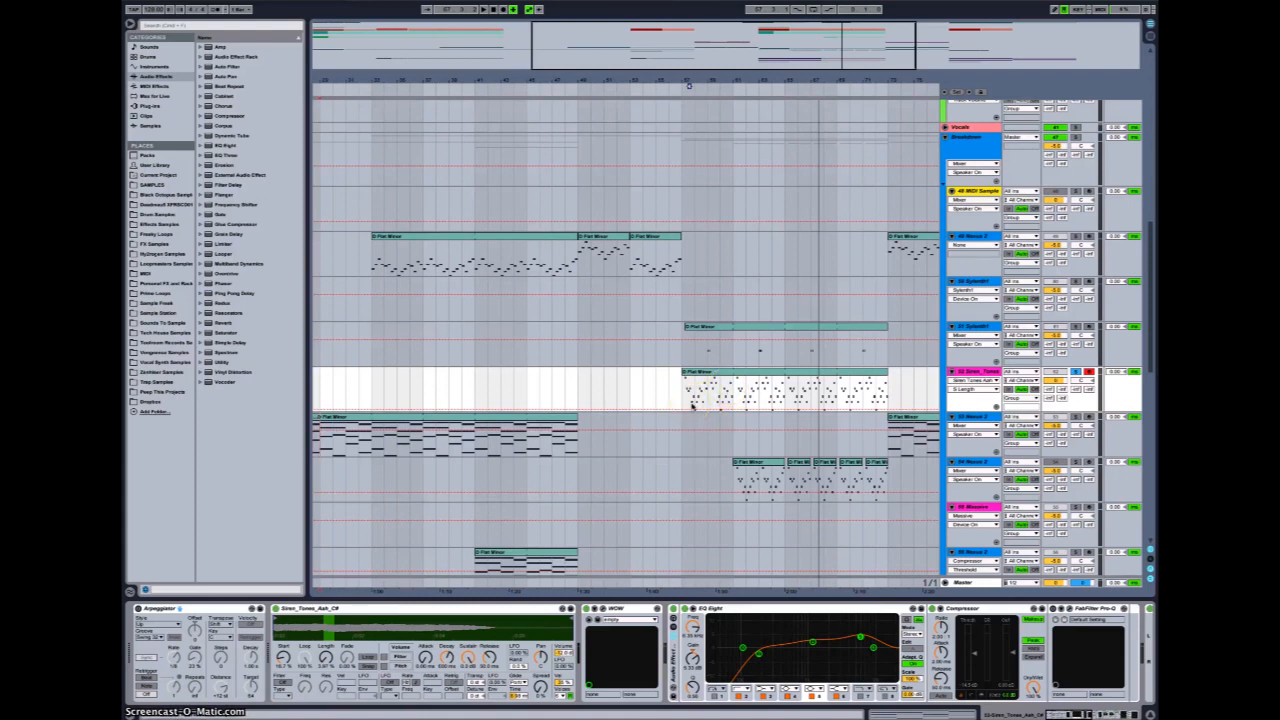
pyautogui.press('-')
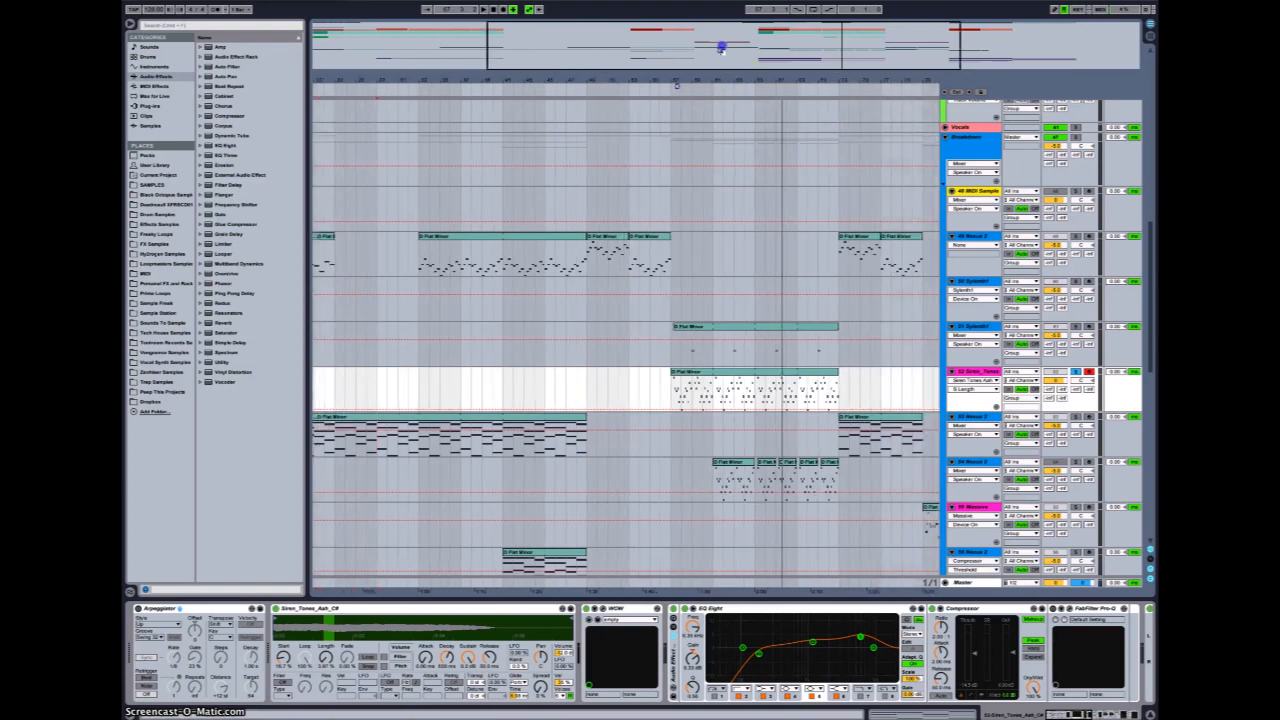
pyautogui.hscroll(-2, 616, 383)
pyautogui.hscroll(-3, 616, 383)
pyautogui.hscroll(3, 749, 409)
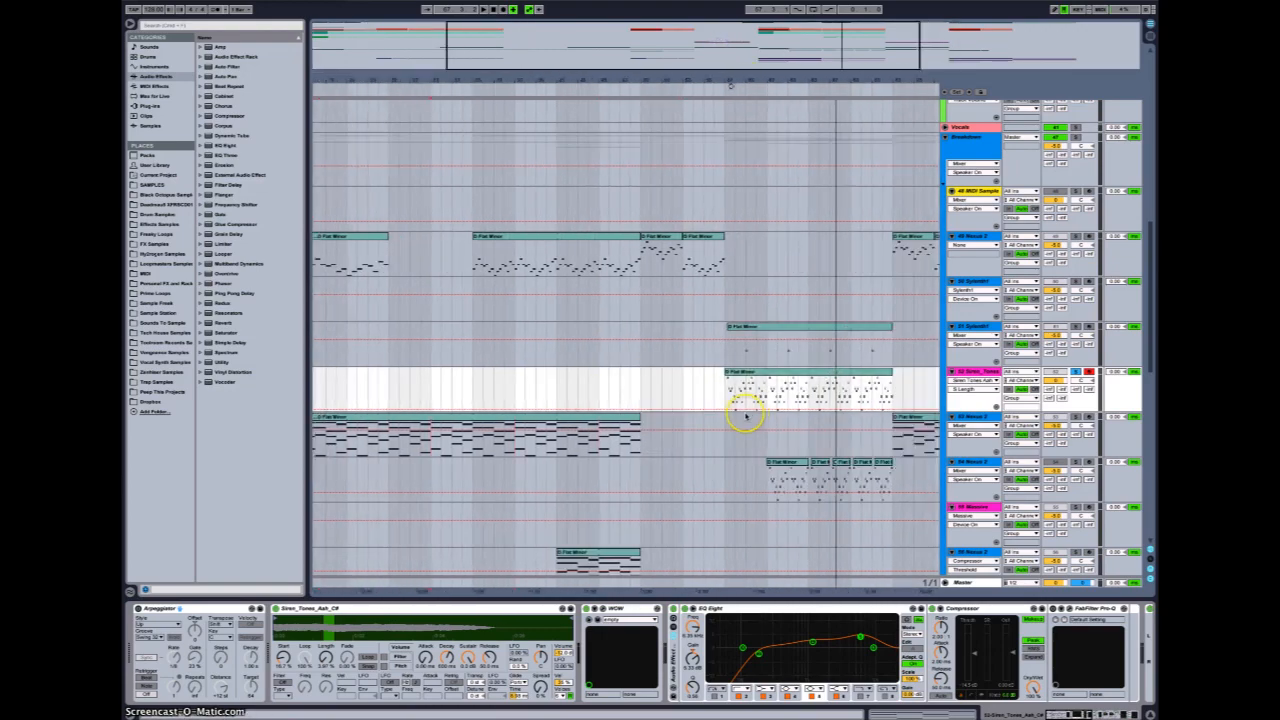
pyautogui.scroll(5, 743, 417)
pyautogui.scroll(-8, 743, 417)
pyautogui.scroll(3, 743, 417)
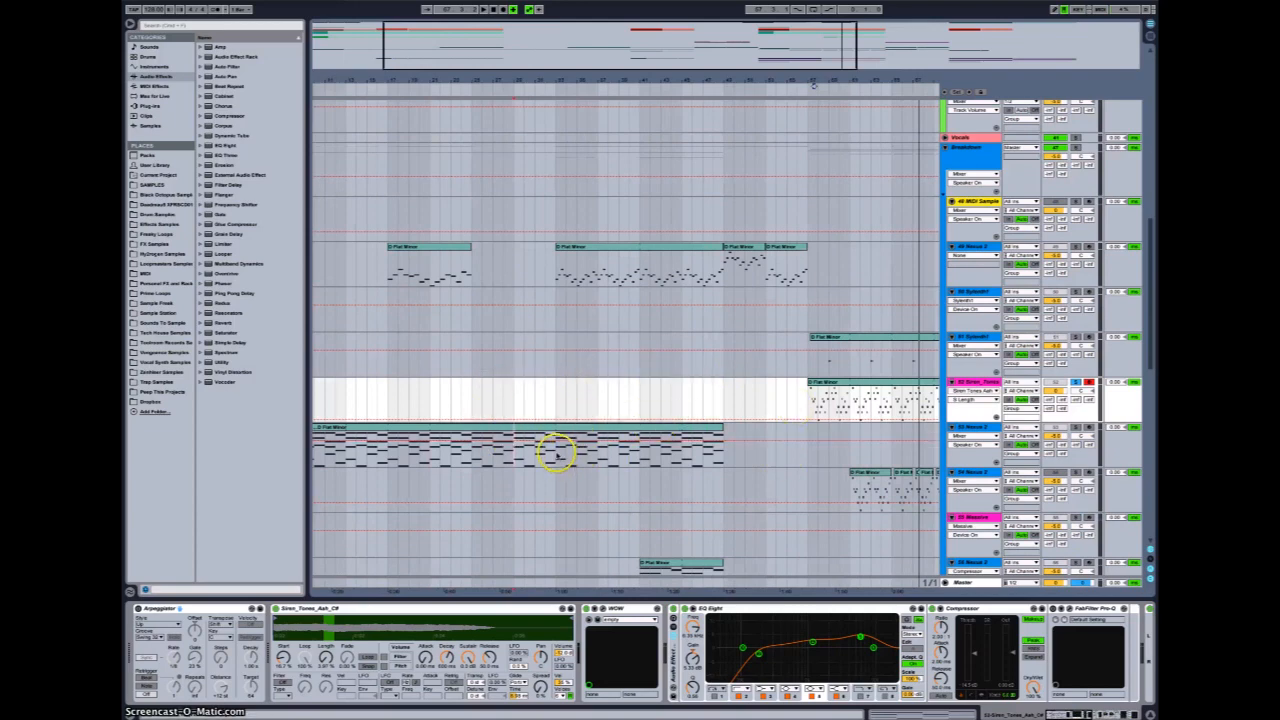
pyautogui.hscroll(3, 863, 428)
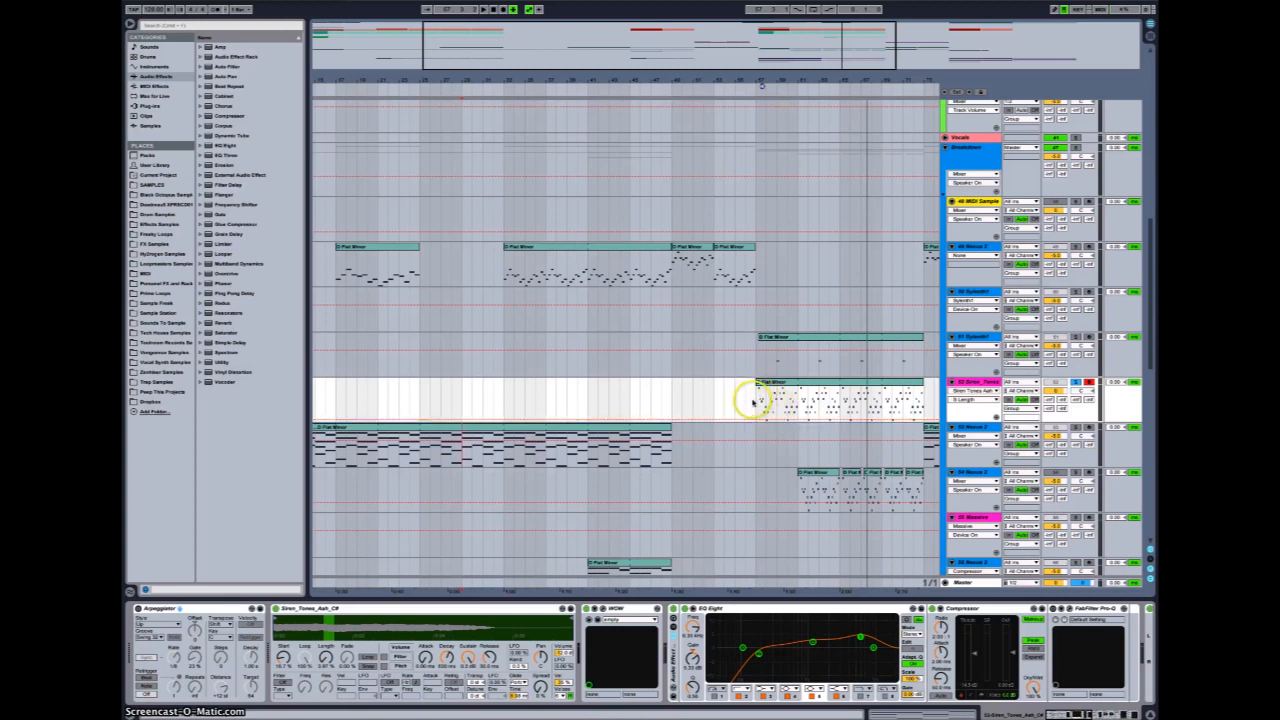
pyautogui.moveTo(726, 50); pyautogui.dragTo(729, 35)
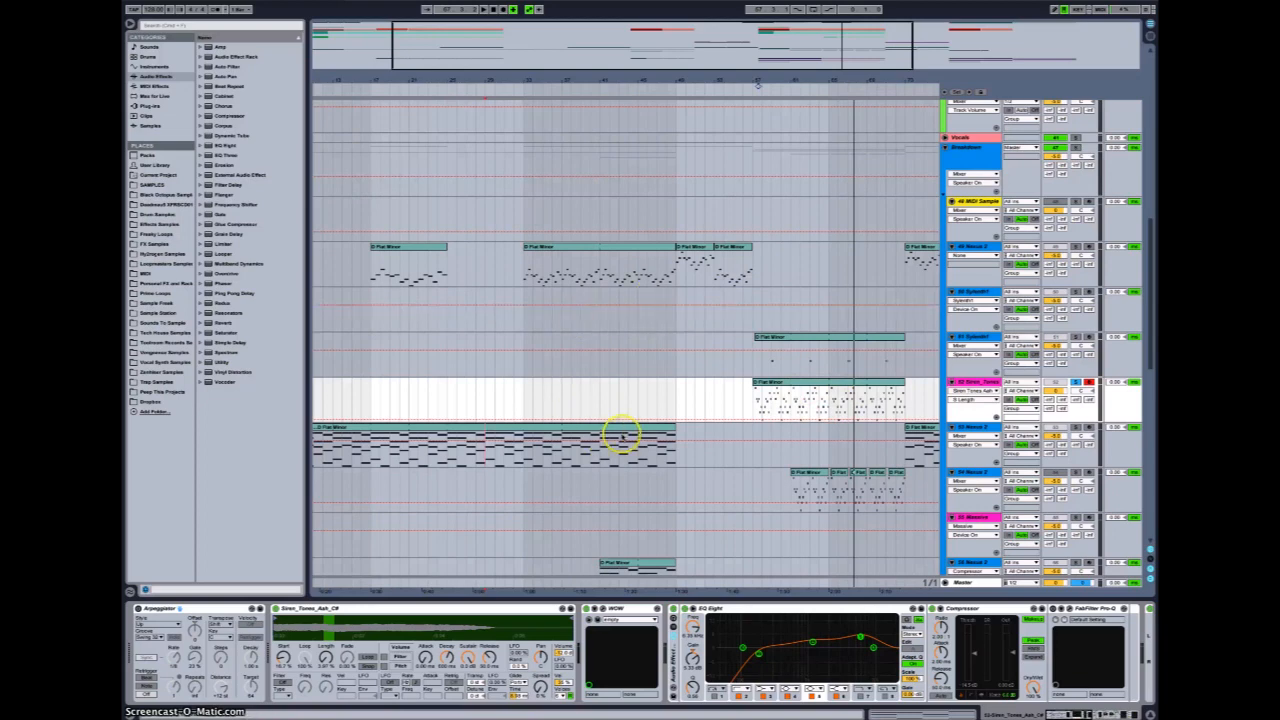
# Audition the long melody clip on the upper Nexus 2 track in solo and open its MIDI notes for inspection
pyautogui.click(546, 250)
pyautogui.click(1080, 247)
pyautogui.press('space')
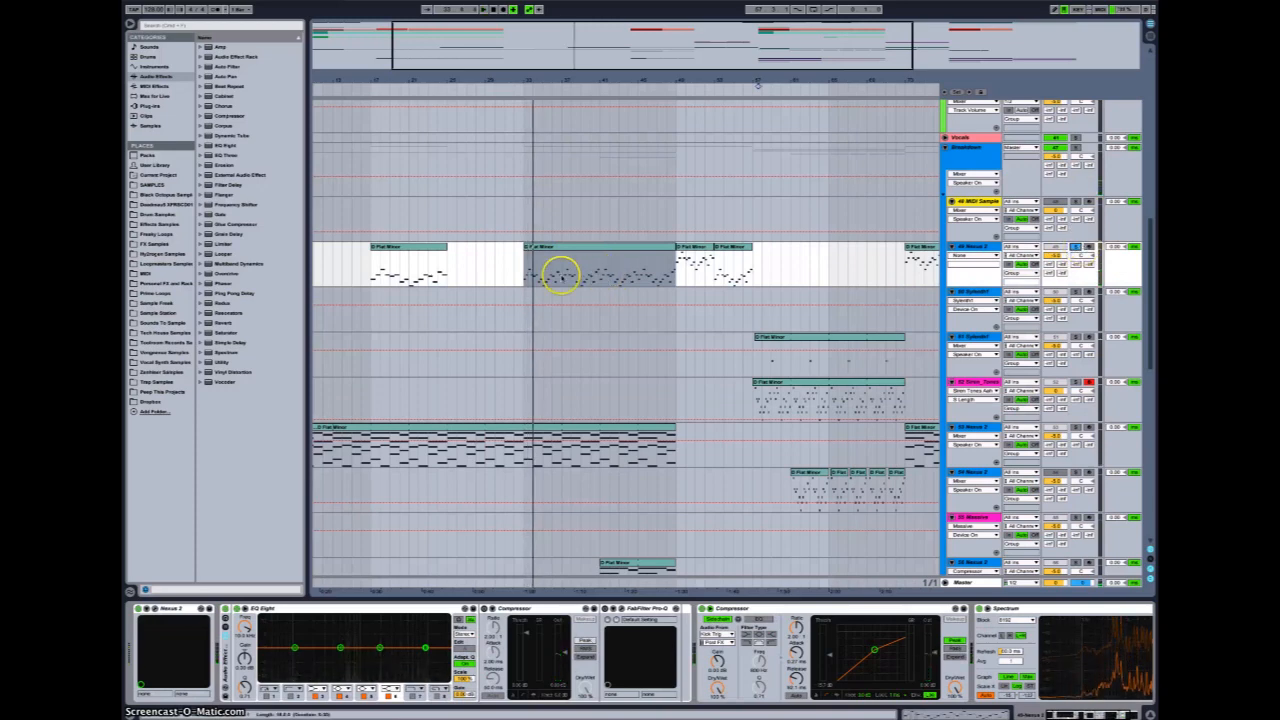
pyautogui.click(628, 243)
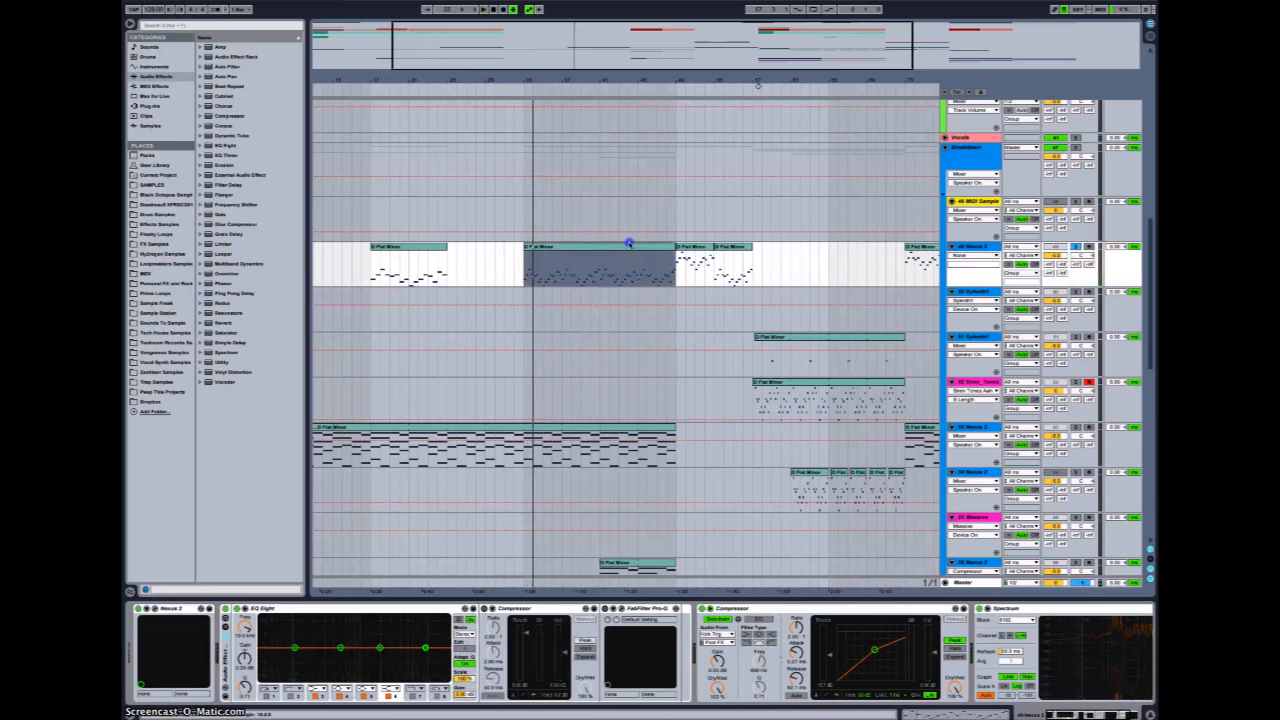
pyautogui.click(628, 243)
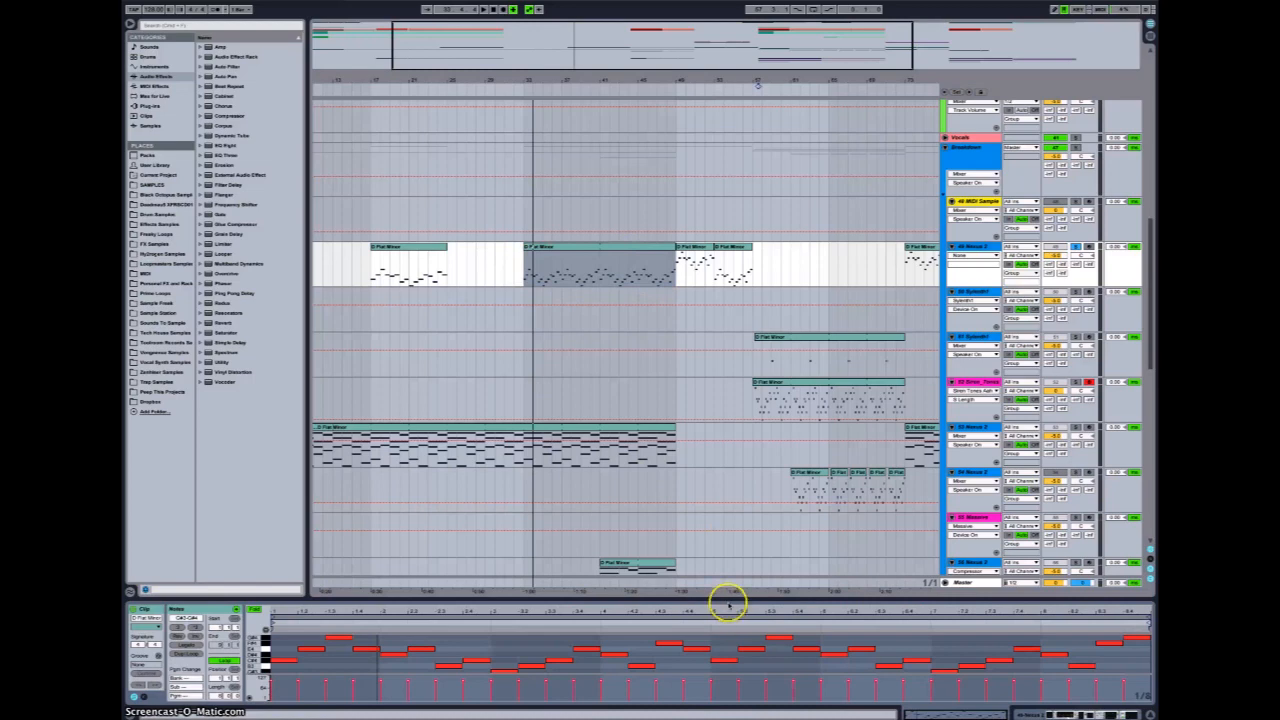
pyautogui.moveTo(728, 600)
pyautogui.mouseDown()
pyautogui.moveTo(732, 525)
pyautogui.moveTo(732, 600)
pyautogui.mouseUp()
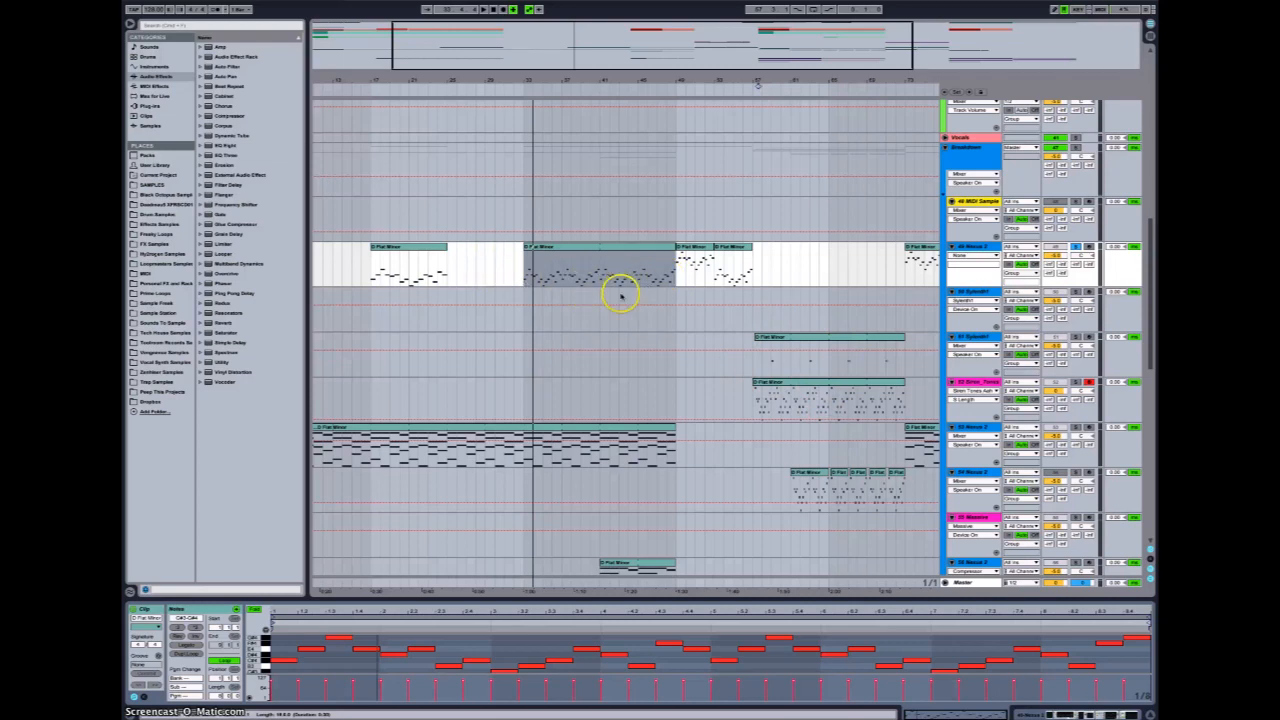
# Examine the MIDI notes of the bass clip on the first Sylenth1 track in the bass group
pyautogui.scroll(-8, 803, 400)
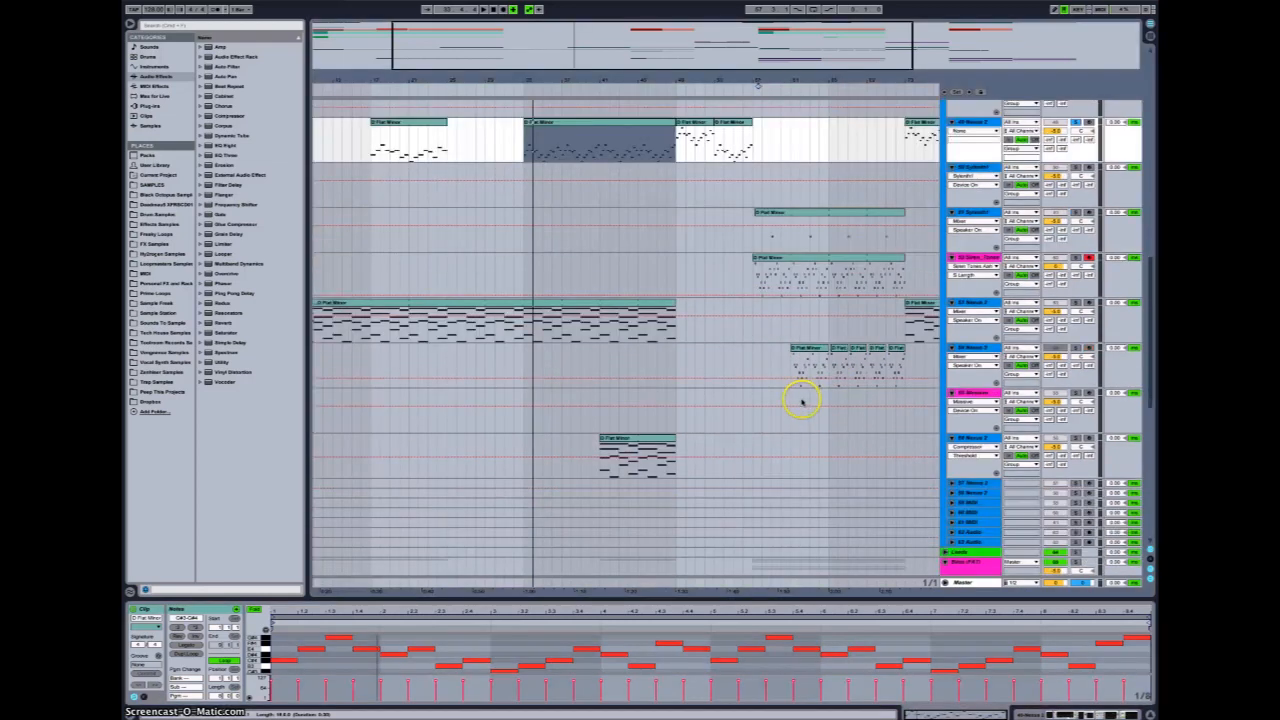
pyautogui.click(754, 437)
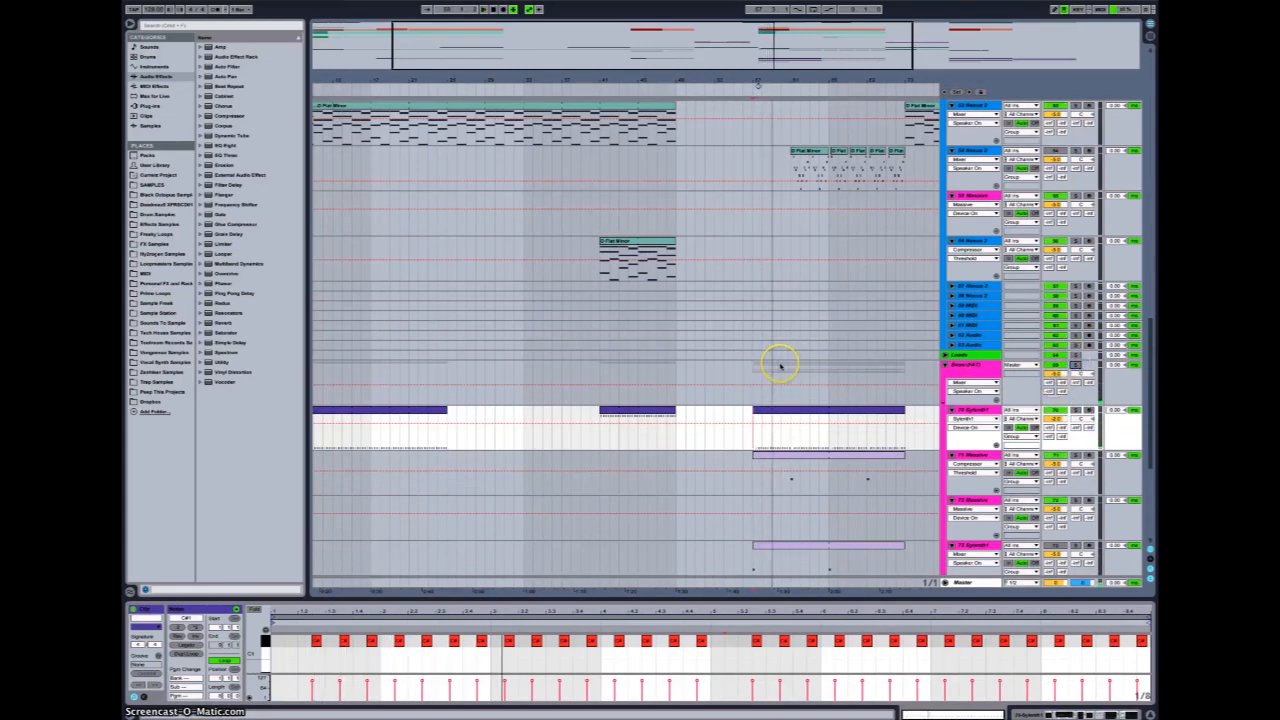
pyautogui.scroll(9, 776, 365)
# Show the Siren_Tones track's devices and adjust the sampler's start and length to cover the whole Siren_Tones_Ash_C# sample
pyautogui.click(744, 427)
pyautogui.click(808, 416)
pyautogui.click(982, 412)
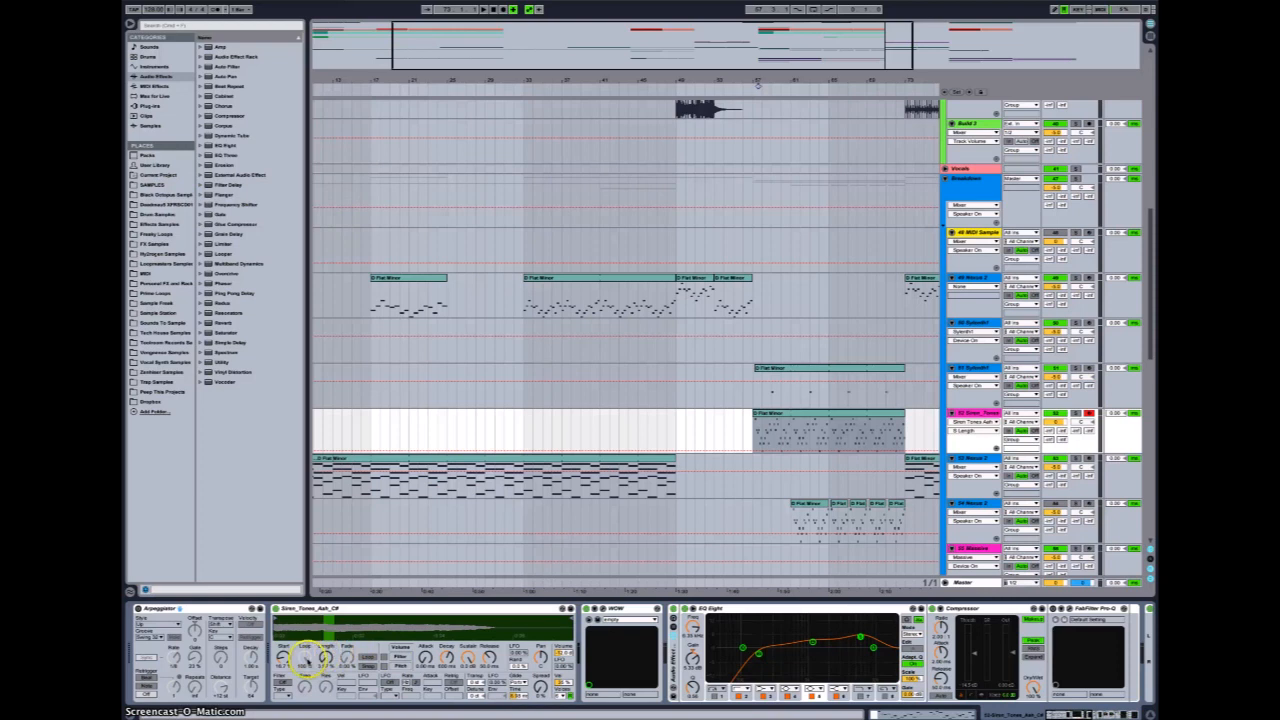
pyautogui.moveTo(282, 659); pyautogui.dragTo(324, 650)
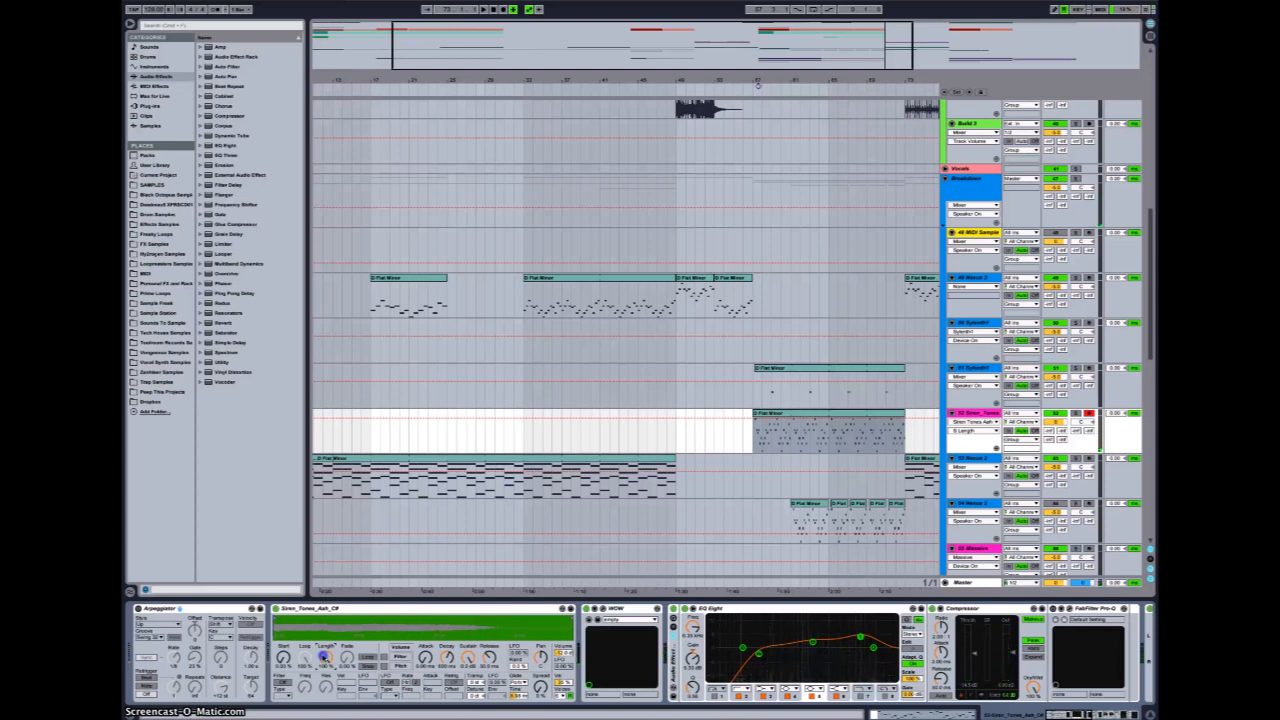
# Bypass the EQ Eight, Compressor, Simple Delay, Chorus and Reverb on the Siren_Tones track
pyautogui.click(933, 608)
pyautogui.click(683, 608)
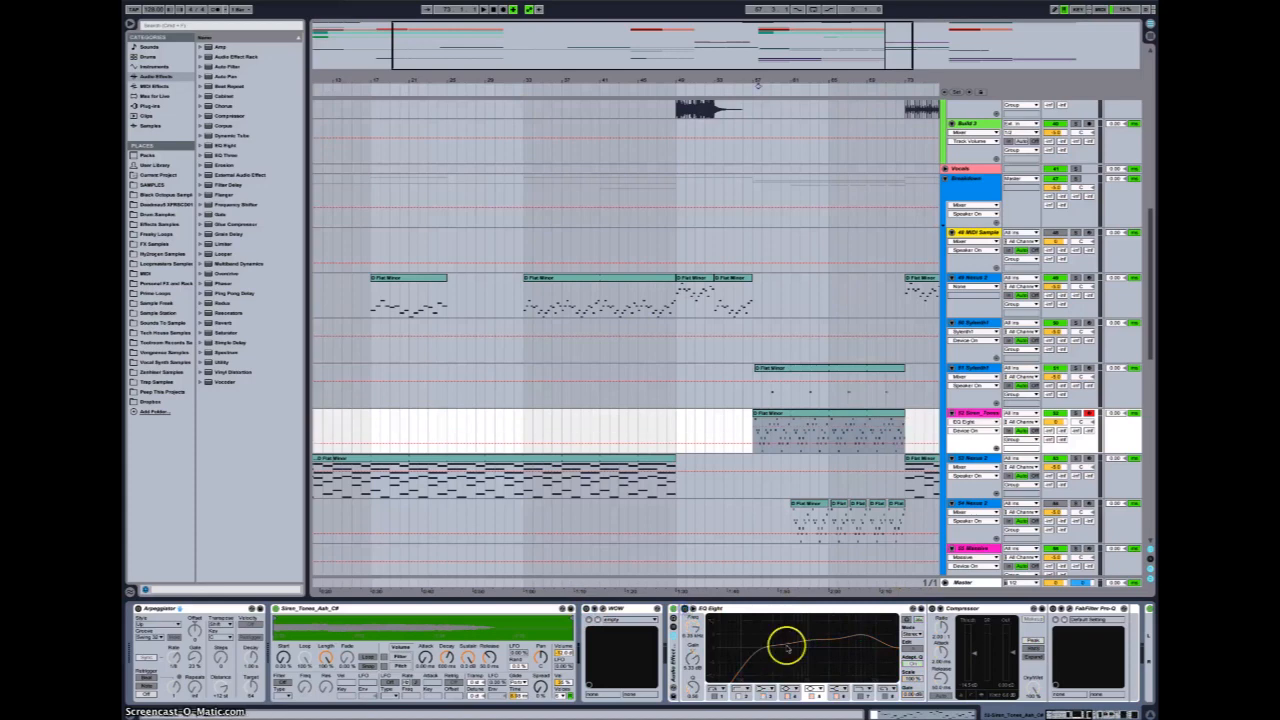
pyautogui.hscroll(3, 787, 648)
pyautogui.click(810, 608)
pyautogui.click(878, 608)
pyautogui.click(1027, 608)
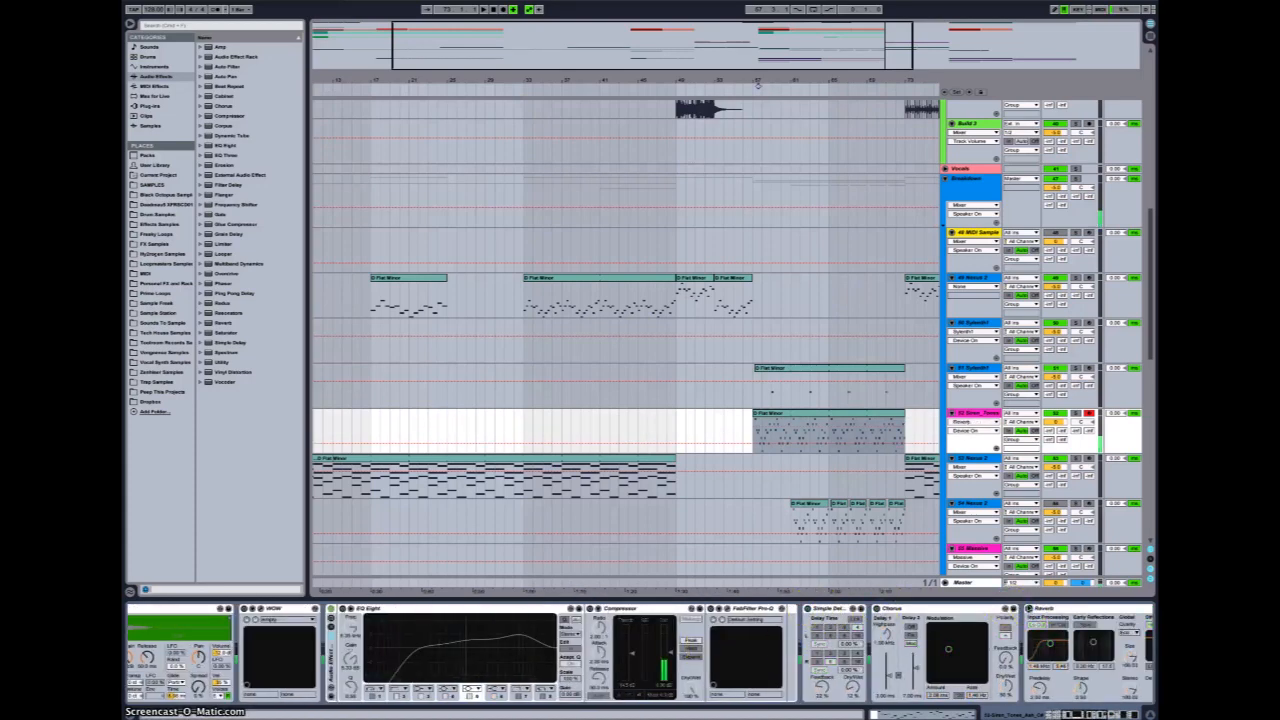
pyautogui.hscroll(-5, 740, 632)
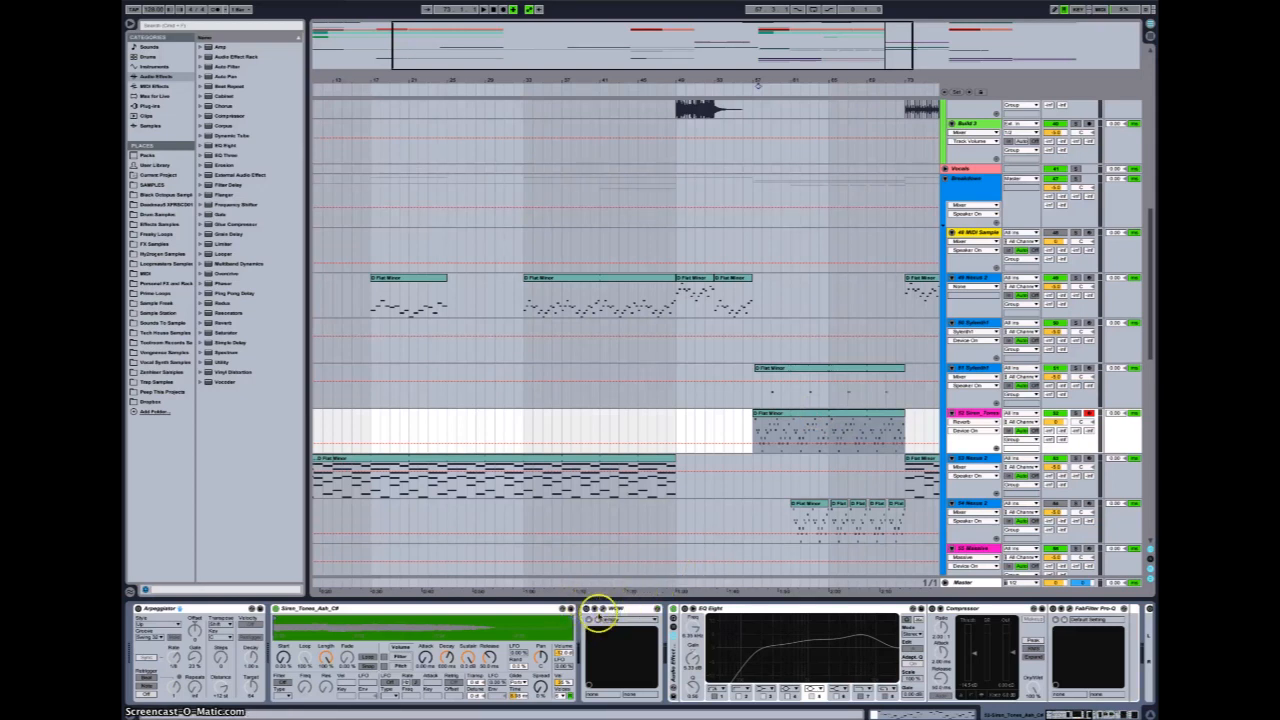
# Open the WOW plug-in's window on the Siren_Tones track to examine its filter settings, and close it
pyautogui.click(612, 610)
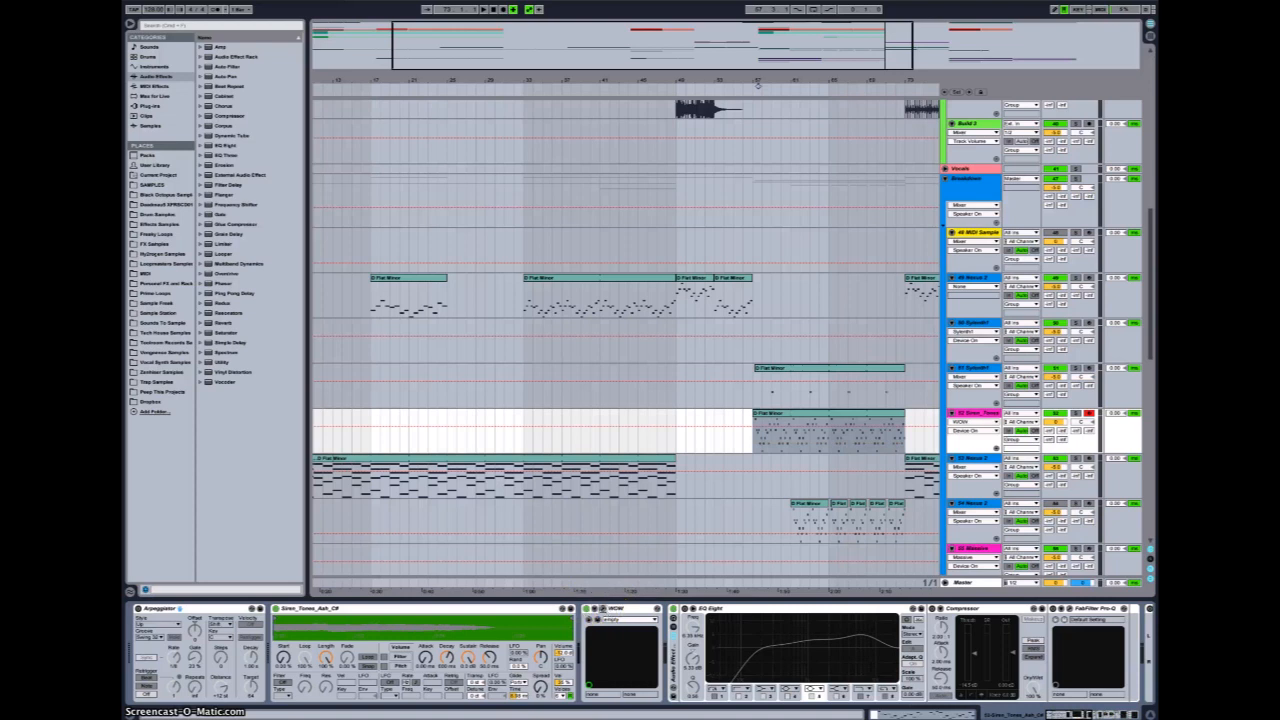
pyautogui.click(591, 619)
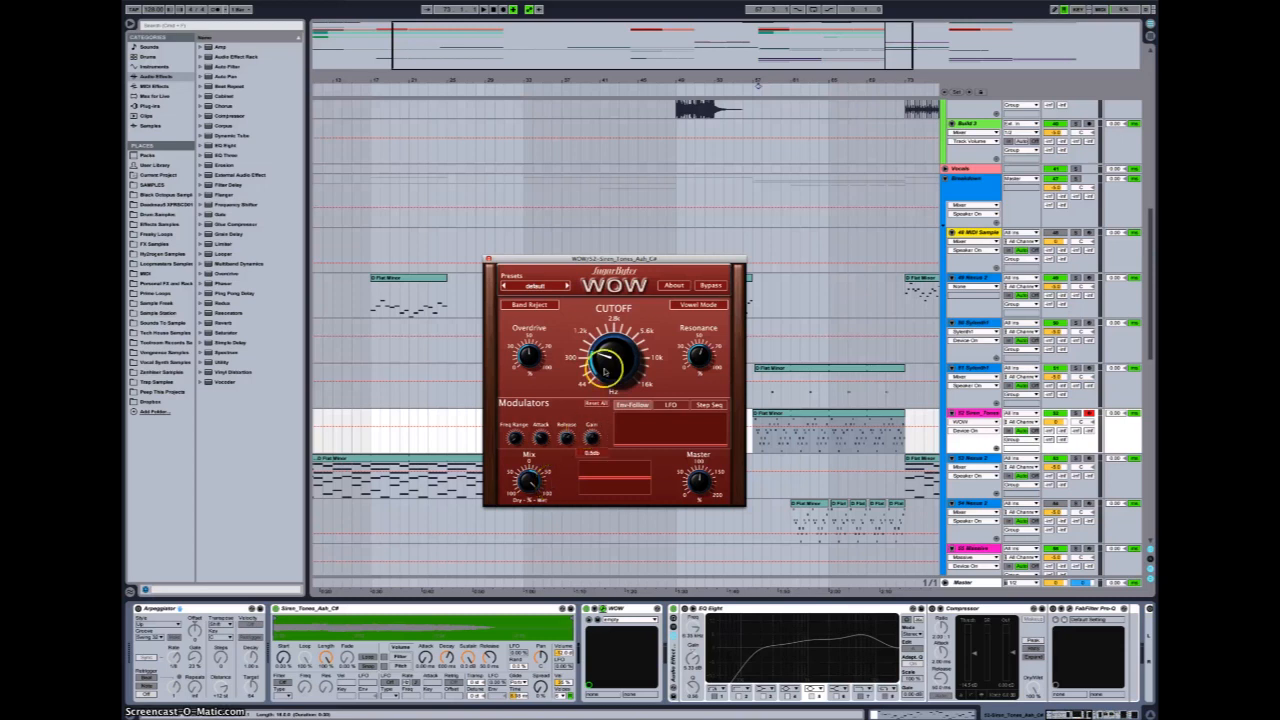
pyautogui.click(488, 263)
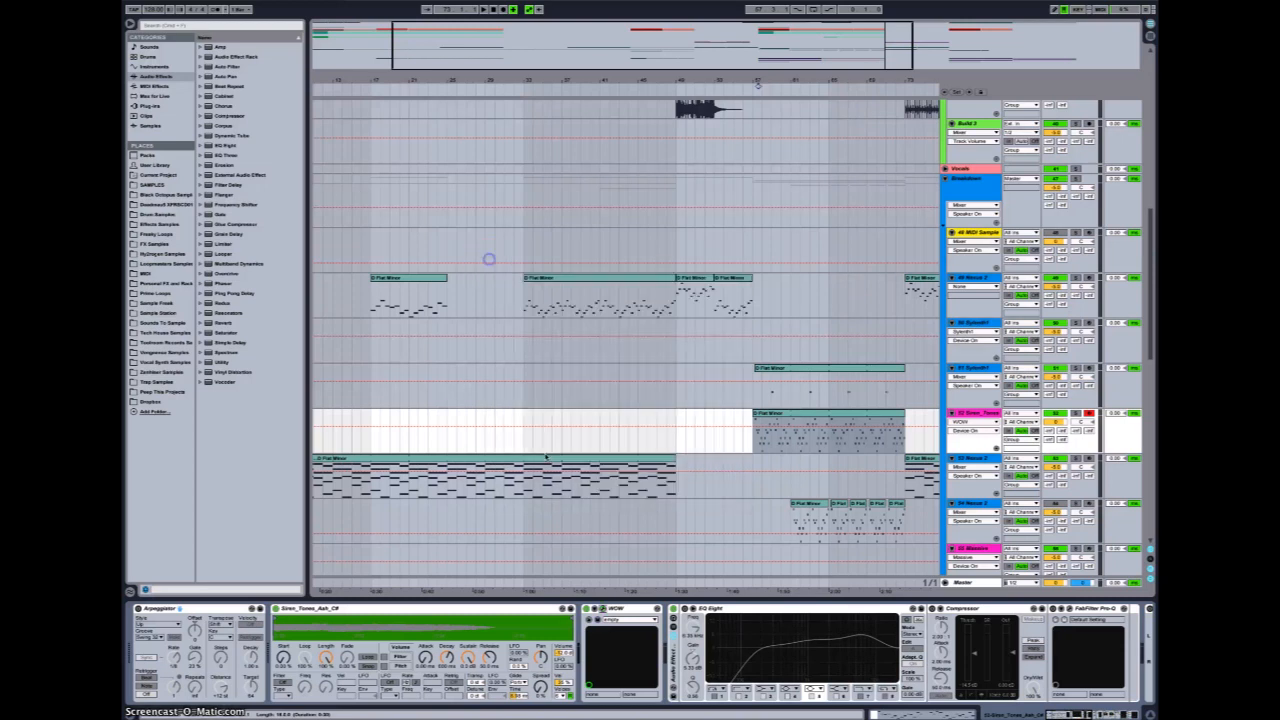
# Switch the EQ Eight and the Compressor that follows it back on in the Siren_Tones chain
pyautogui.click(808, 616)
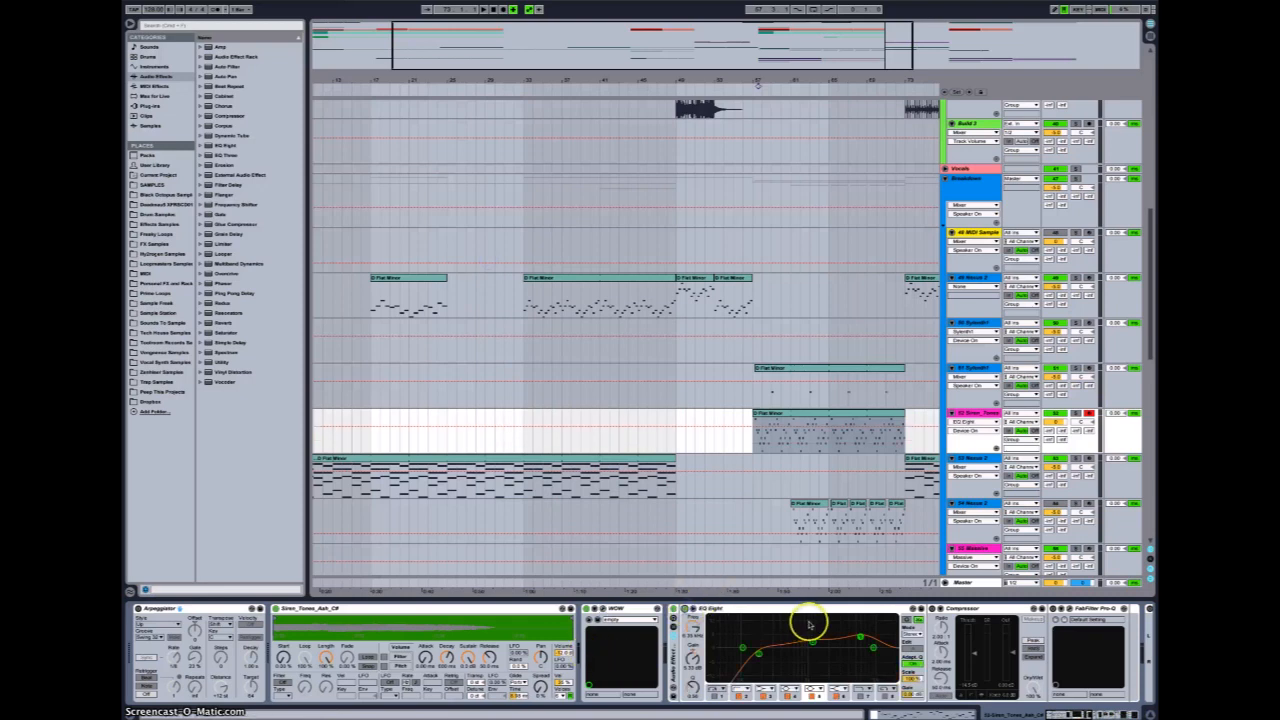
pyautogui.hscroll(3, 686, 657)
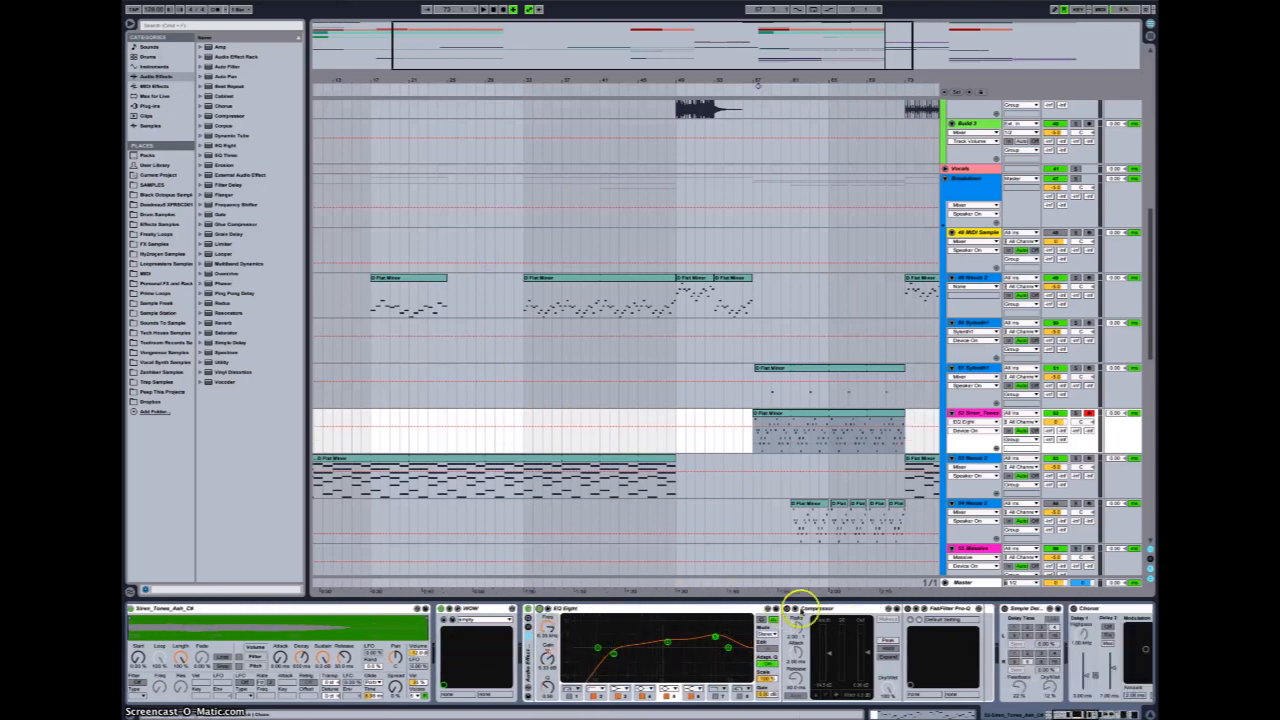
pyautogui.click(787, 610)
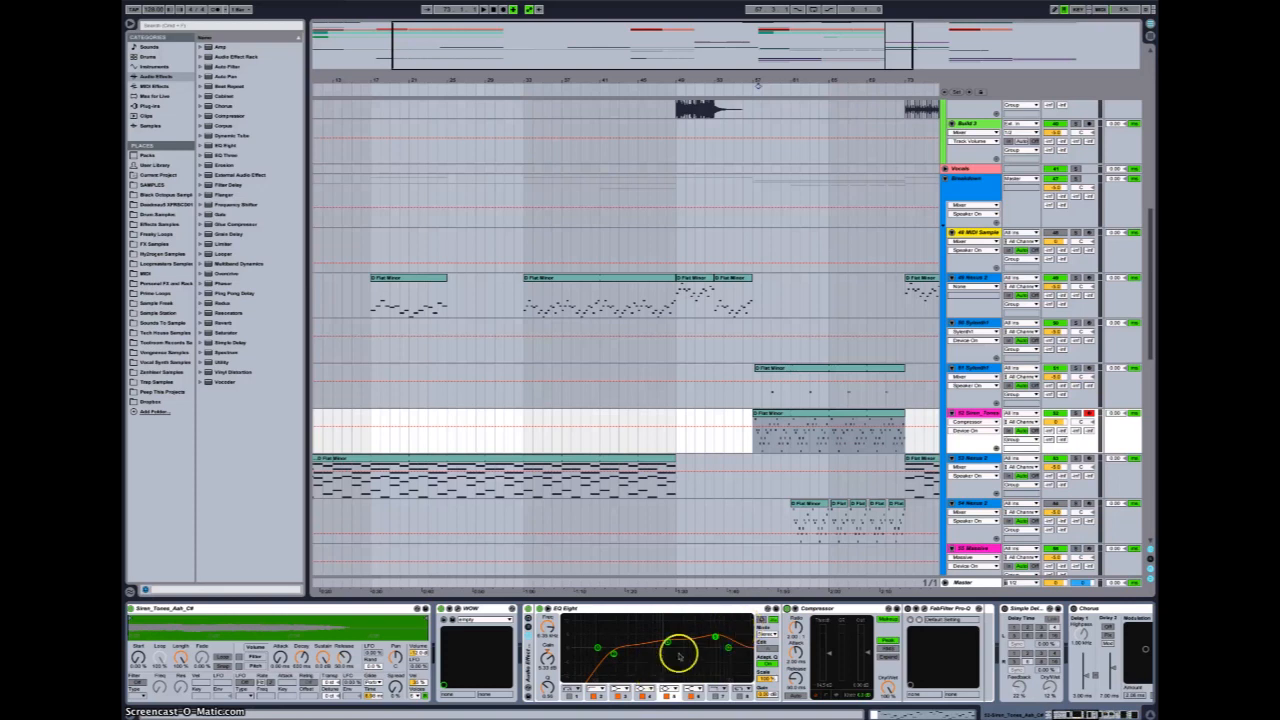
# Switch the Simple Delay back on in the Siren_Tones chain and review its feedback and dry/wet controls
pyautogui.hscroll(-3, 312, 640)
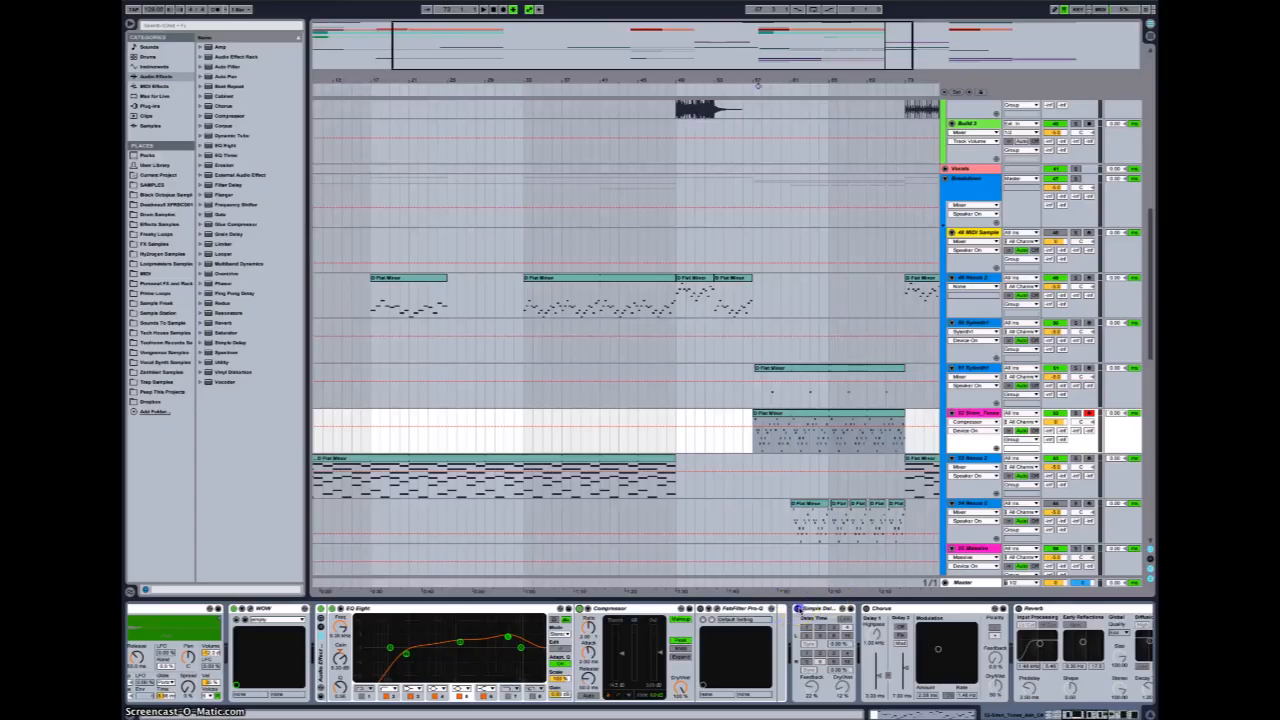
pyautogui.click(844, 688)
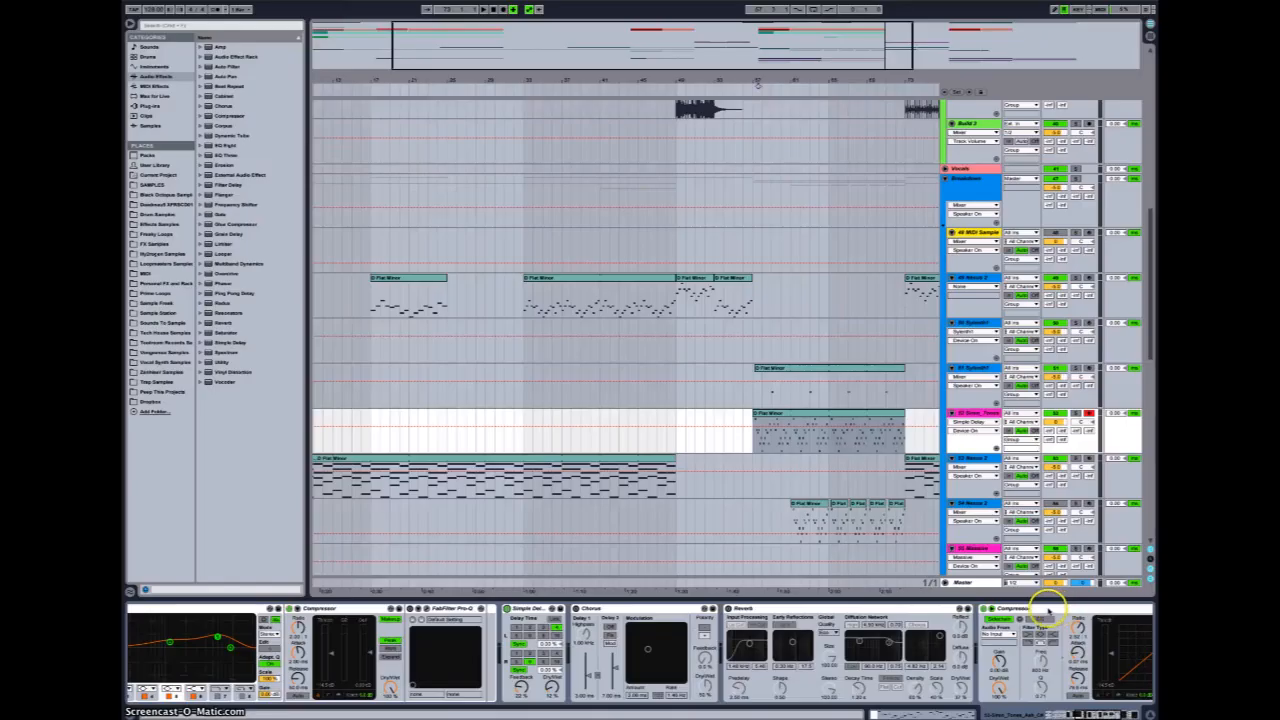
pyautogui.hscroll(-5, 1045, 605)
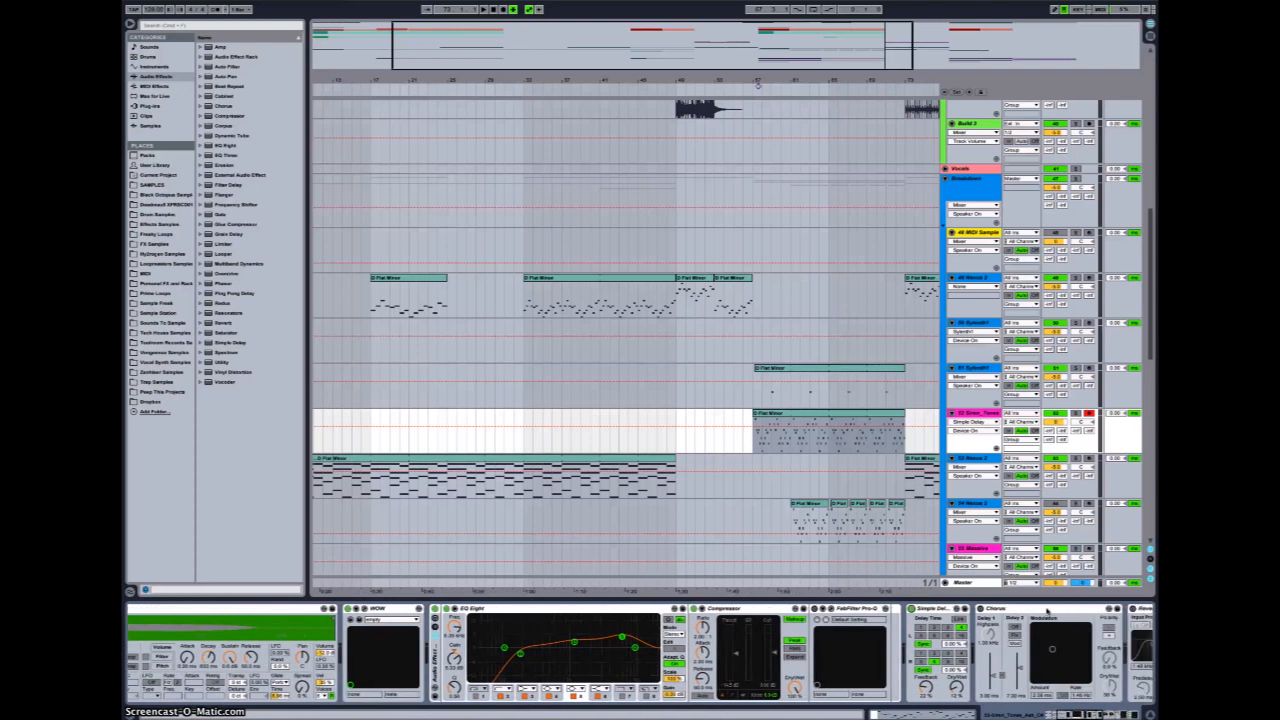
pyautogui.hscroll(3, 966, 634)
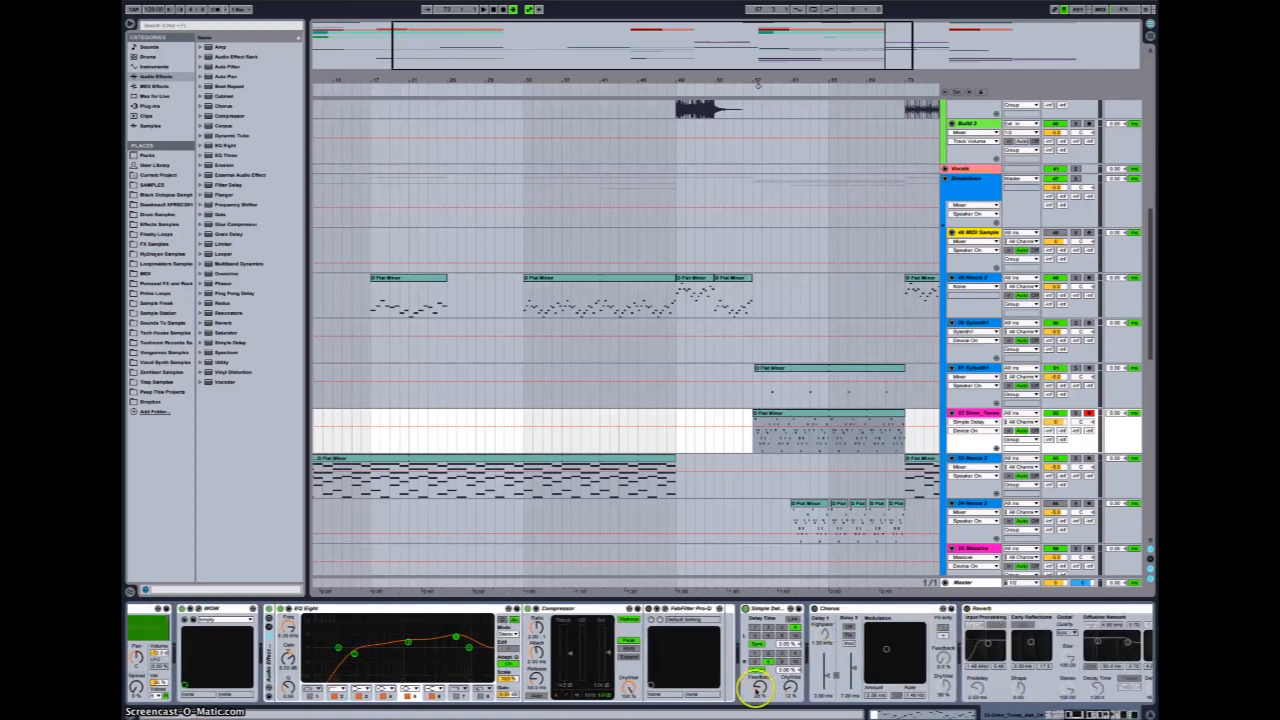
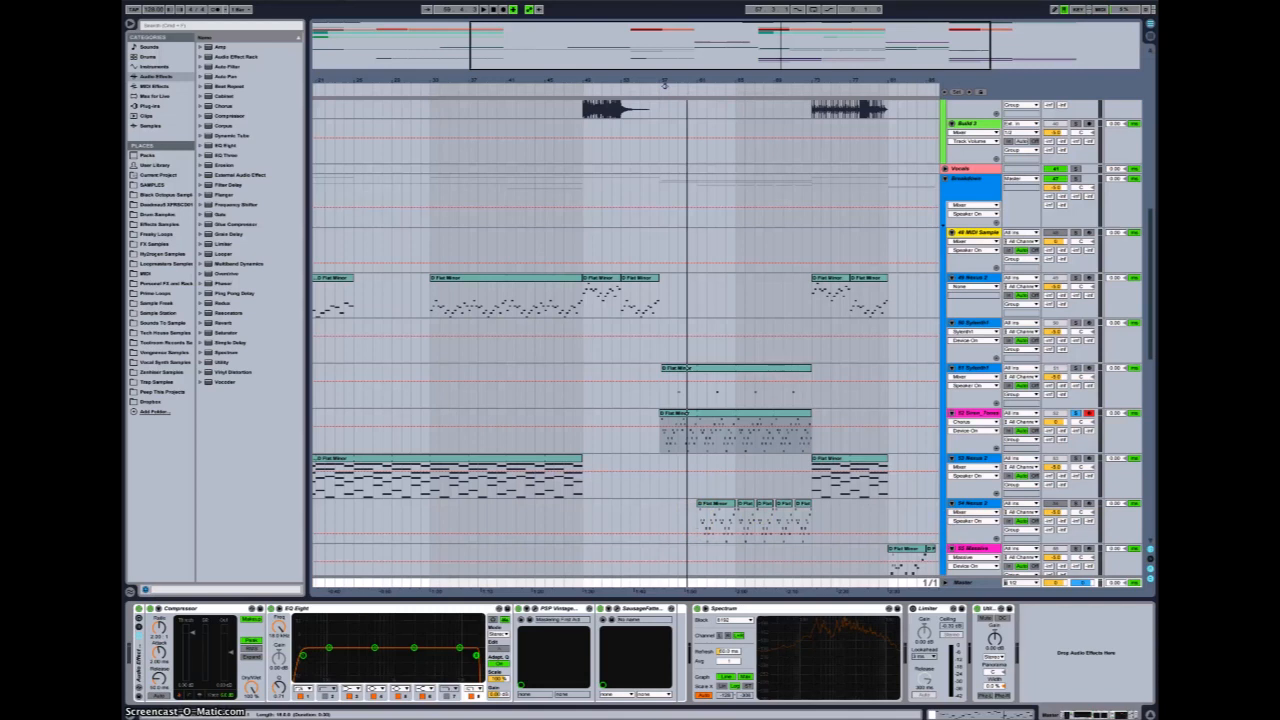
# Switch the Reverb back on in the Siren_Tones chain and audition the track in solo
pyautogui.click(722, 447)
pyautogui.click(965, 413)
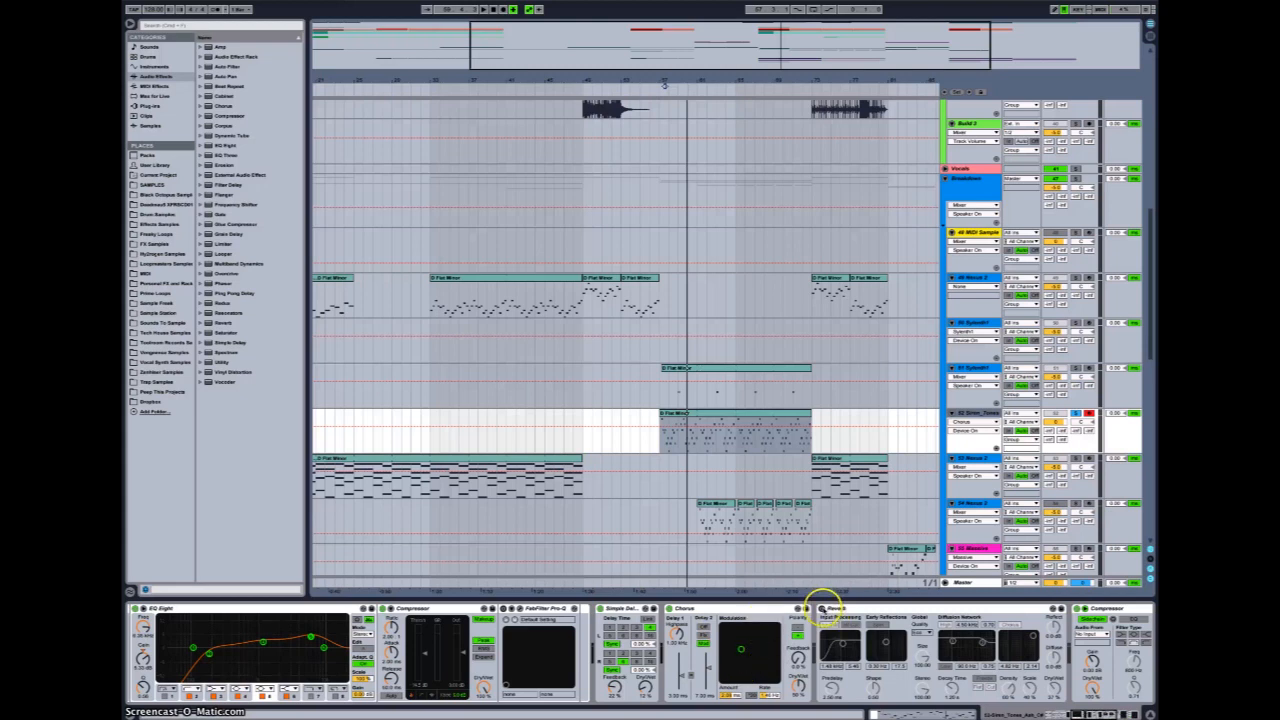
pyautogui.click(821, 608)
pyautogui.click(1076, 413)
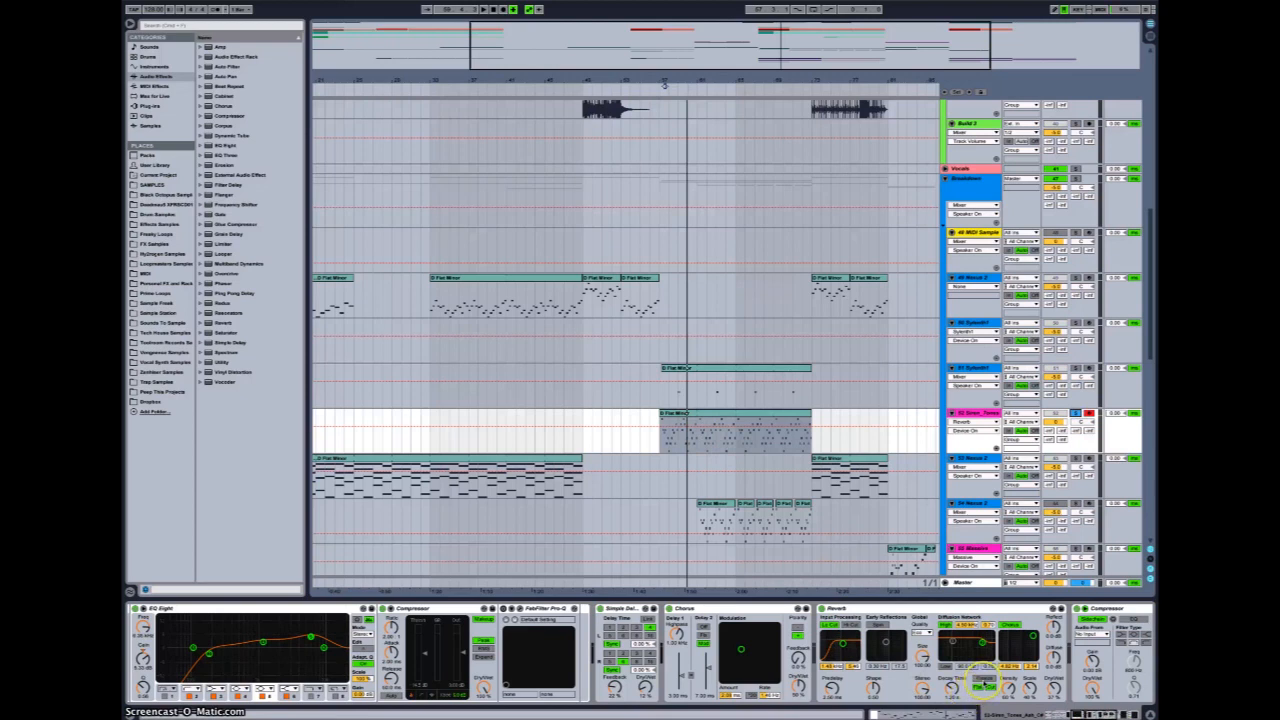
pyautogui.press('space')
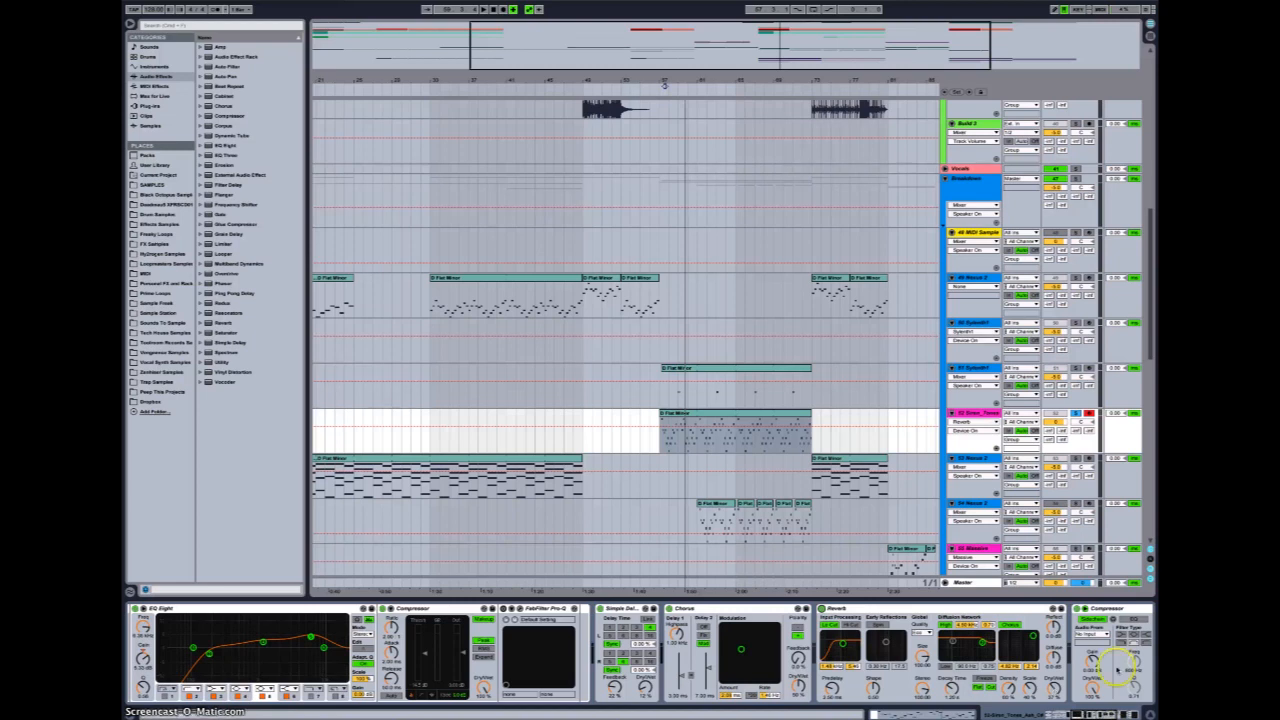
pyautogui.hscroll(3, 898, 632)
pyautogui.hscroll(2, 898, 632)
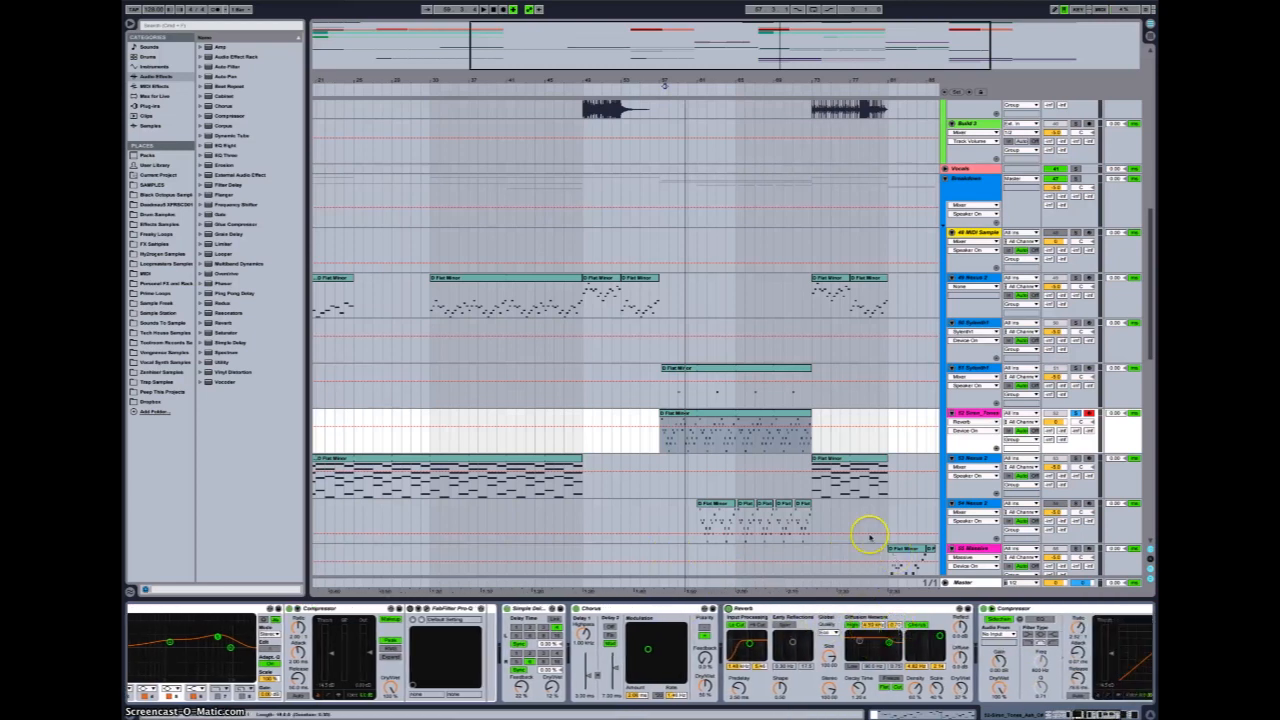
# Review the end of the Siren_Tones device chain and play the track through all of its effects
pyautogui.hscroll(5, 975, 684)
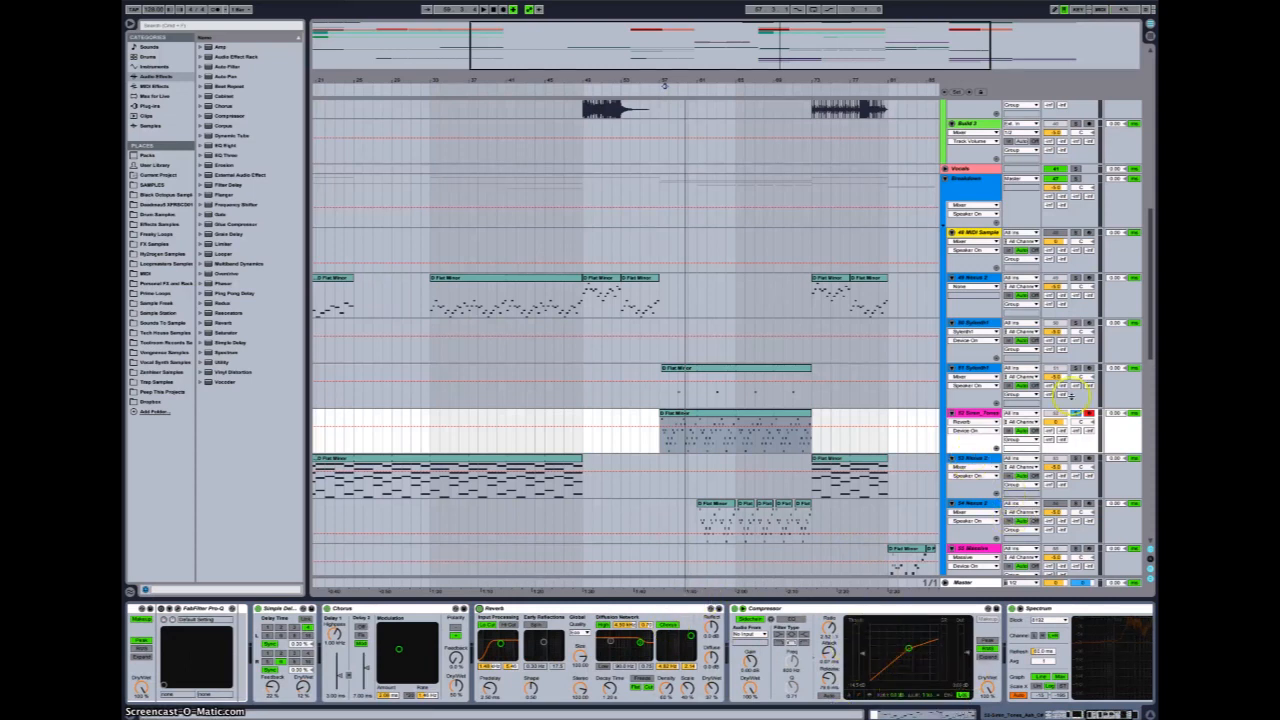
pyautogui.press('space')
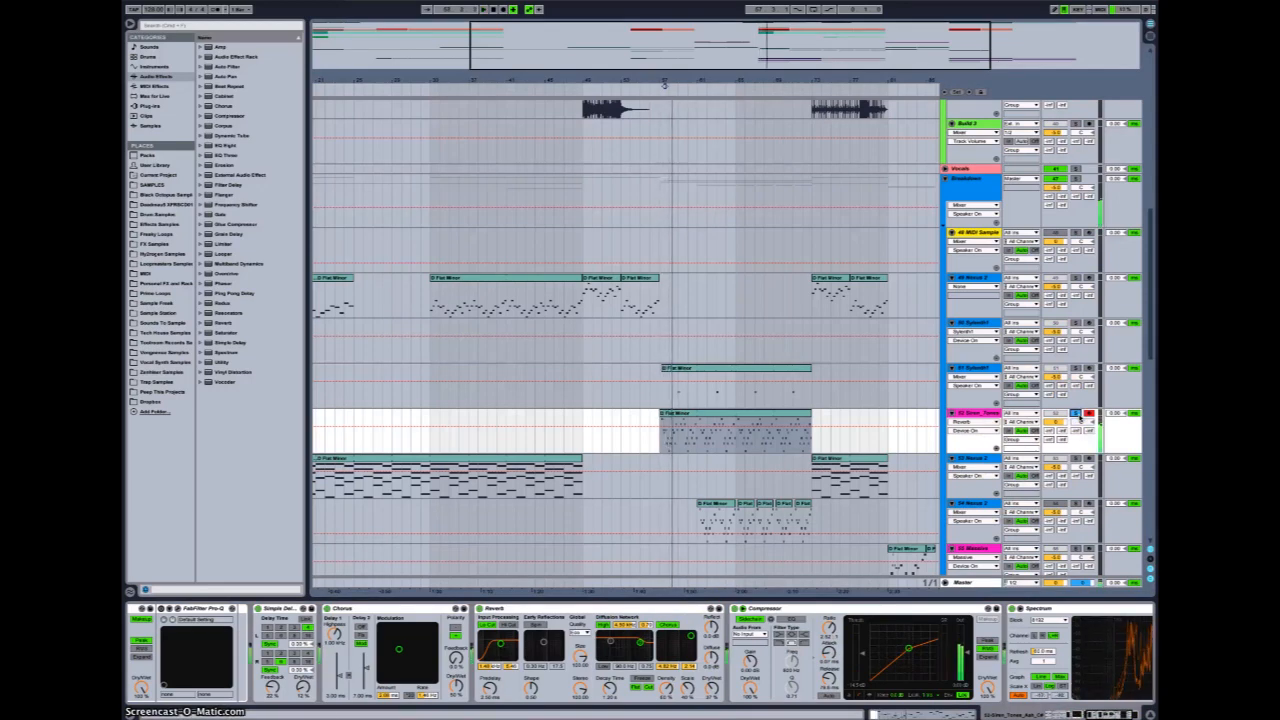
pyautogui.scroll(5, 834, 614)
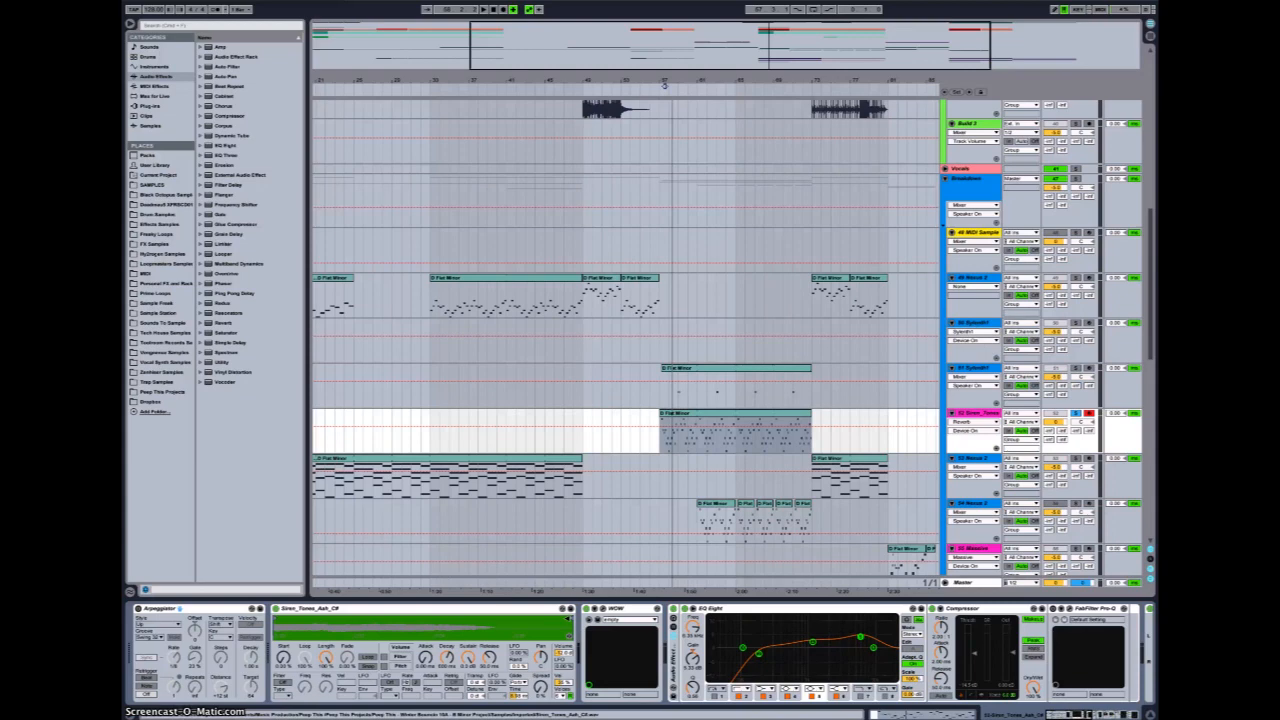
# Open the notes of the Siren_Tones clip in an enlarged note editor with the four-bar pattern in view
pyautogui.hscroll(3, 723, 431)
pyautogui.scroll(-2, 723, 431)
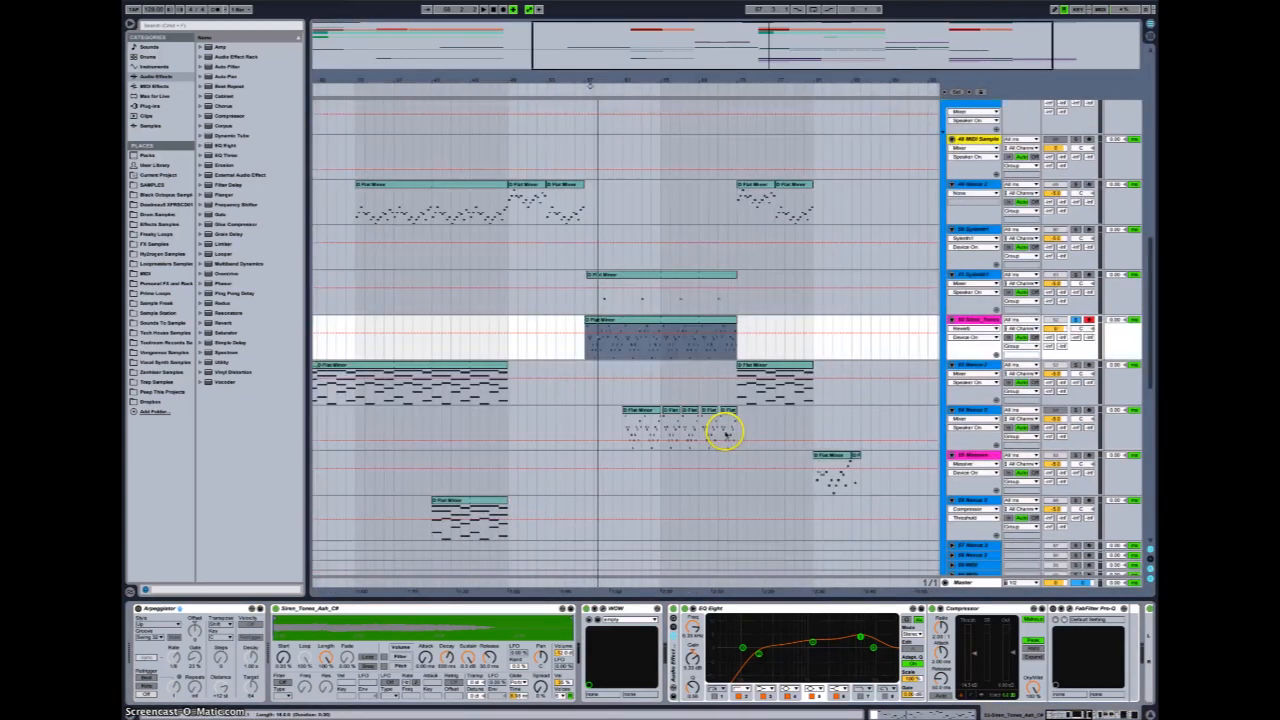
pyautogui.hscroll(-1, 723, 431)
pyautogui.scroll(-2, 723, 431)
pyautogui.scroll(5, 717, 443)
pyautogui.doubleClick(693, 463)
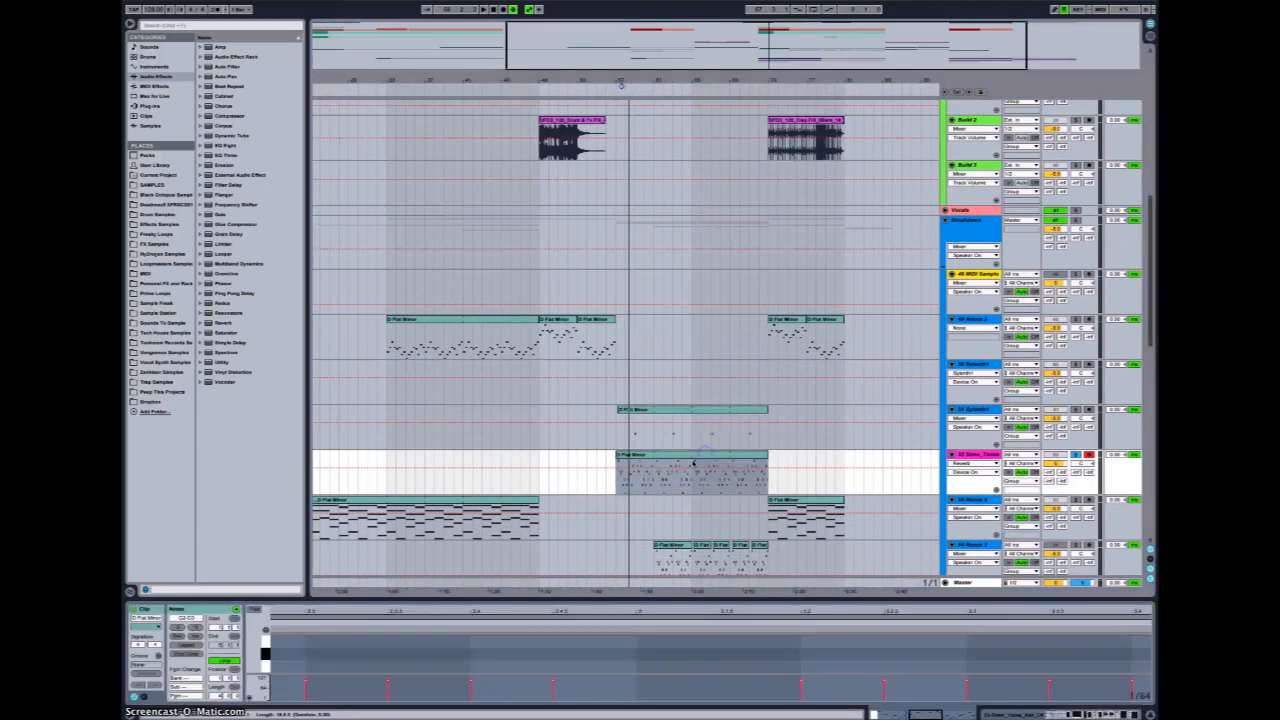
pyautogui.moveTo(814, 606); pyautogui.dragTo(791, 420)
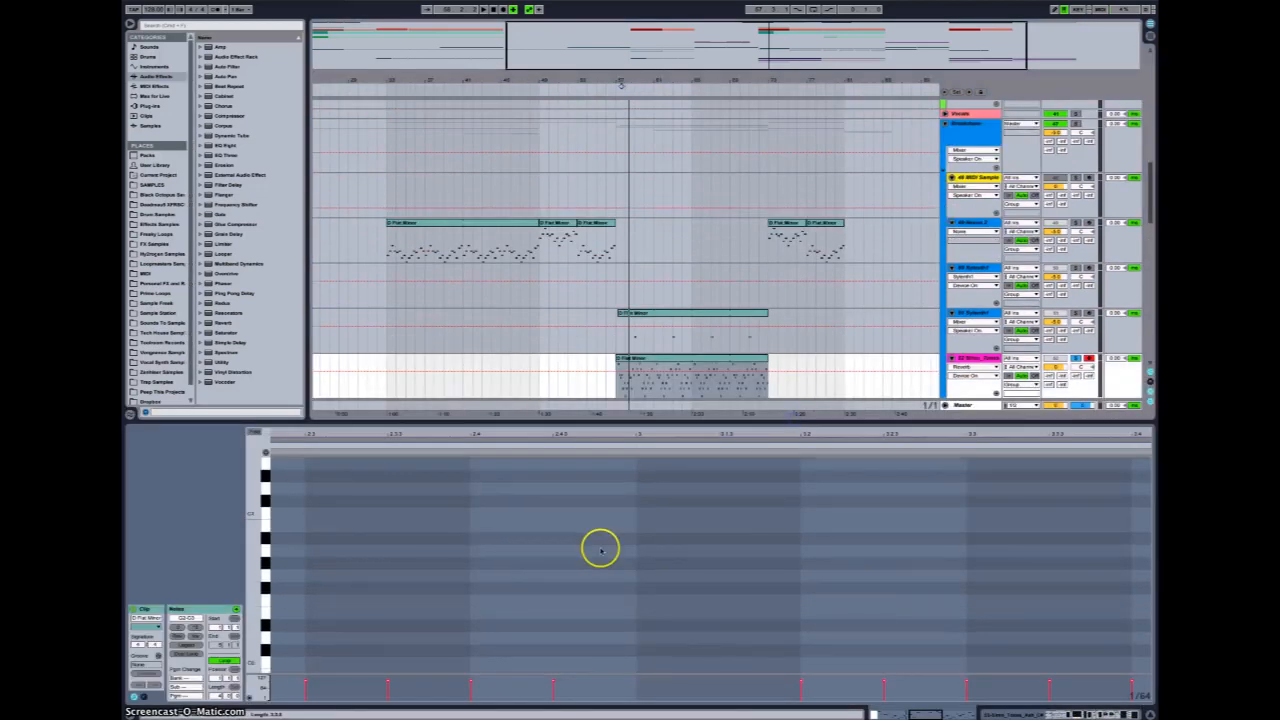
pyautogui.moveTo(340, 431); pyautogui.dragTo(801, 572)
pyautogui.scroll(6, 801, 572)
pyautogui.scroll(-1, 800, 566)
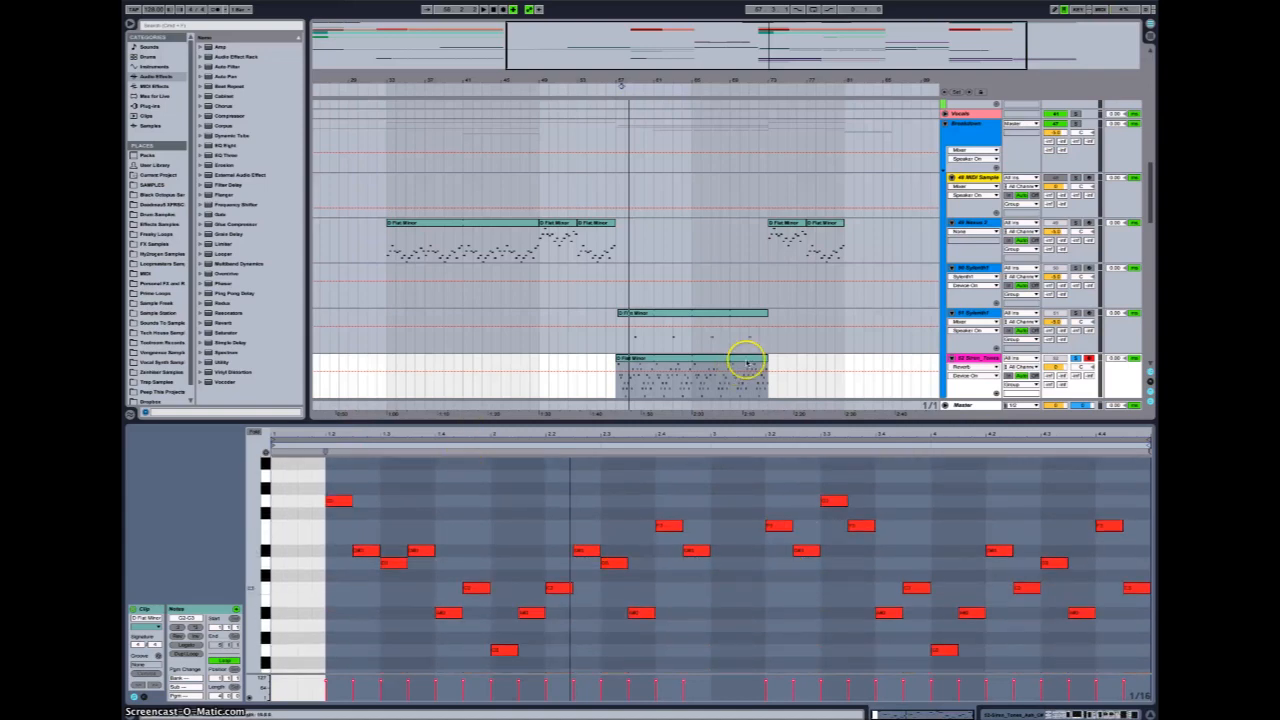
# Try moving the A#2 note just after bar 2 down an octave to A#1, with a short A#2 note above it
pyautogui.click(709, 354)
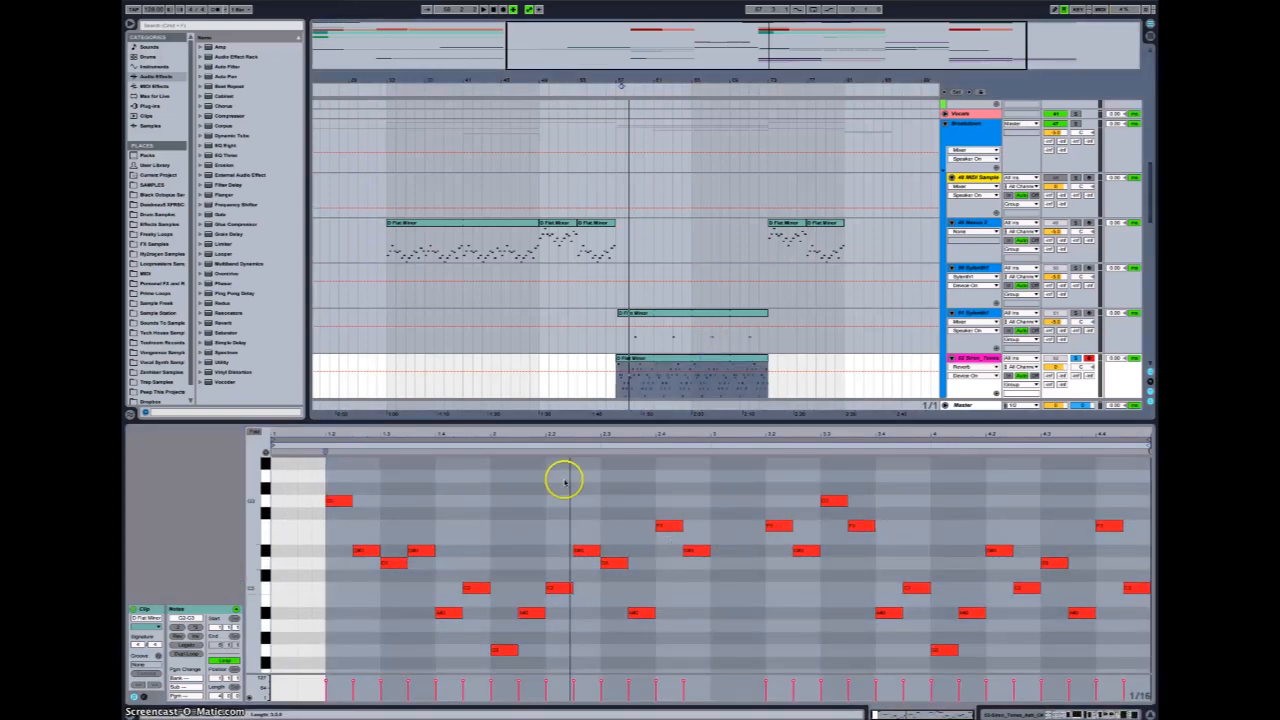
pyautogui.click(520, 497)
pyautogui.click(505, 650)
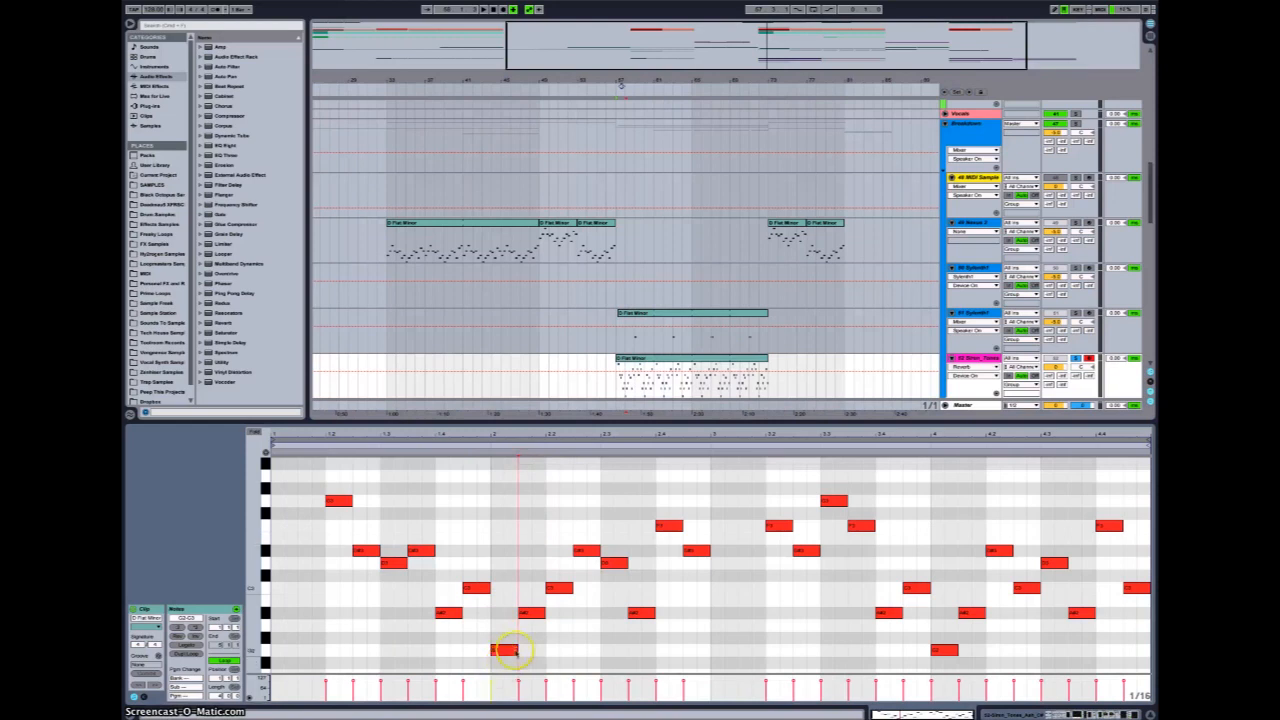
pyautogui.moveTo(514, 648)
pyautogui.mouseDown()
pyautogui.moveTo(547, 647)
pyautogui.moveTo(518, 648)
pyautogui.mouseUp()
pyautogui.scroll(-3, 537, 614)
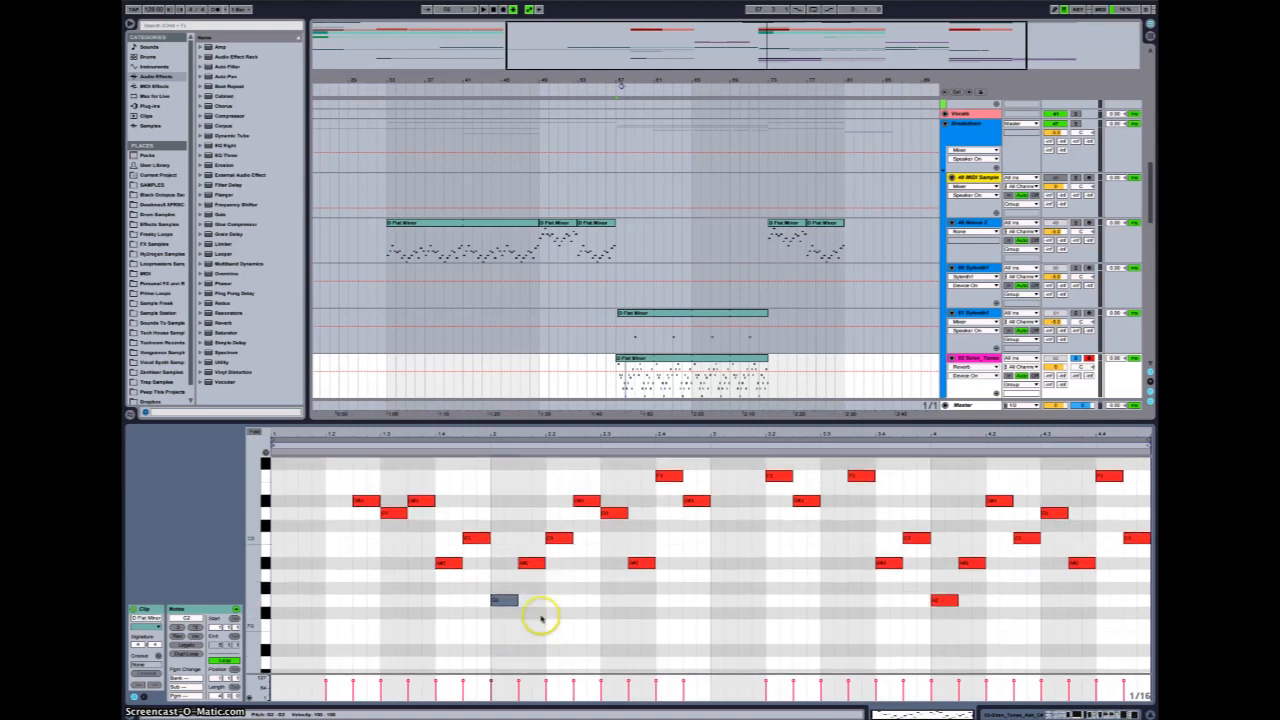
pyautogui.click(530, 563)
pyautogui.scroll(-1, 529, 560)
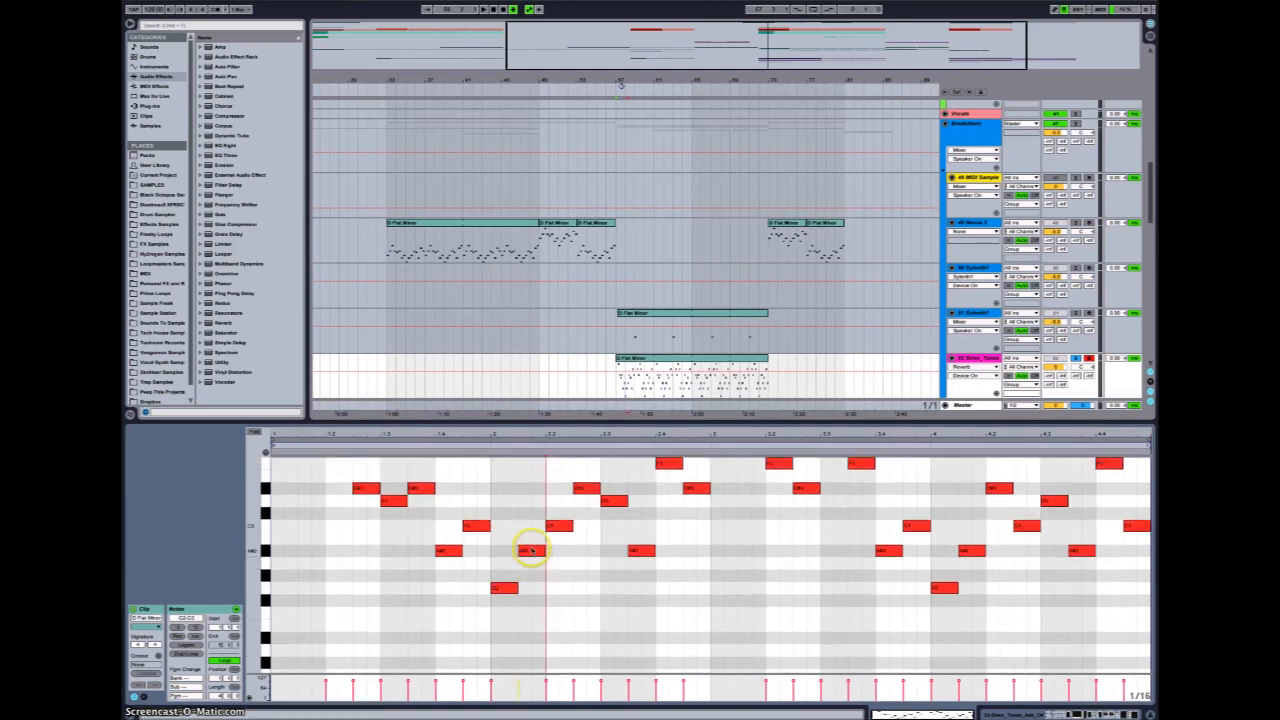
pyautogui.moveTo(531, 551)
pyautogui.mouseDown()
pyautogui.moveTo(531, 683)
pyautogui.moveTo(529, 650)
pyautogui.moveTo(532, 671)
pyautogui.mouseUp()
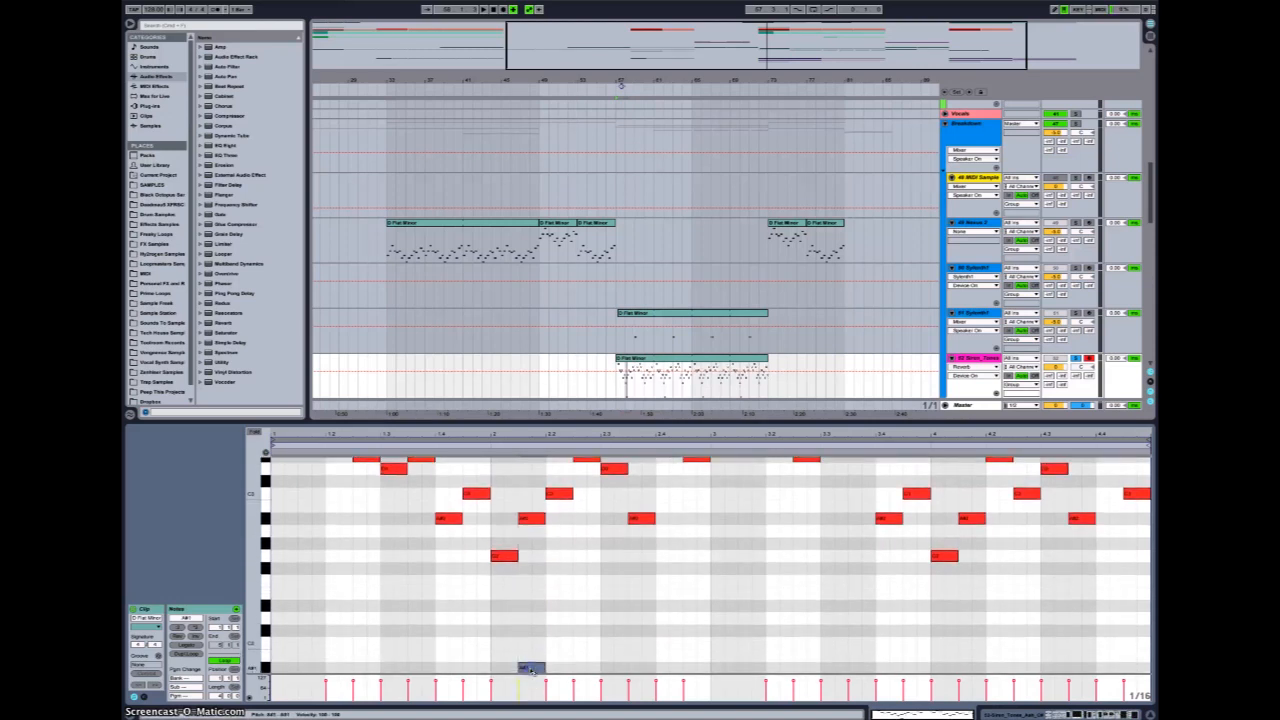
pyautogui.doubleClick(530, 517)
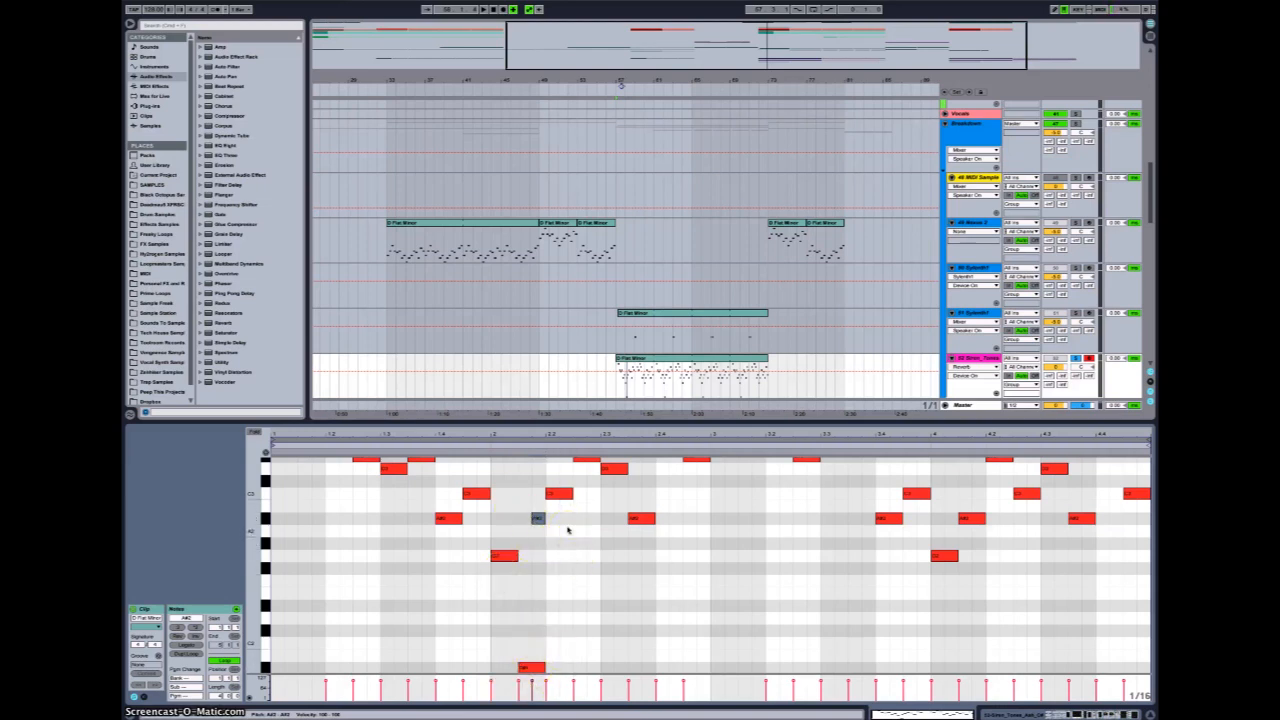
pyautogui.click(448, 517)
pyautogui.click(372, 461)
pyautogui.click(523, 494)
# Shorten the Siren_Tones sample's playback length in Simpler to a small slice near its beginning
pyautogui.hotkey('shift', 'Tab')
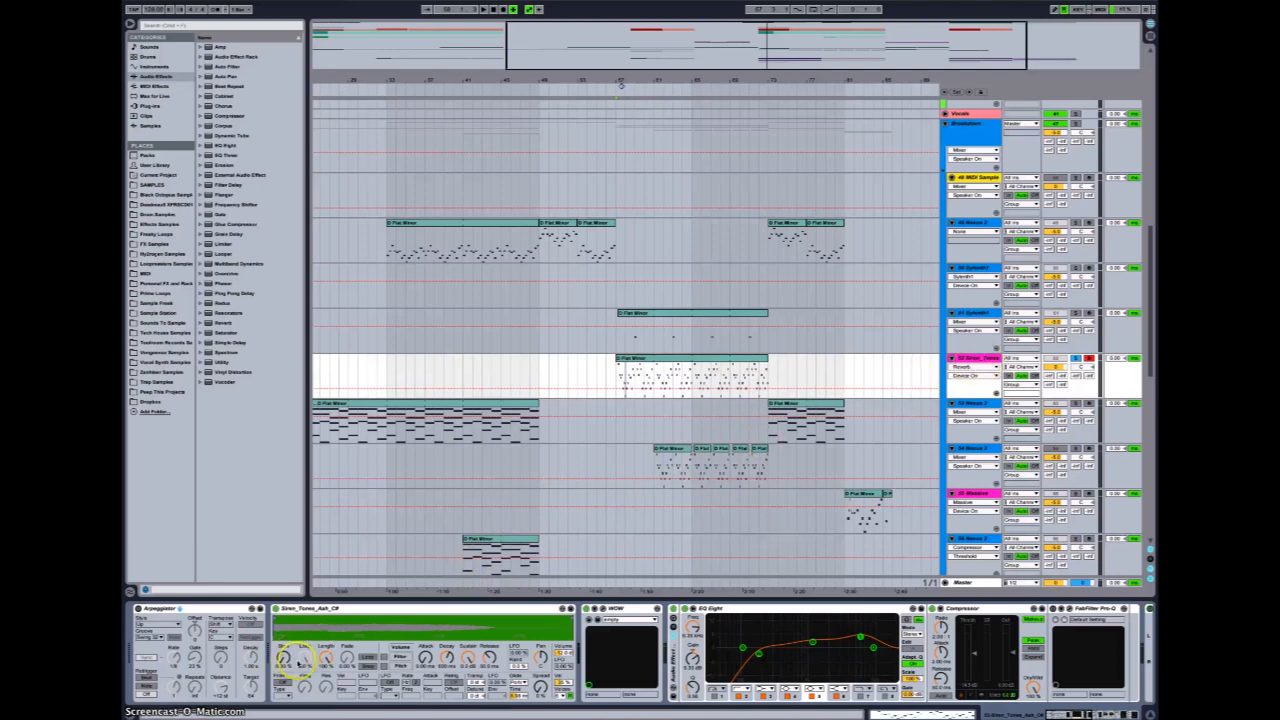
pyautogui.moveTo(326, 645); pyautogui.dragTo(326, 646)
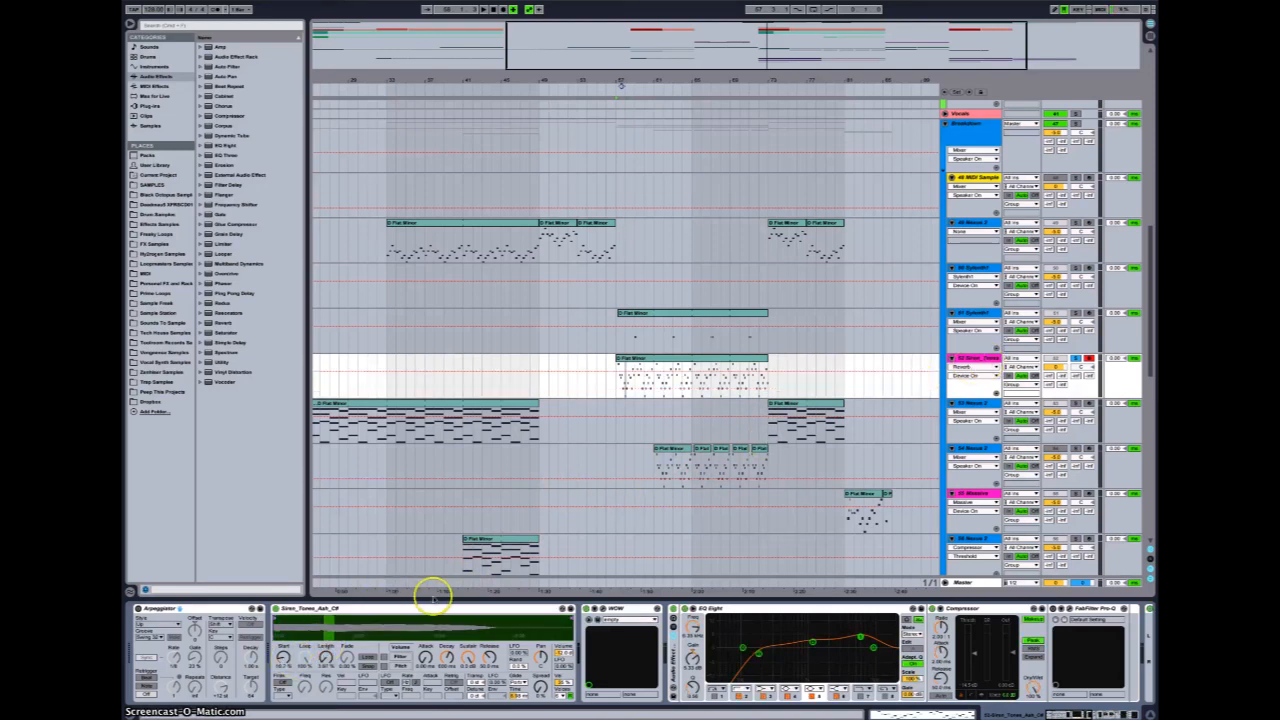
# In the Siren_Tones clip, duplicate the G2 note at bar 2 as a G1 directly beneath it and trim the first half off the original
pyautogui.click(703, 360)
pyautogui.doubleClick(675, 360)
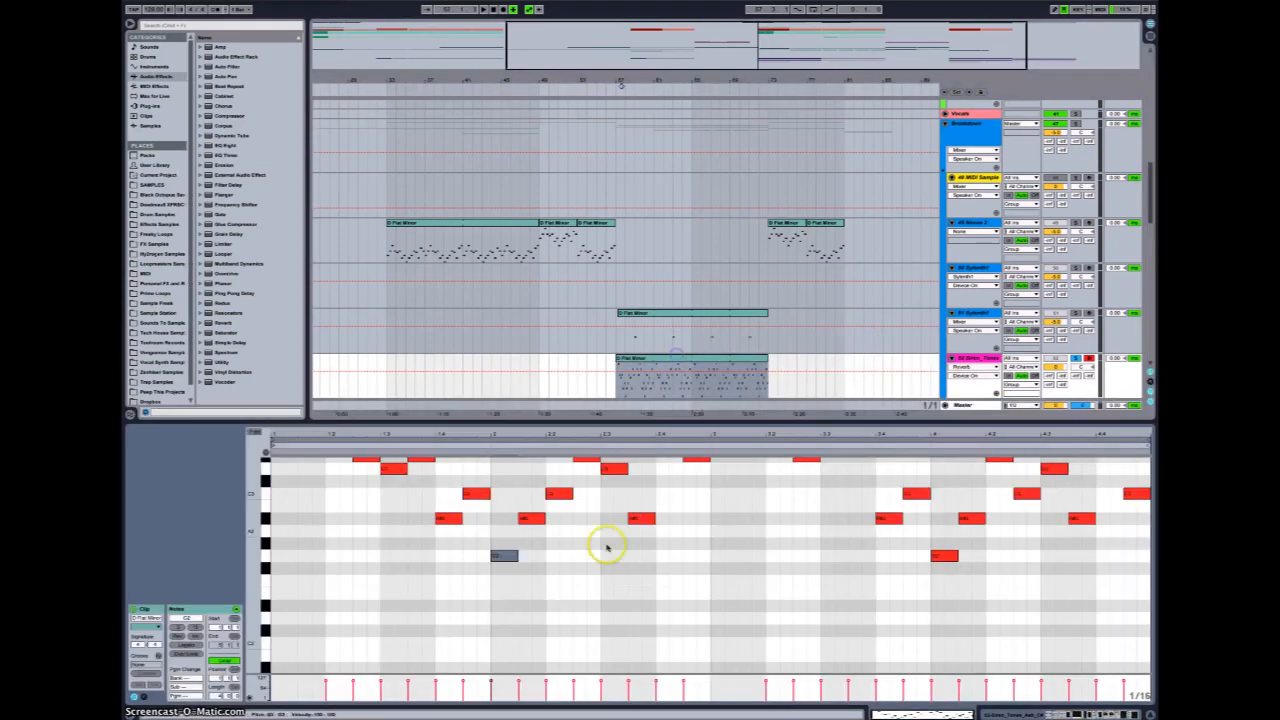
pyautogui.scroll(2, 488, 572)
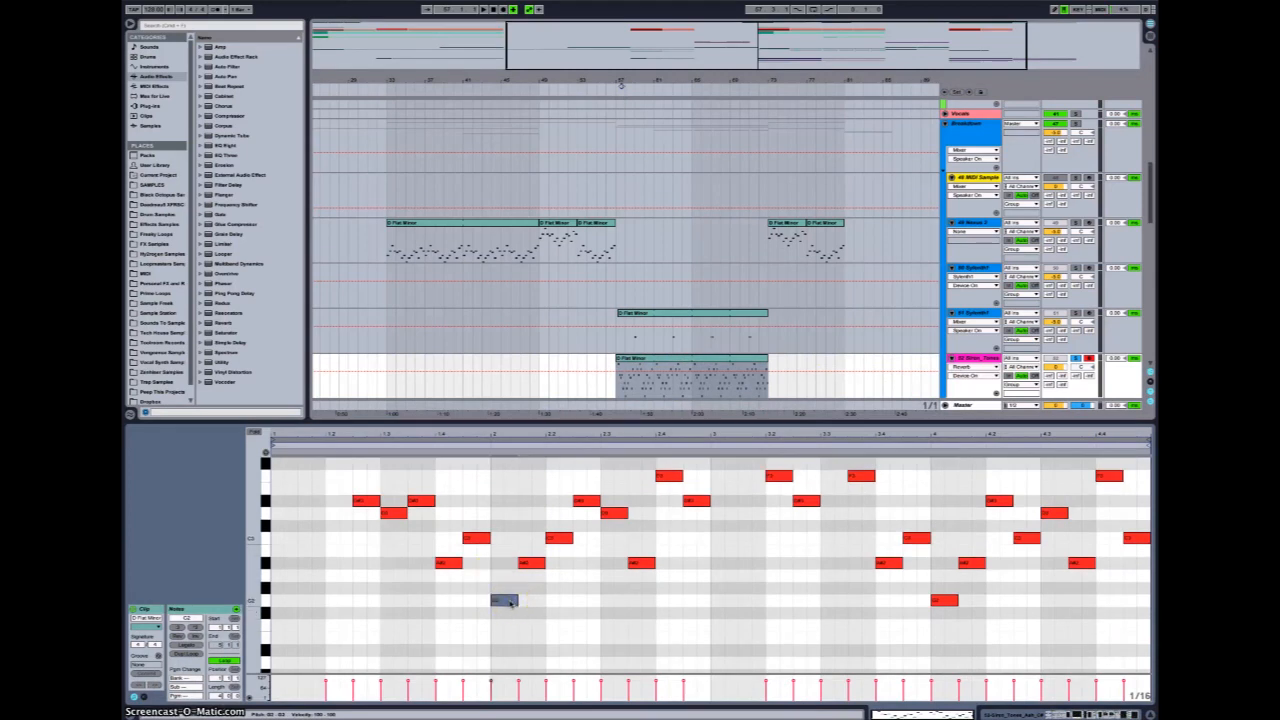
pyautogui.hotkey('ctrl', 'd')
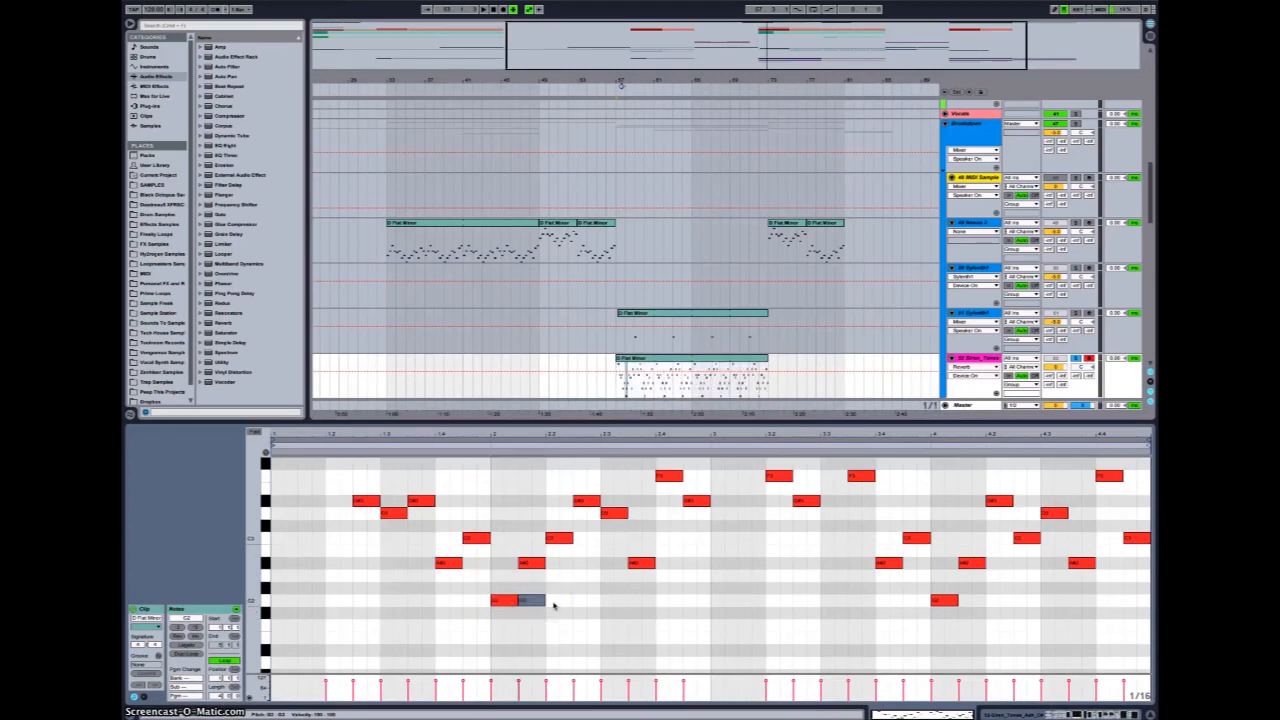
pyautogui.hotkey('shift', 'Down')
pyautogui.press('Left')
pyautogui.press('Left')
pyautogui.press('Left')
pyautogui.press('Right')
pyautogui.click(533, 538)
pyautogui.moveTo(493, 517); pyautogui.dragTo(505, 517)
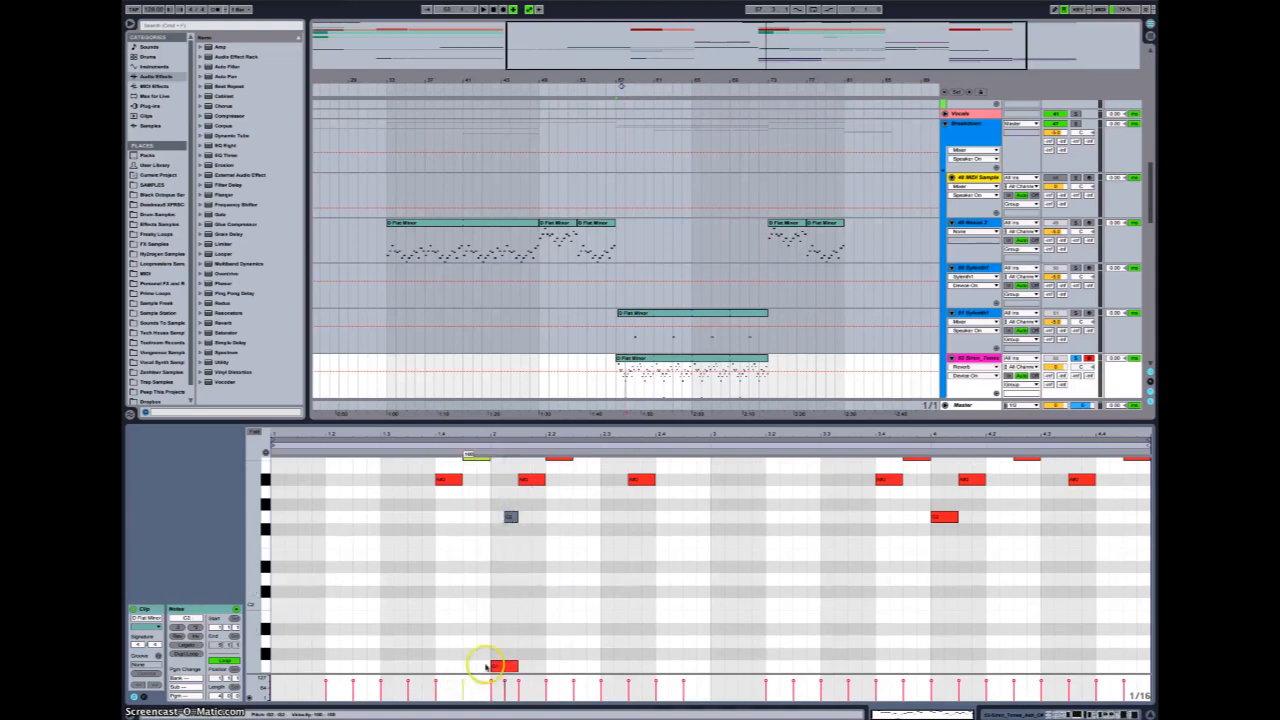
# Audition the Siren_Tones track from the low note at bar 58 and check Simpler's glide time
pyautogui.hotkey('shift', 'Tab')
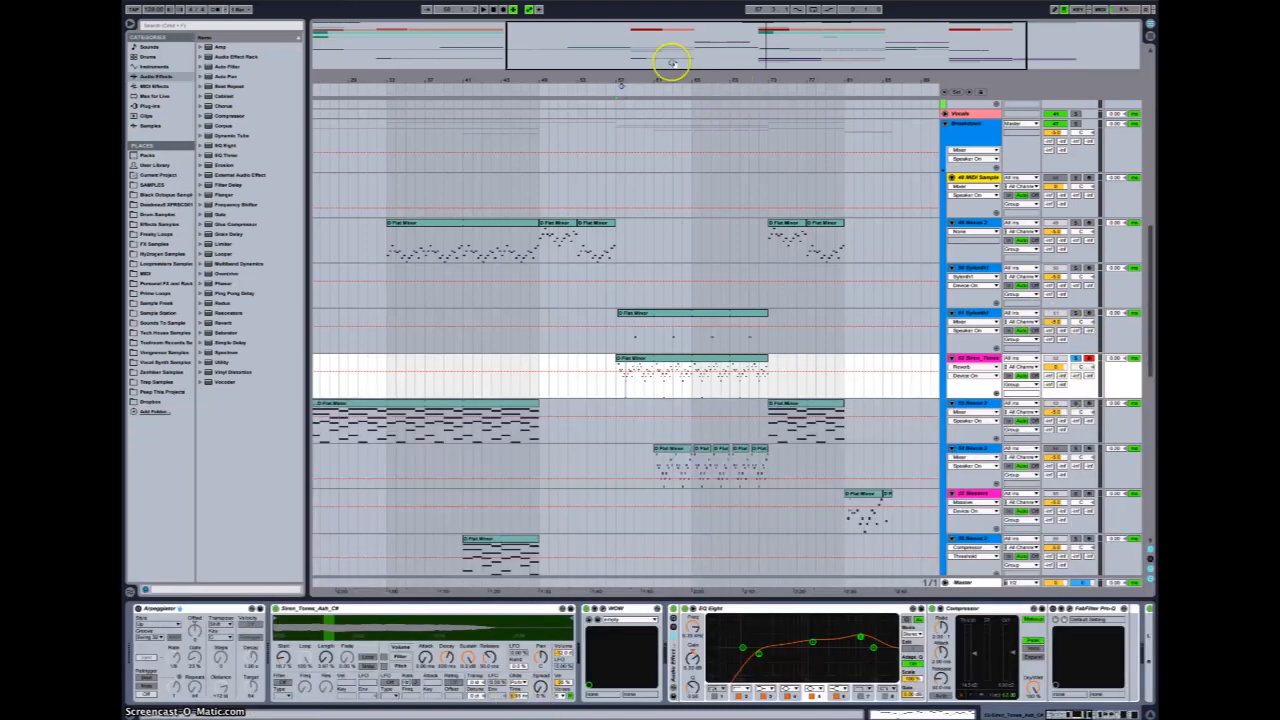
pyautogui.moveTo(730, 63); pyautogui.dragTo(574, 246)
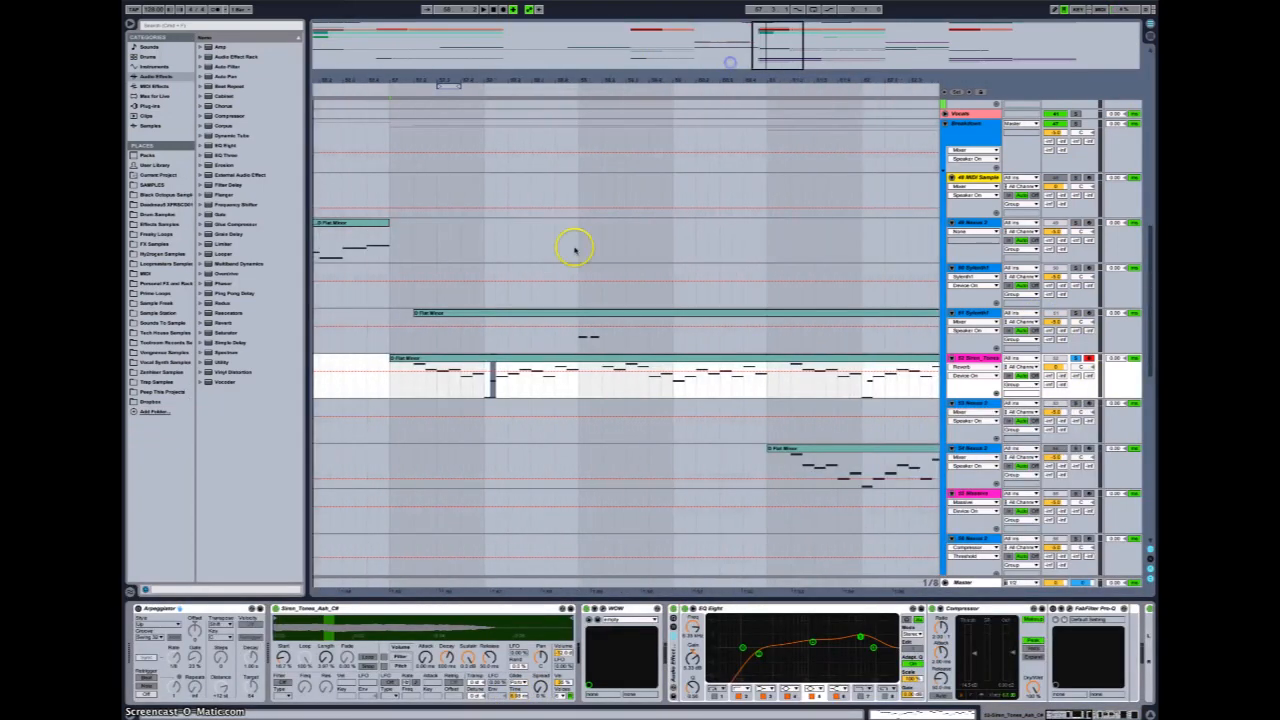
pyautogui.click(483, 380)
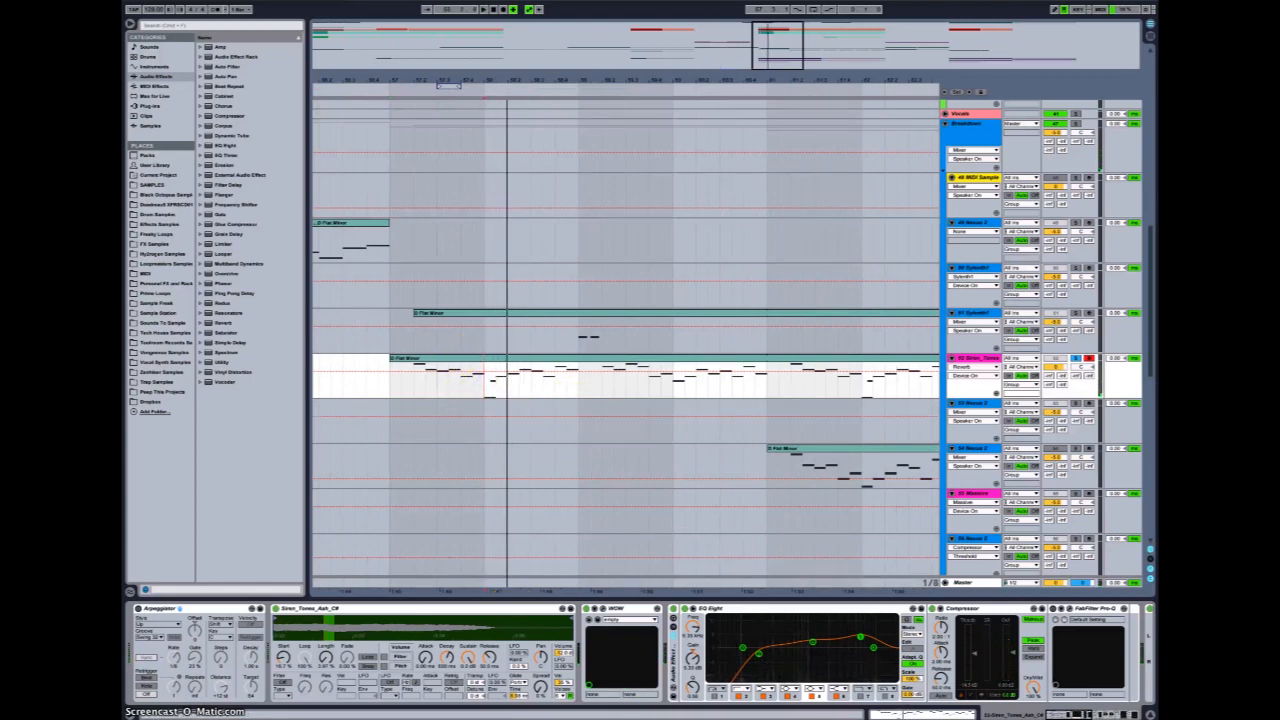
pyautogui.click(516, 693)
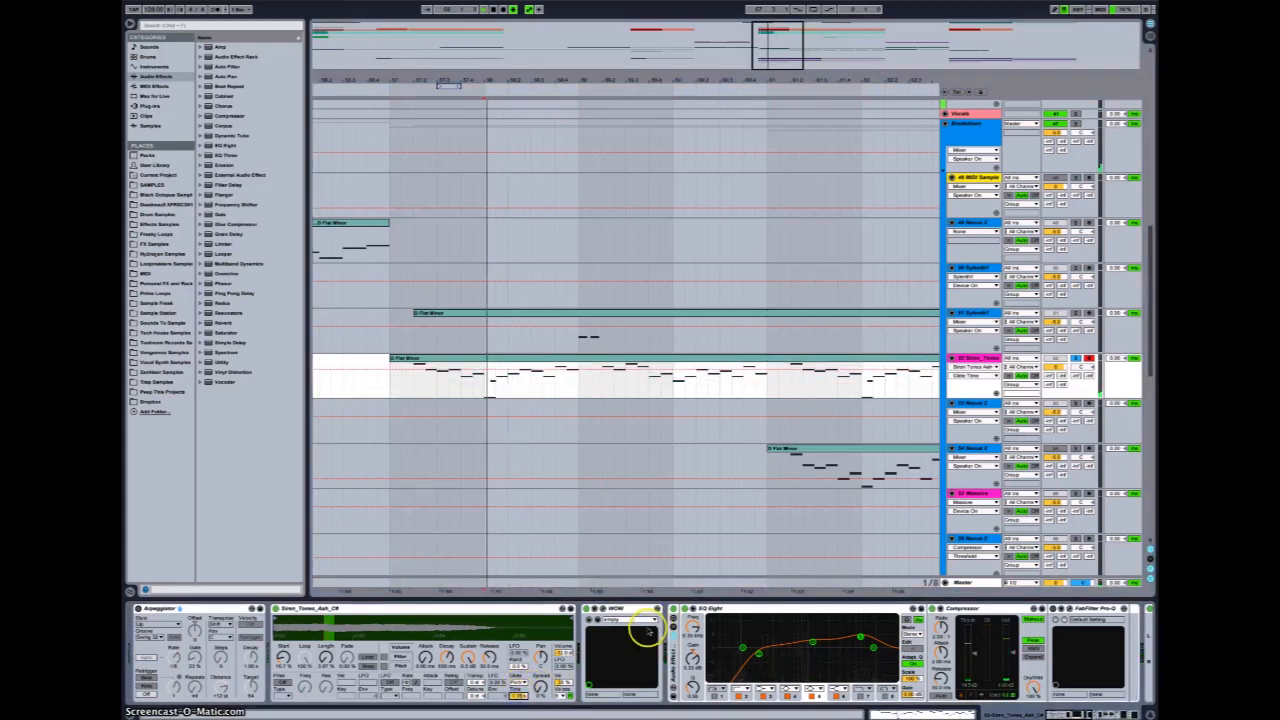
# Switch off the Simple Delay, Chorus and Reverb in the Siren_Tones chain
pyautogui.click(1013, 613)
pyautogui.hscroll(5, 1013, 613)
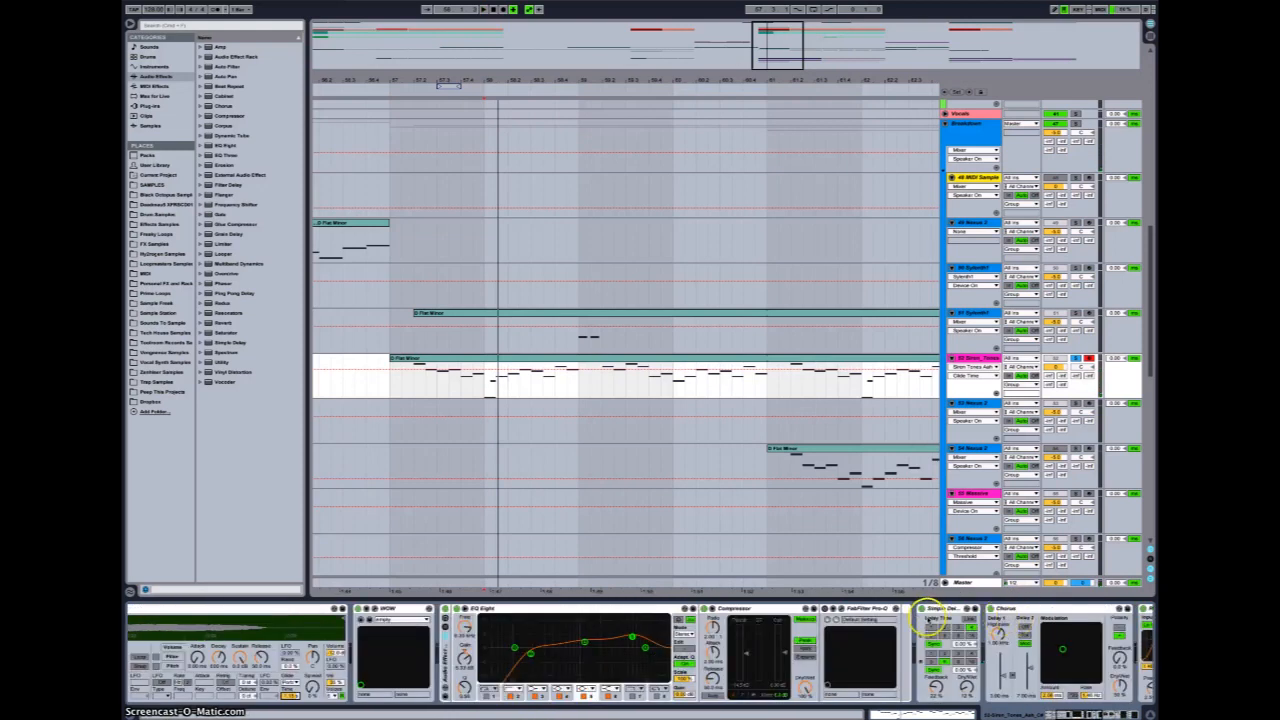
pyautogui.click(921, 610)
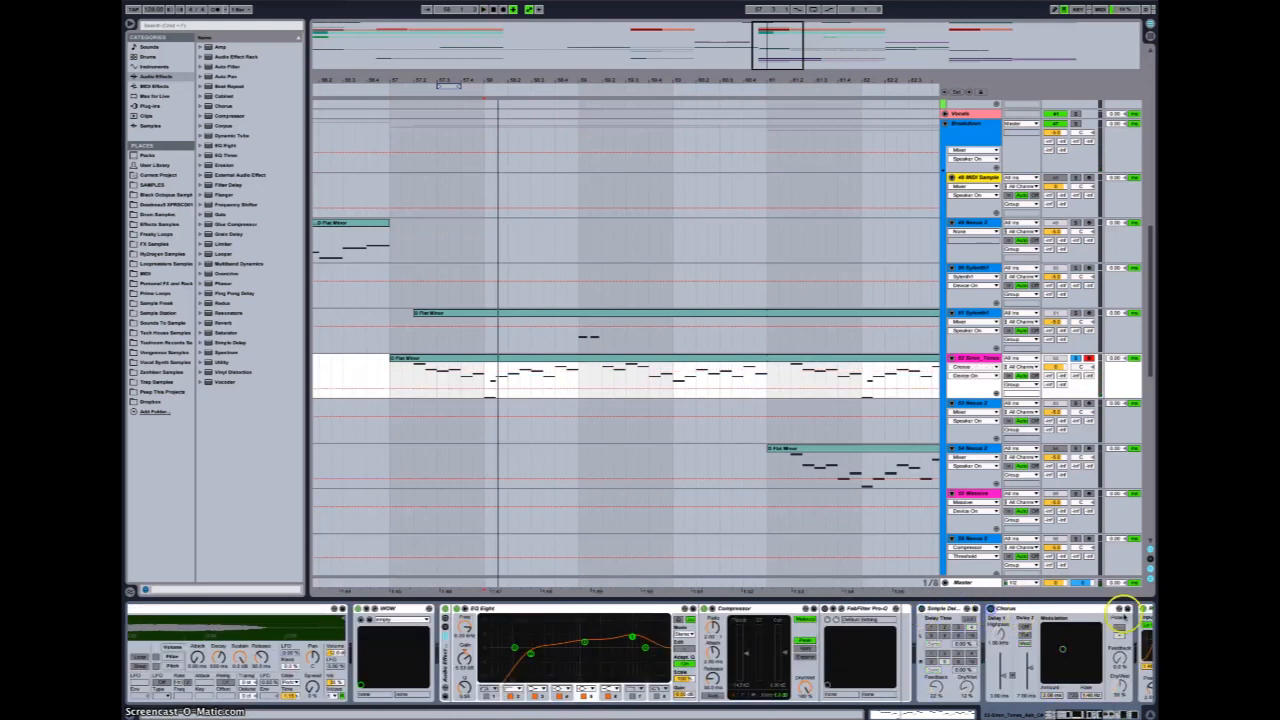
pyautogui.hscroll(-2, 594, 660)
pyautogui.hscroll(-5, 594, 660)
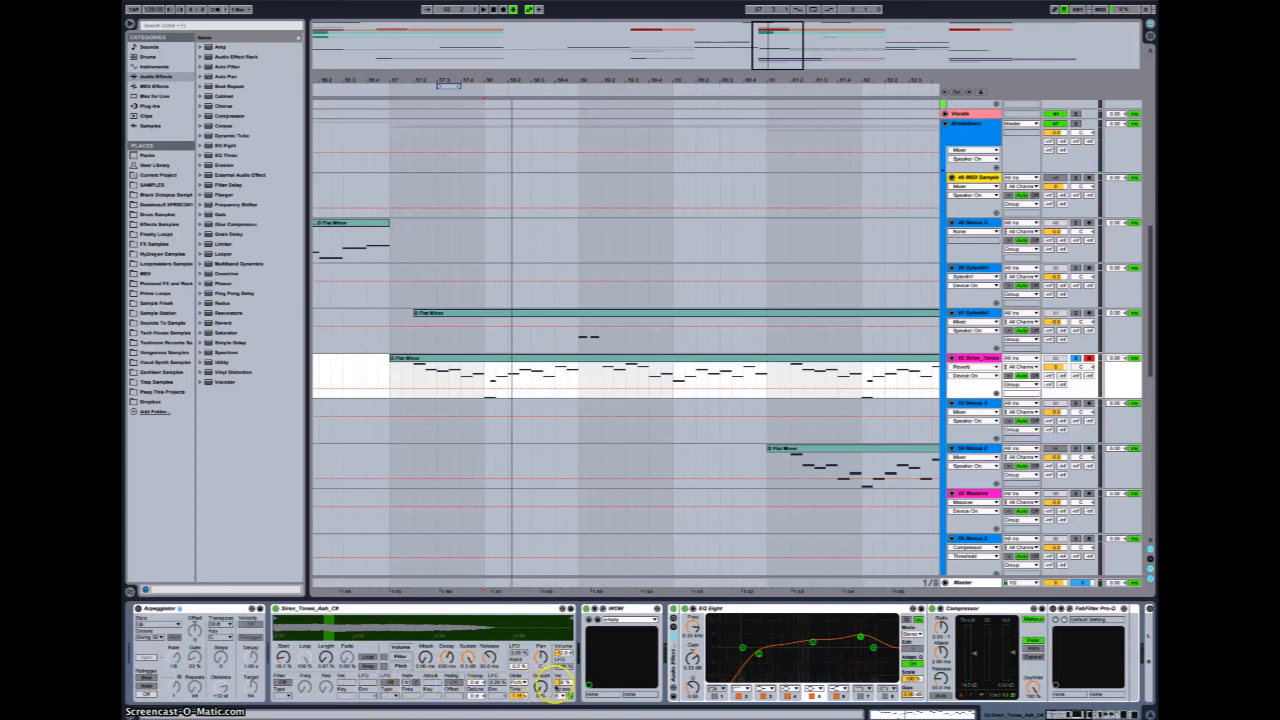
# Change Simpler's glide mode and adjust its glide time while auditioning the Siren_Tones track from bar 58
pyautogui.click(516, 683)
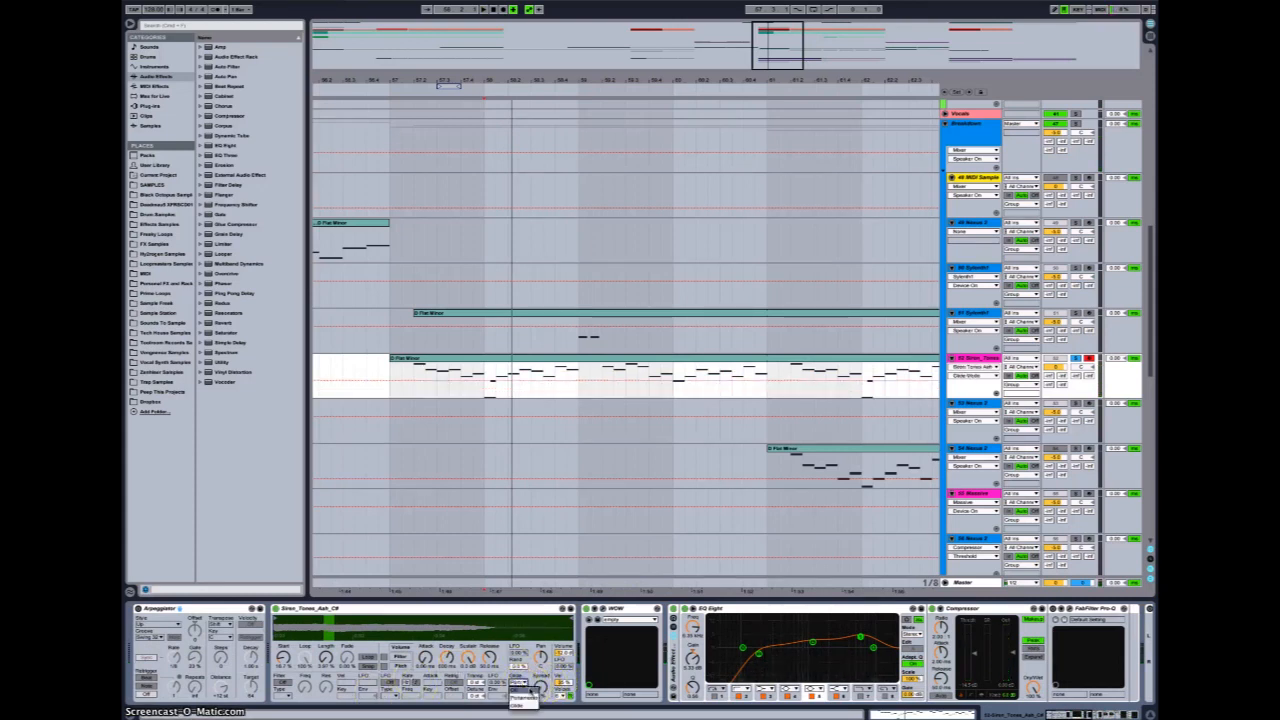
pyautogui.click(515, 695)
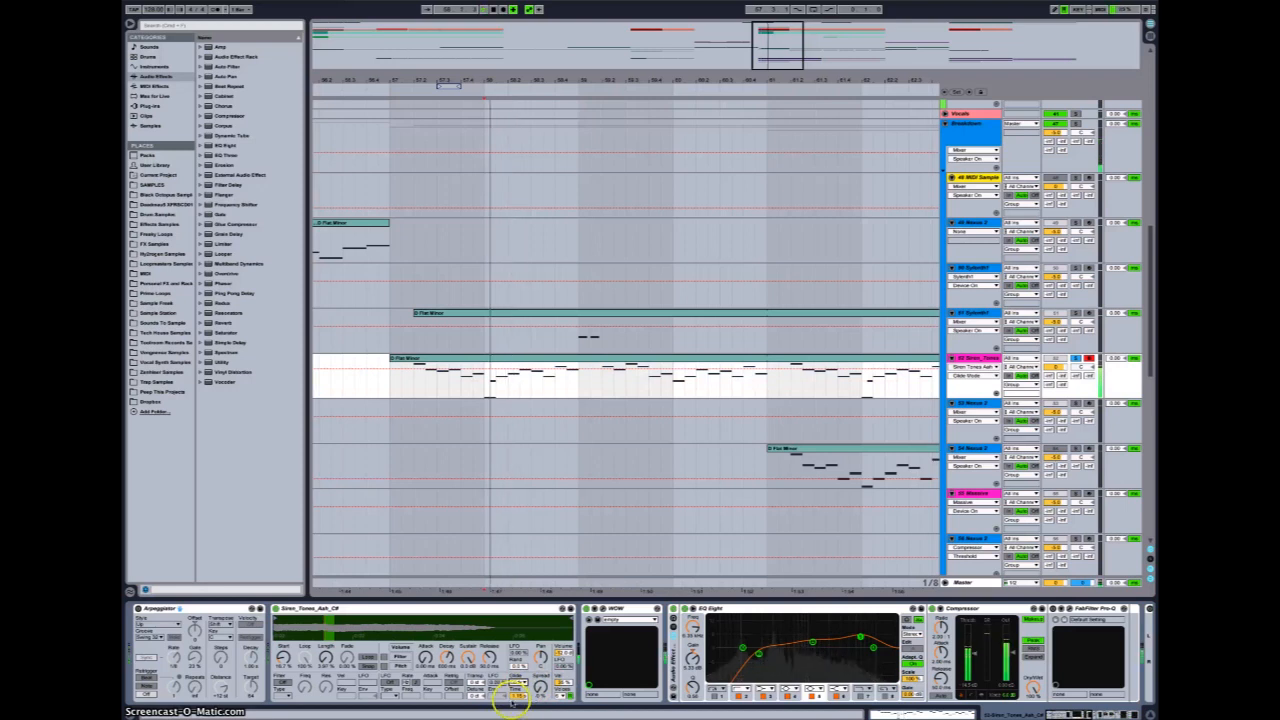
pyautogui.click(534, 605)
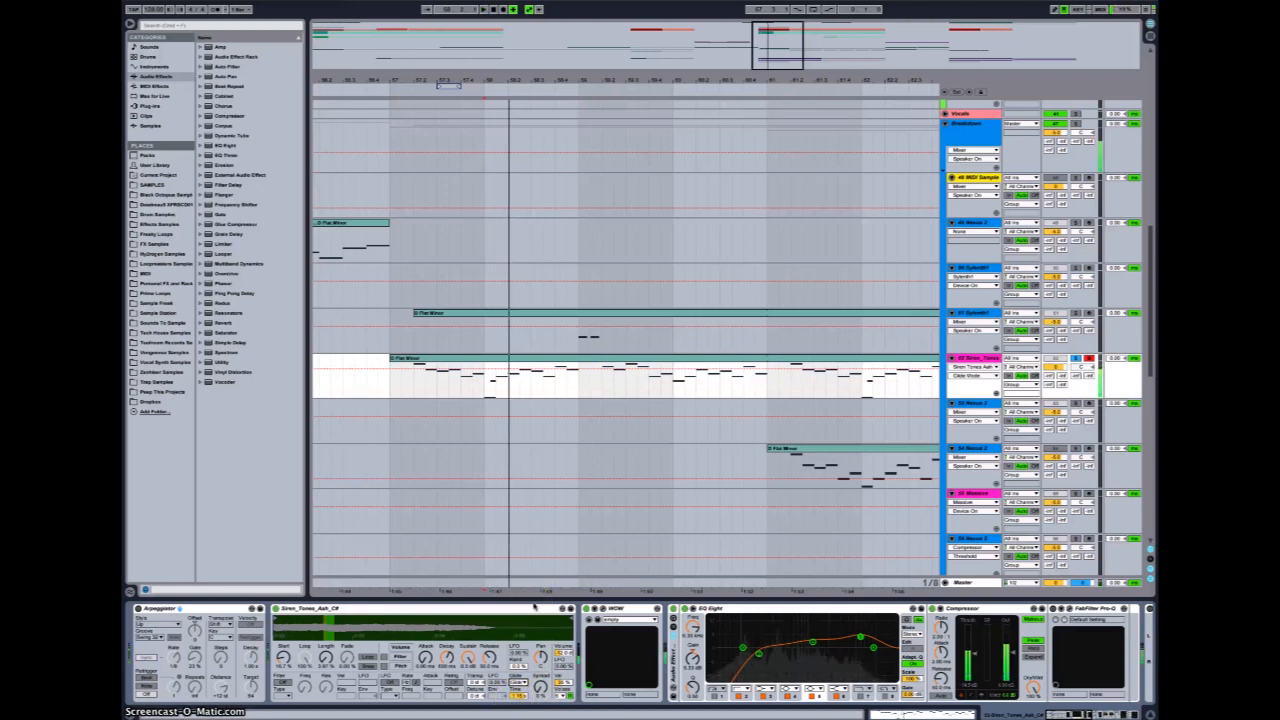
pyautogui.click(462, 700)
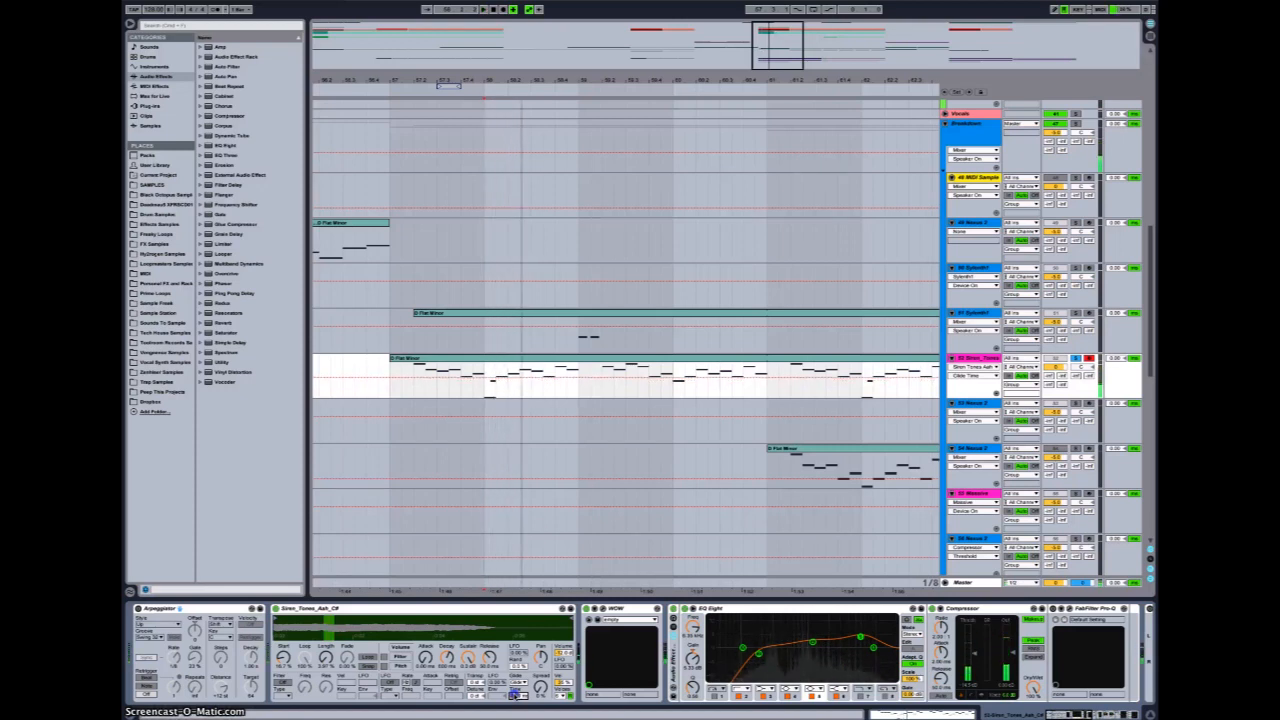
pyautogui.click(516, 666)
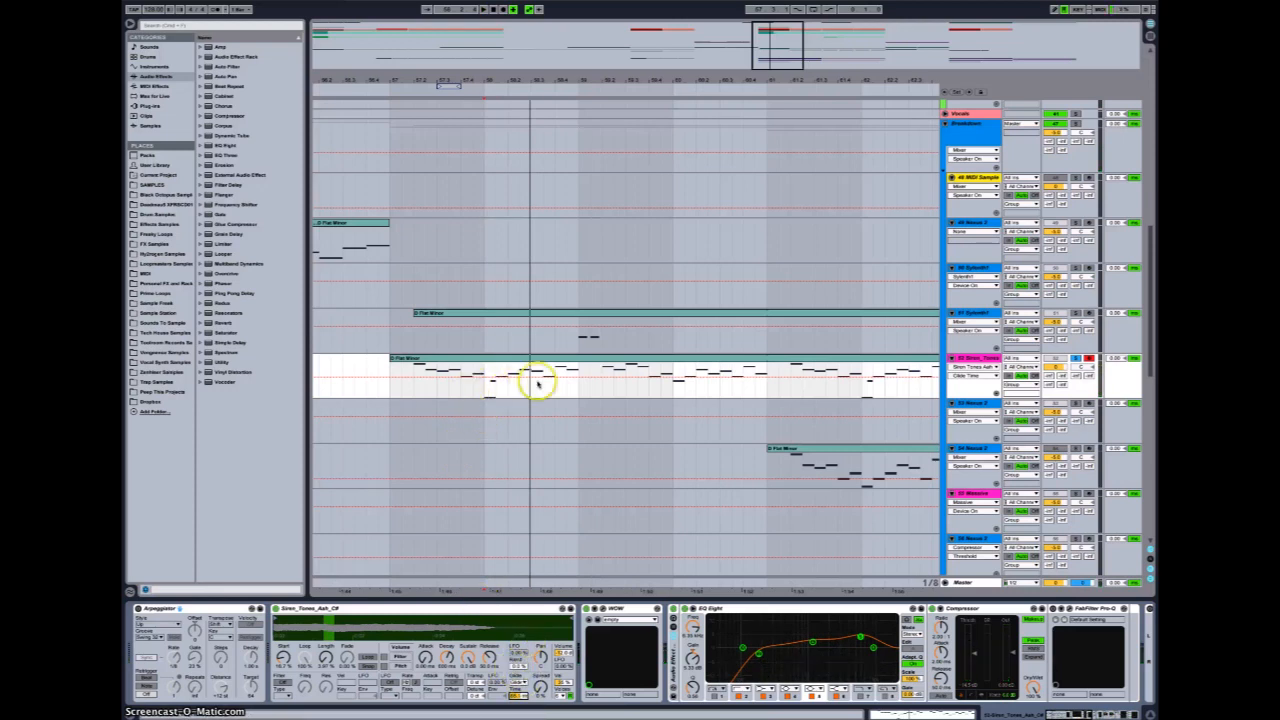
# Delete the short G2 note in the Siren_Tones clip, extend the G1 note at bar 2 to 2.2, and play the result
pyautogui.click(483, 389)
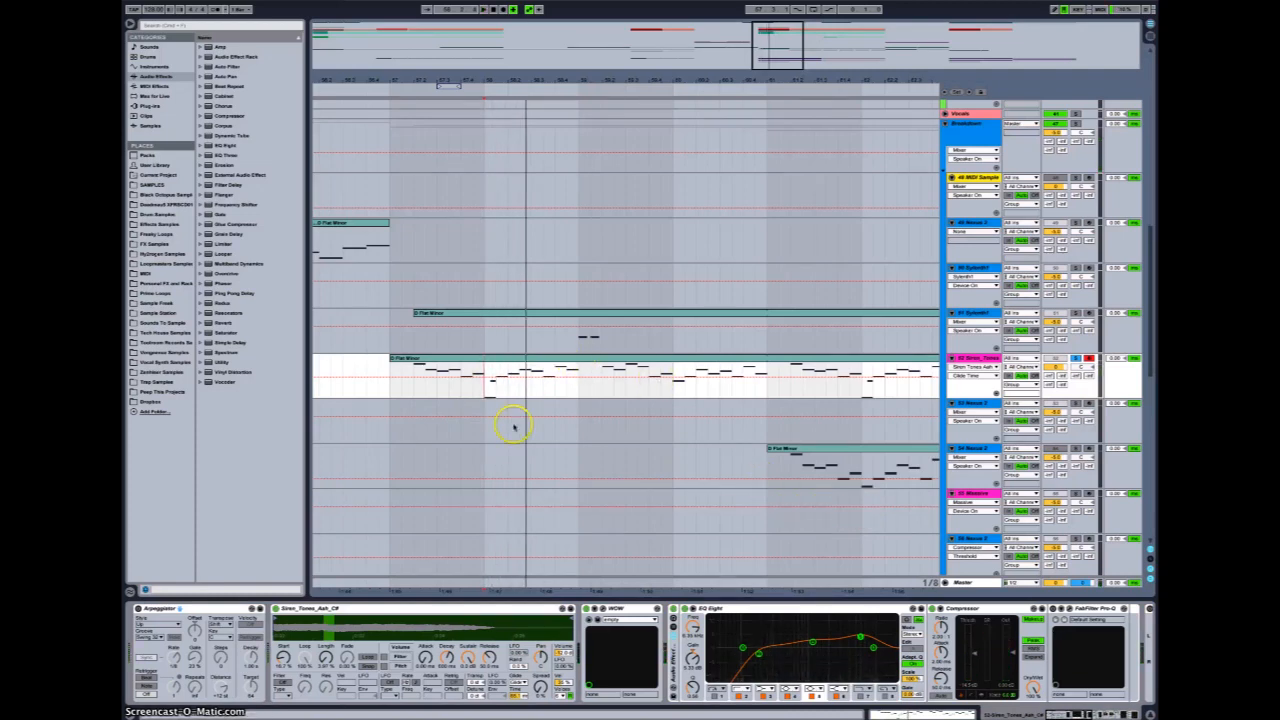
pyautogui.doubleClick(505, 357)
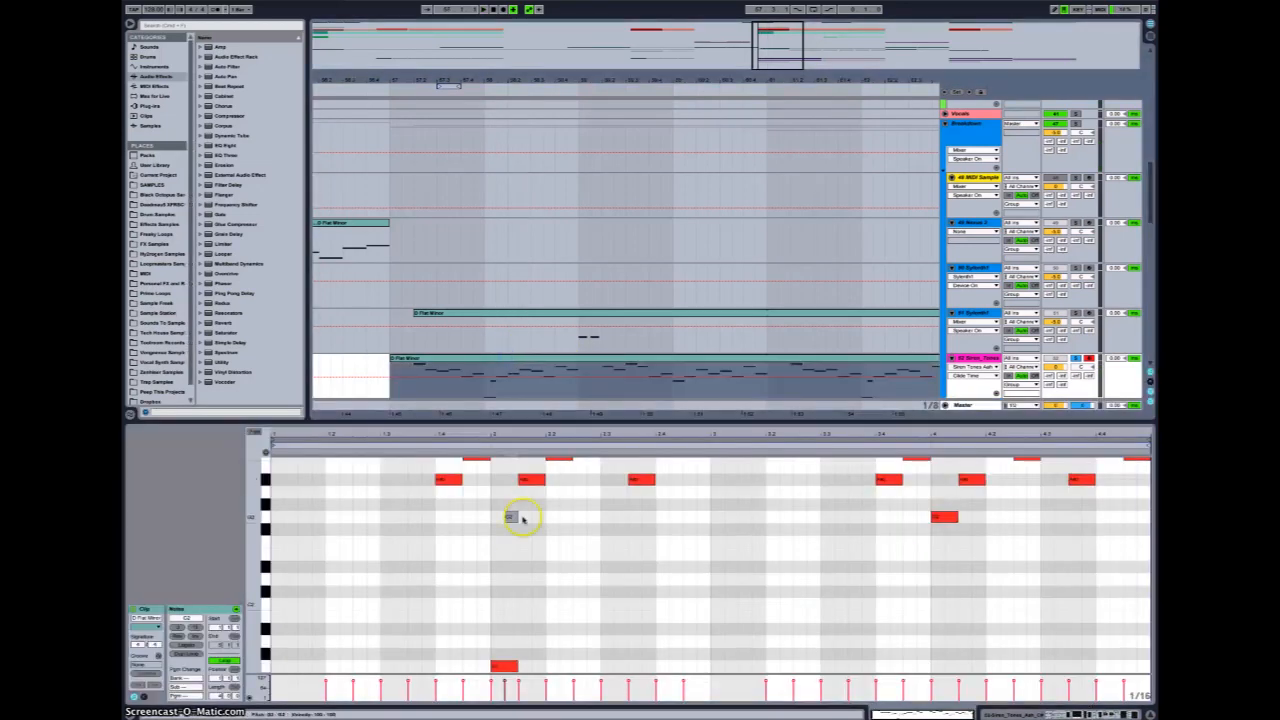
pyautogui.doubleClick(510, 517)
pyautogui.click(512, 665)
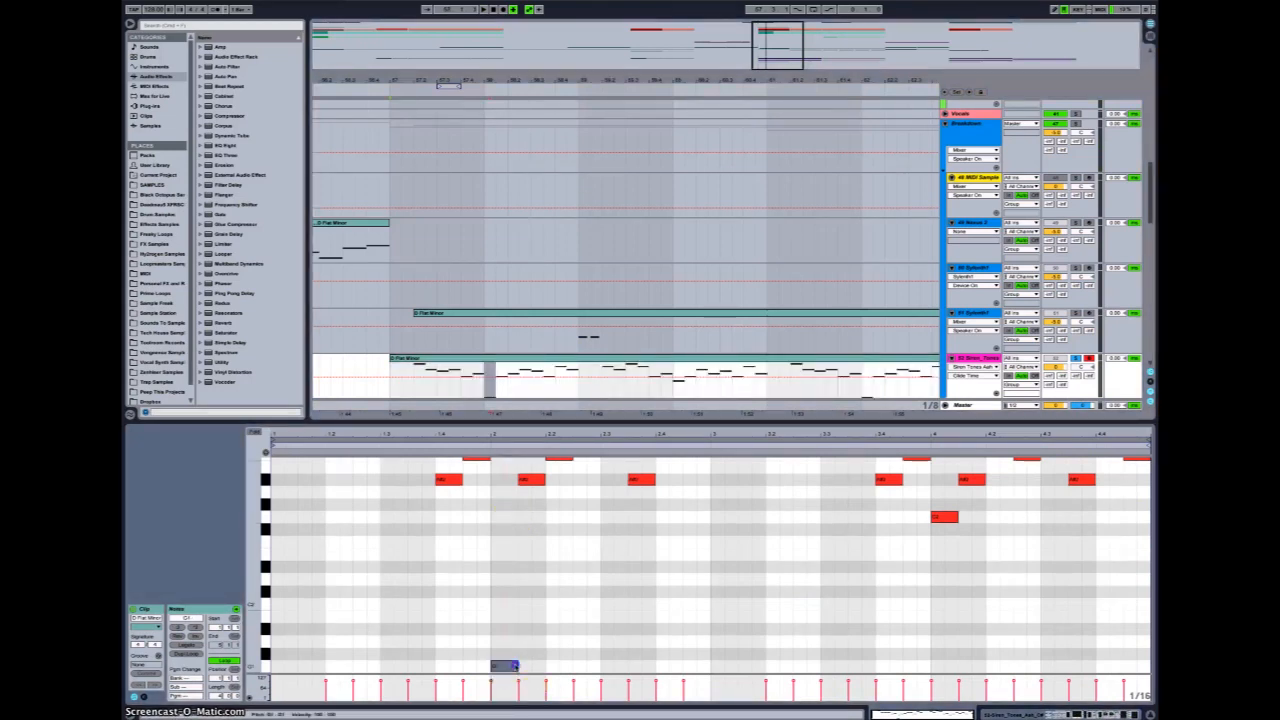
pyautogui.moveTo(518, 663); pyautogui.dragTo(550, 662)
pyautogui.press('space')
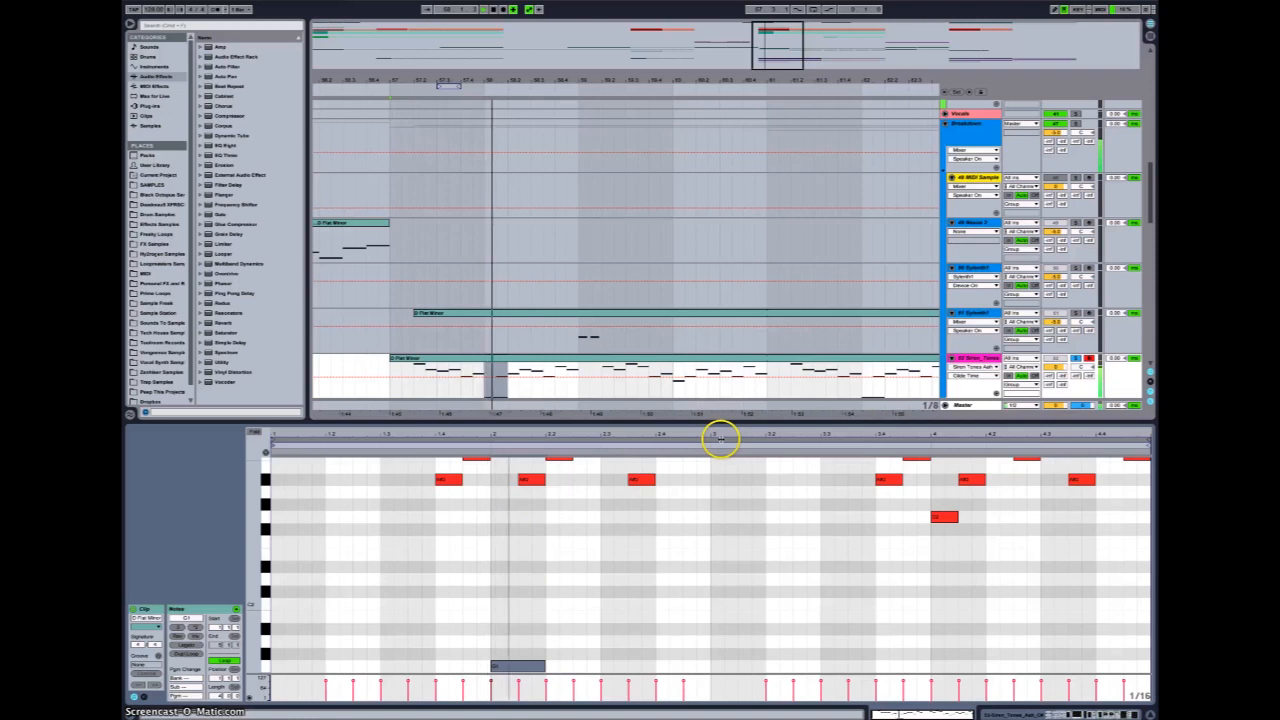
# Adjust Simpler's glide time on the Siren_Tones track and audition it from the low note at bar 58
pyautogui.hotkey('shift', 'Tab')
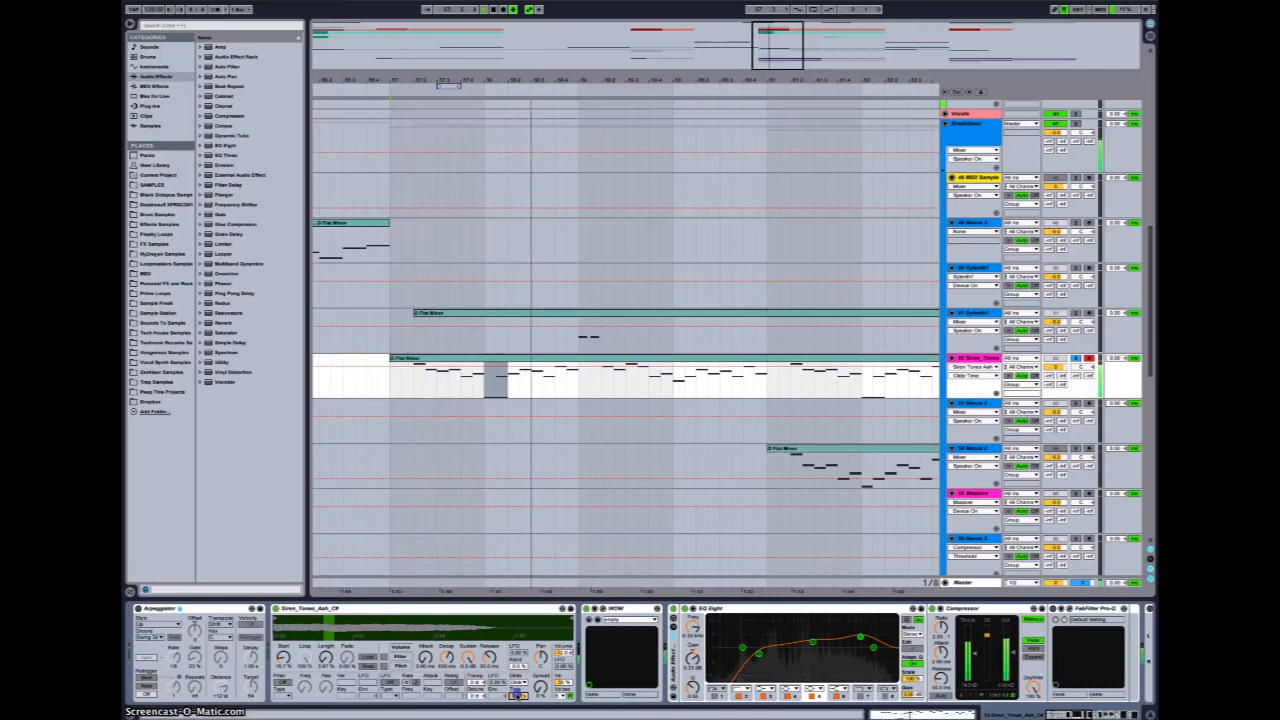
pyautogui.click(480, 380)
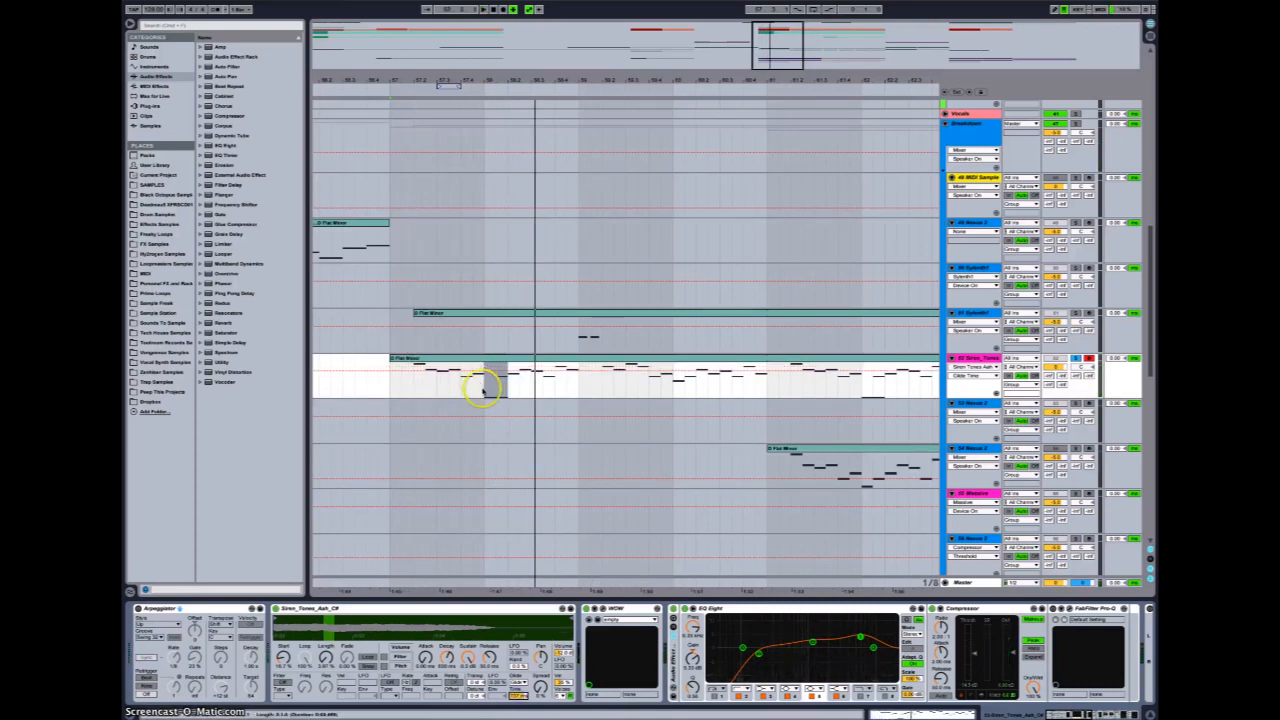
pyautogui.click(601, 637)
pyautogui.click(524, 688)
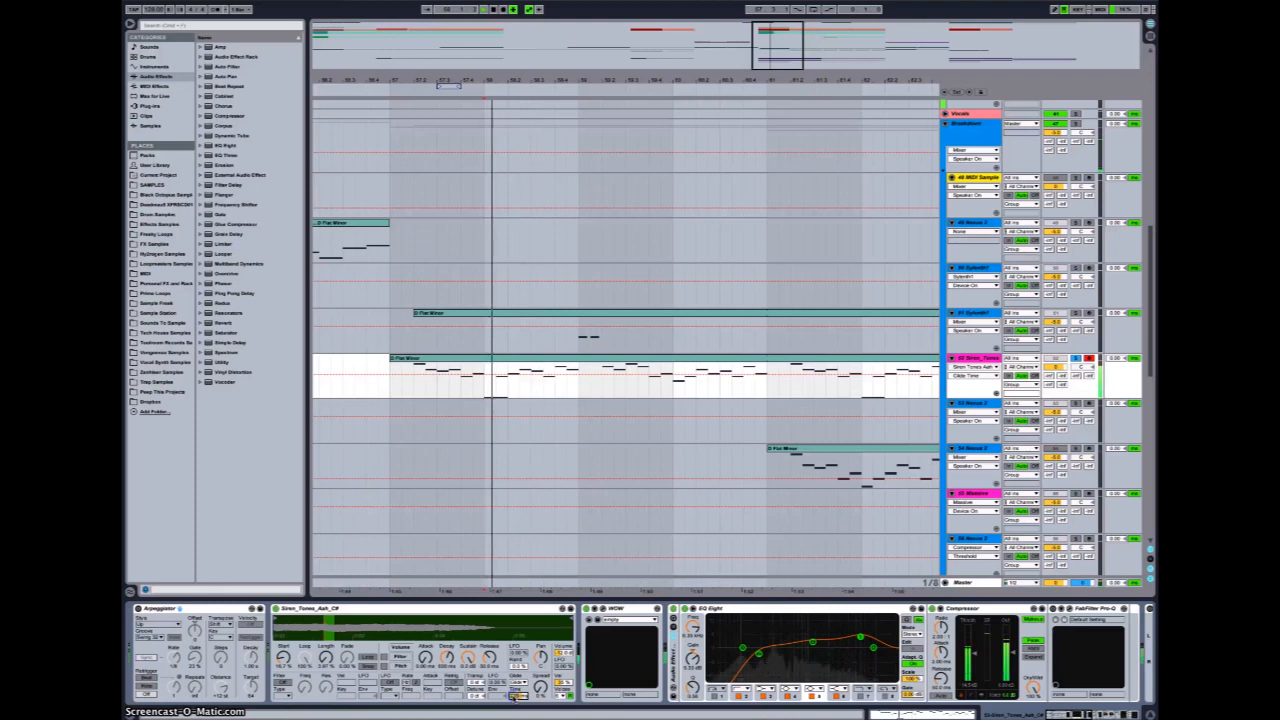
pyautogui.click(597, 615)
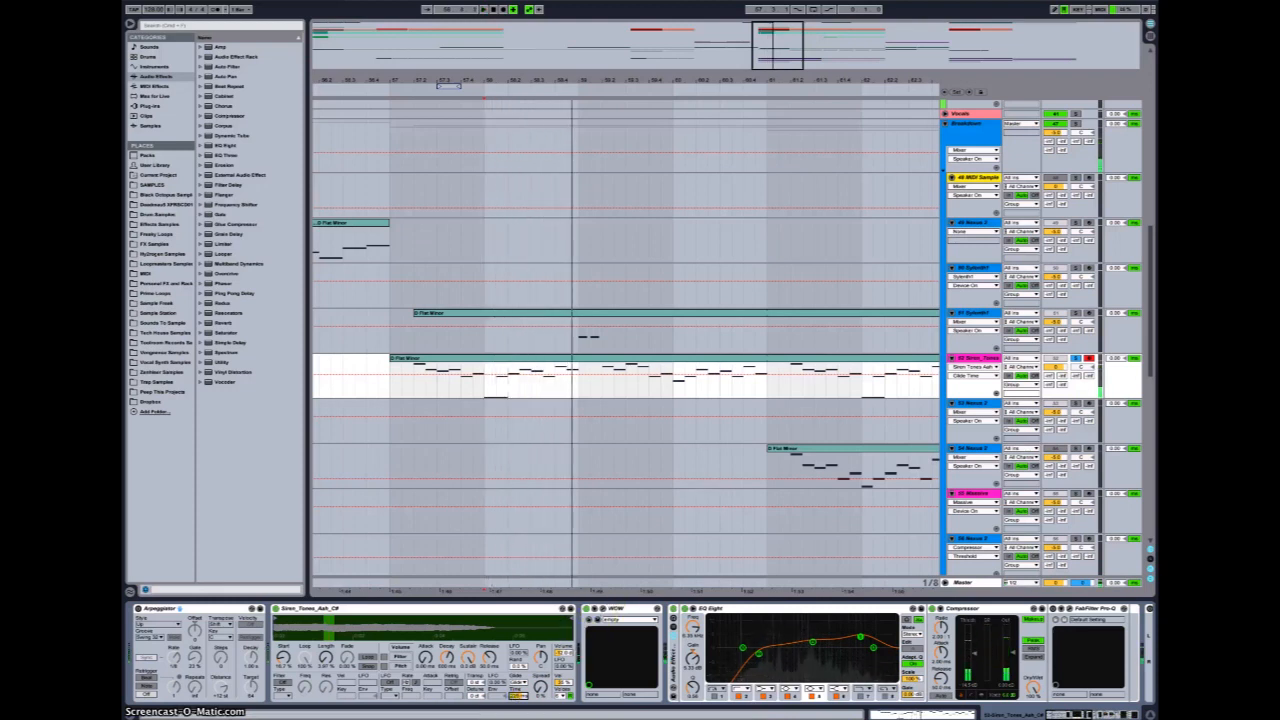
# Unsolo the Siren_Tones track and play the breakdown from the start of its clip at bar 57
pyautogui.click(472, 17)
pyautogui.moveTo(785, 35); pyautogui.dragTo(778, 42)
pyautogui.click(494, 391)
pyautogui.press('space')
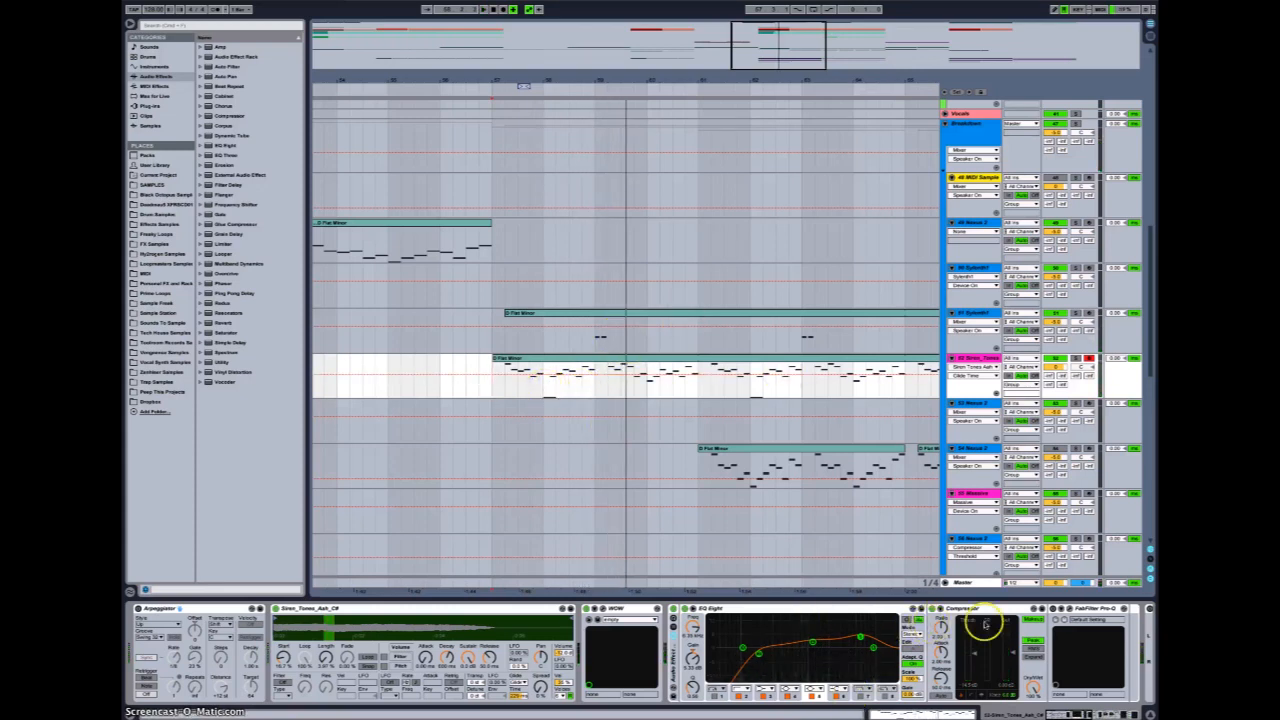
# Switch the Simple Delay, Chorus and Reverb in the Siren_Tones chain back on and play from bar 57
pyautogui.scroll(-5, 1048, 608)
pyautogui.click(889, 608)
pyautogui.click(962, 608)
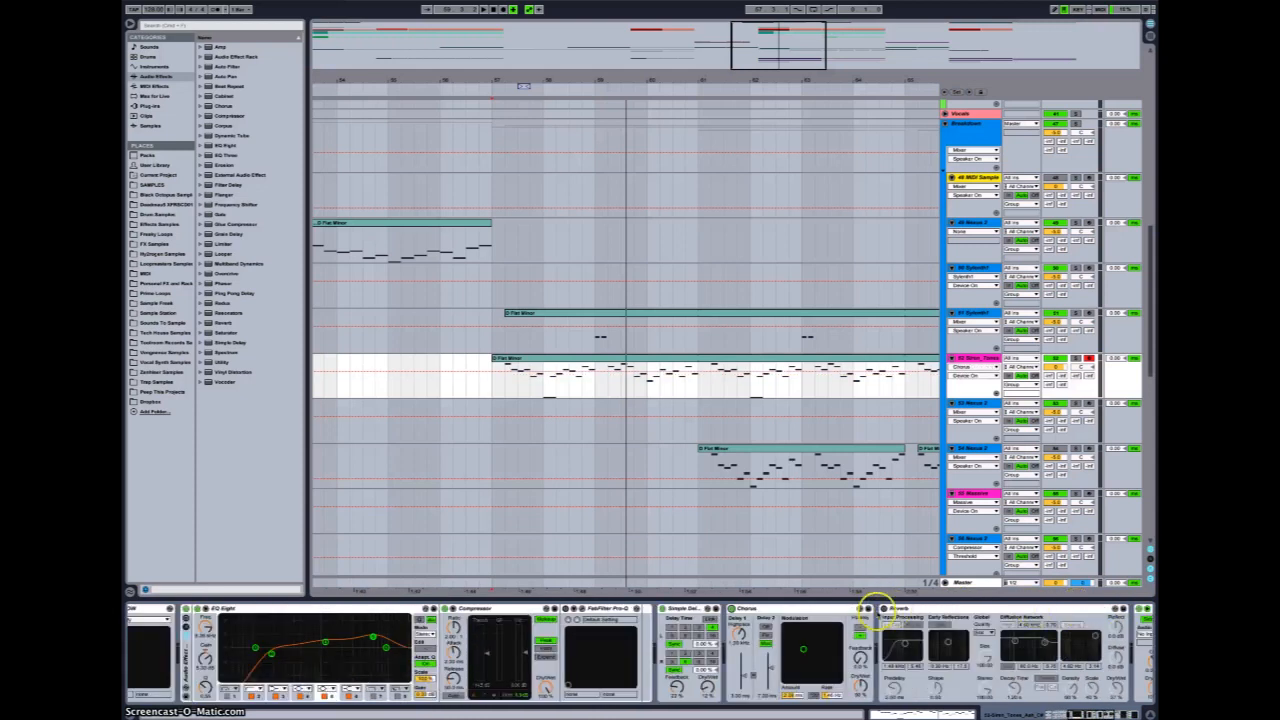
pyautogui.click(885, 607)
pyautogui.click(478, 386)
pyautogui.press('space')
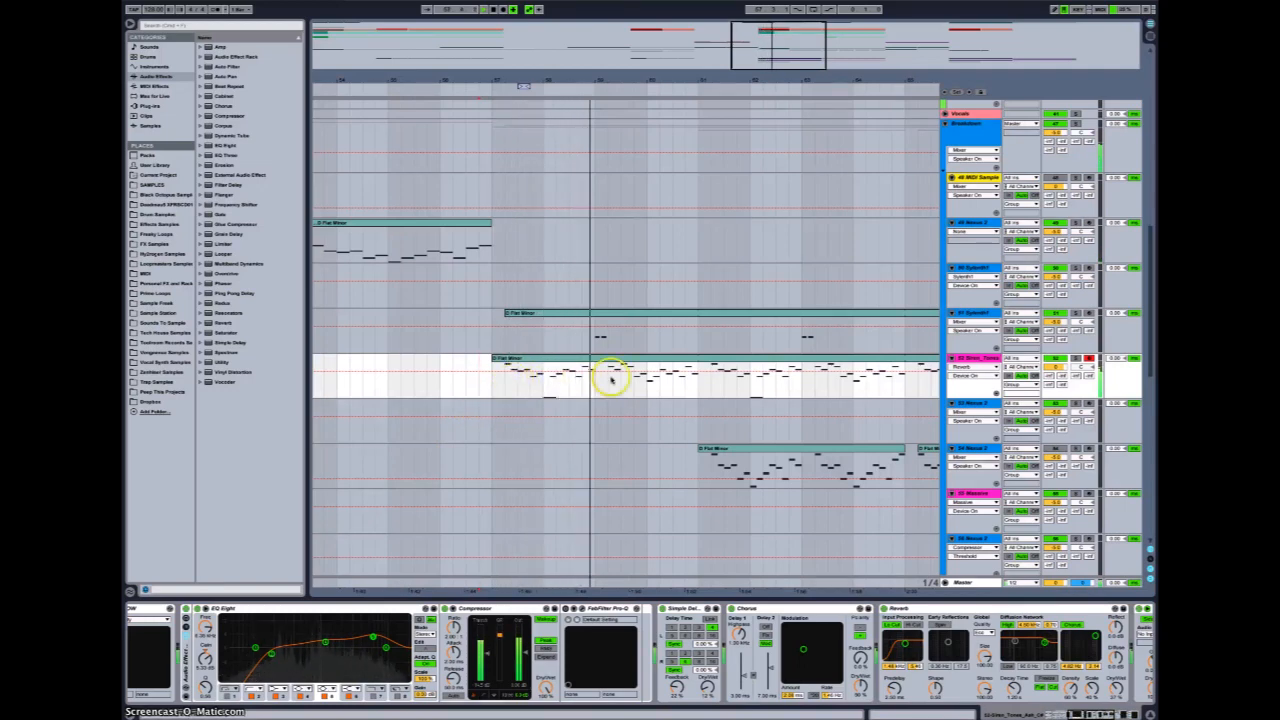
# Undo the low-note edits around bar 2 of the Siren_Tones clip, back to its original note pattern
pyautogui.doubleClick(543, 372)
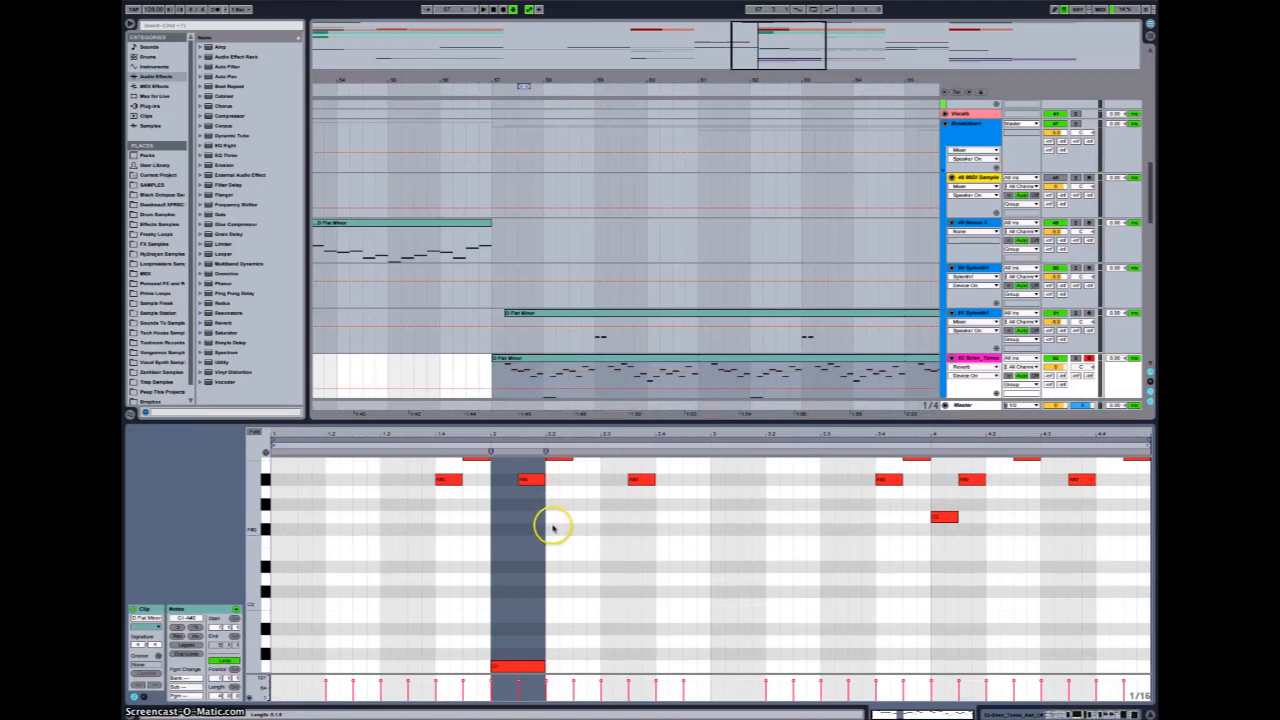
pyautogui.hotkey('ctrl', 'z')
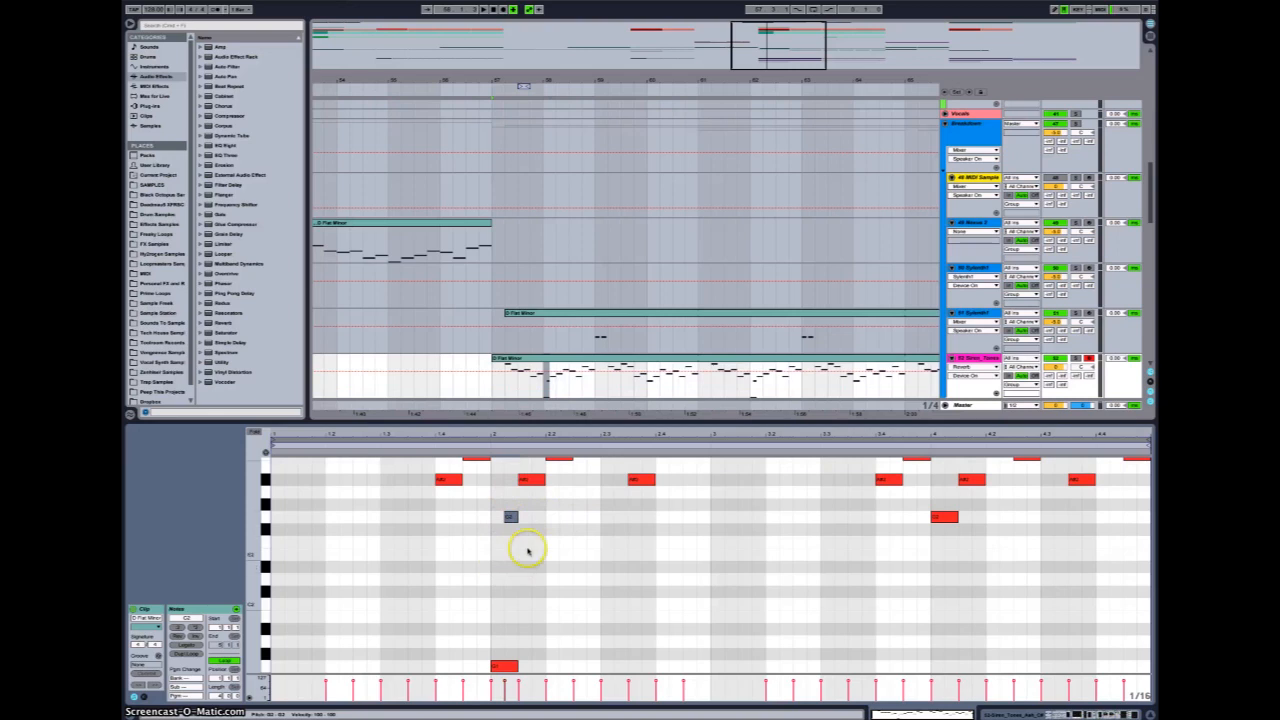
pyautogui.hotkey('ctrl', 'z')
pyautogui.hotkey('ctrl', 'z')
pyautogui.hotkey('ctrl', 'z')
pyautogui.hotkey('ctrl', 'z')
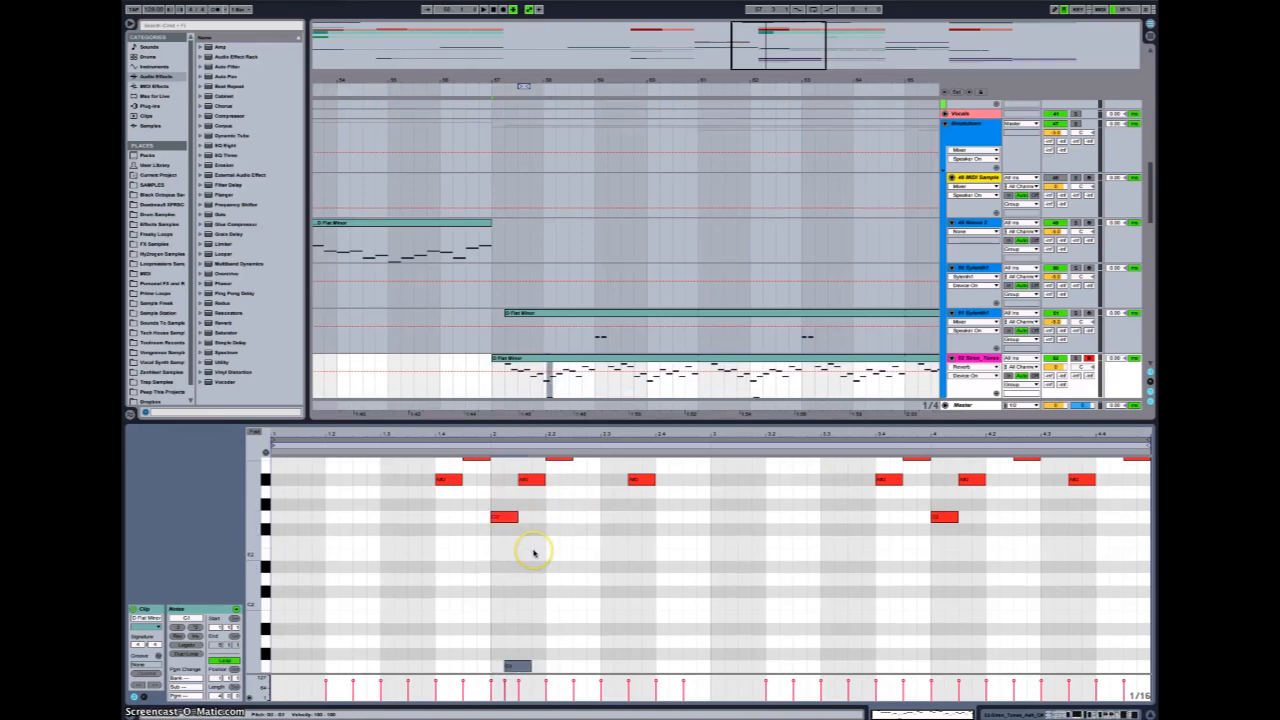
pyautogui.doubleClick(535, 516)
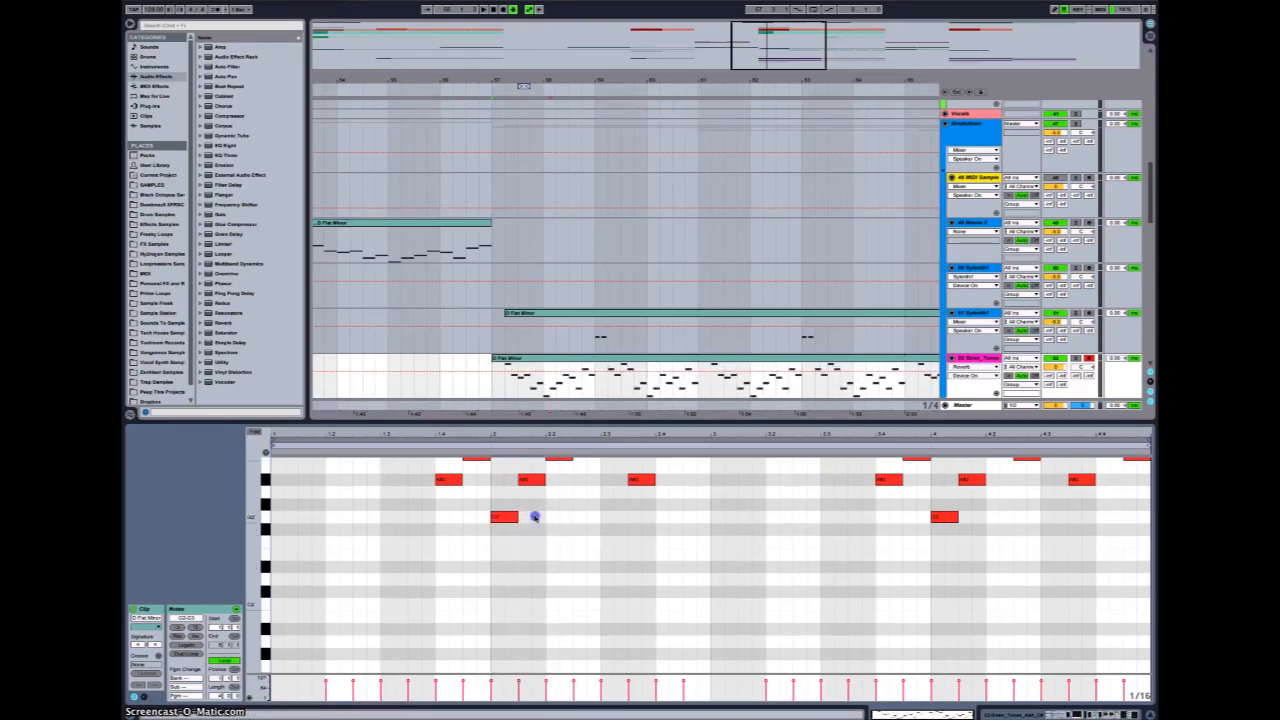
# Shrink the note editor and zoom the arrangement out to view the whole breakdown section from bar 57
pyautogui.scroll(3, 658, 545)
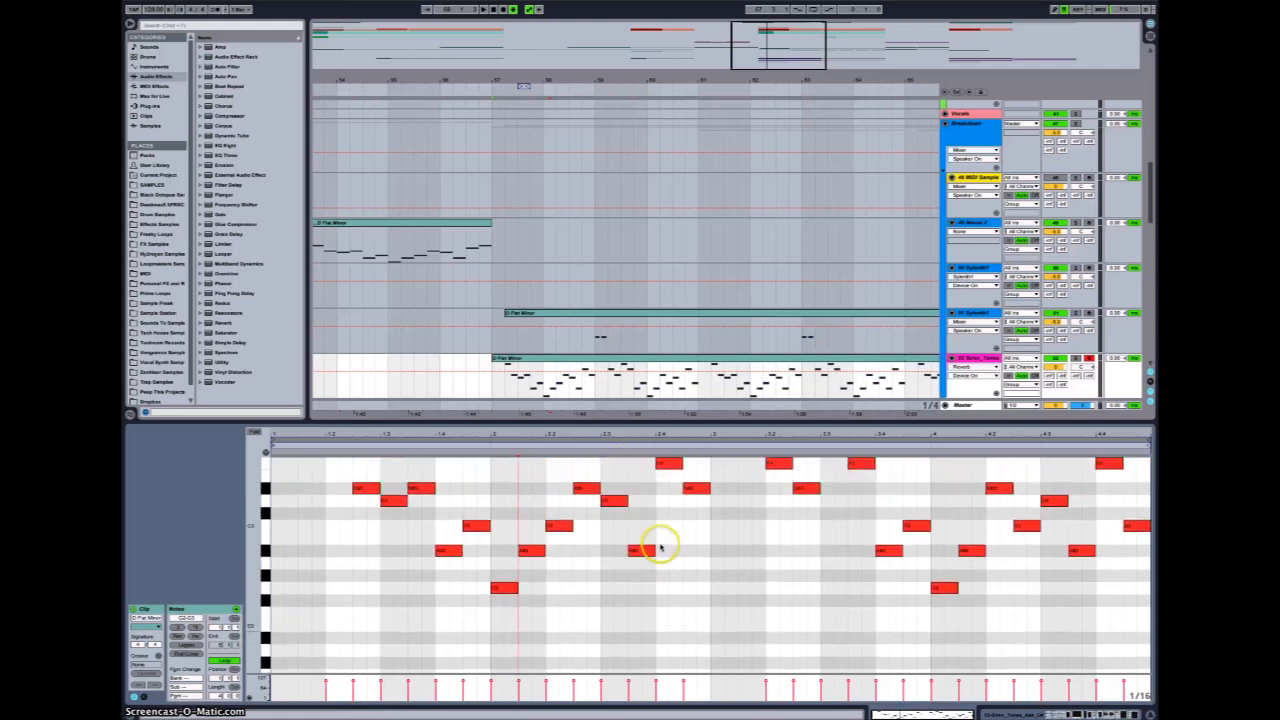
pyautogui.click(712, 415)
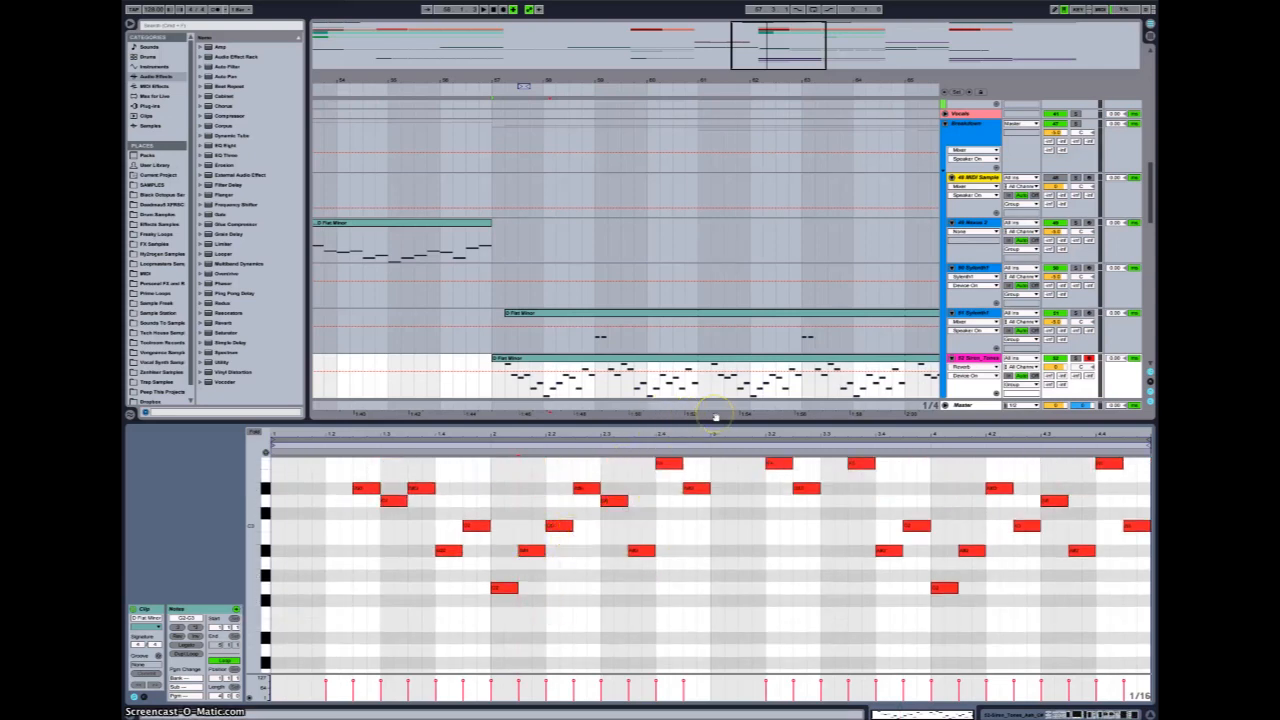
pyautogui.click(722, 420)
pyautogui.moveTo(724, 444); pyautogui.dragTo(668, 600)
pyautogui.click(795, 408)
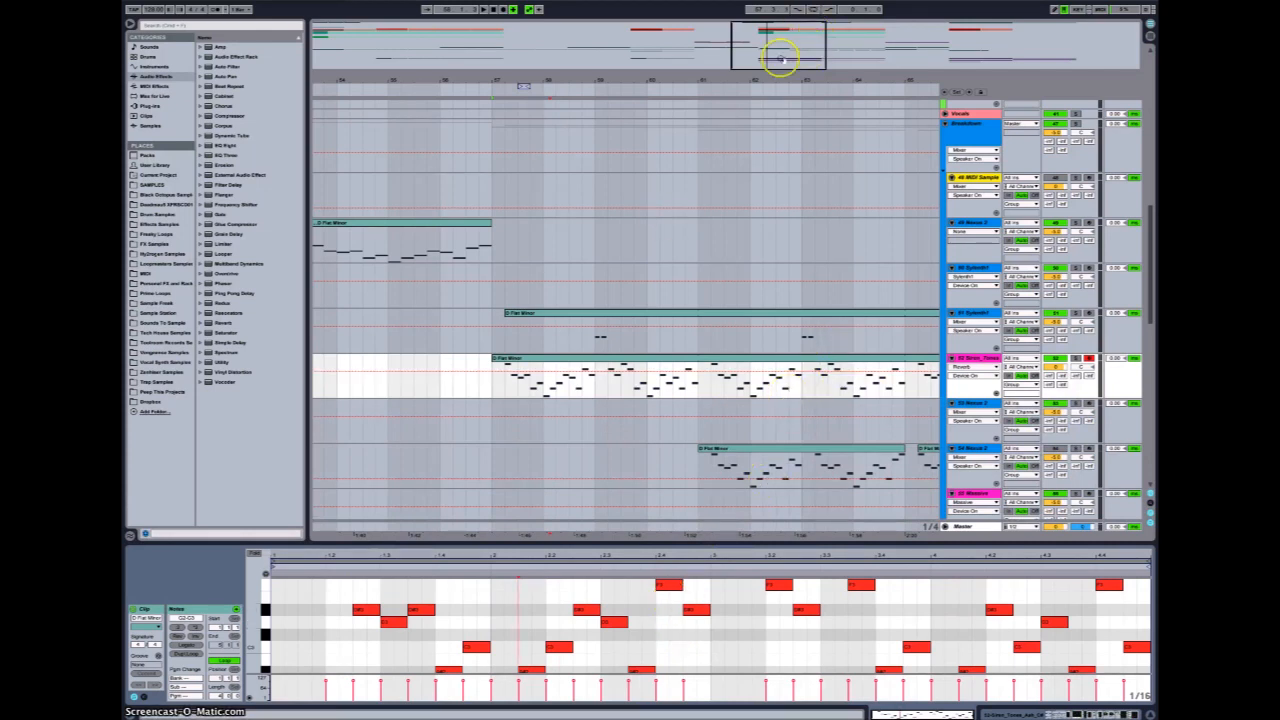
pyautogui.moveTo(780, 60); pyautogui.dragTo(780, 35)
pyautogui.click(815, 450)
pyautogui.click(619, 264)
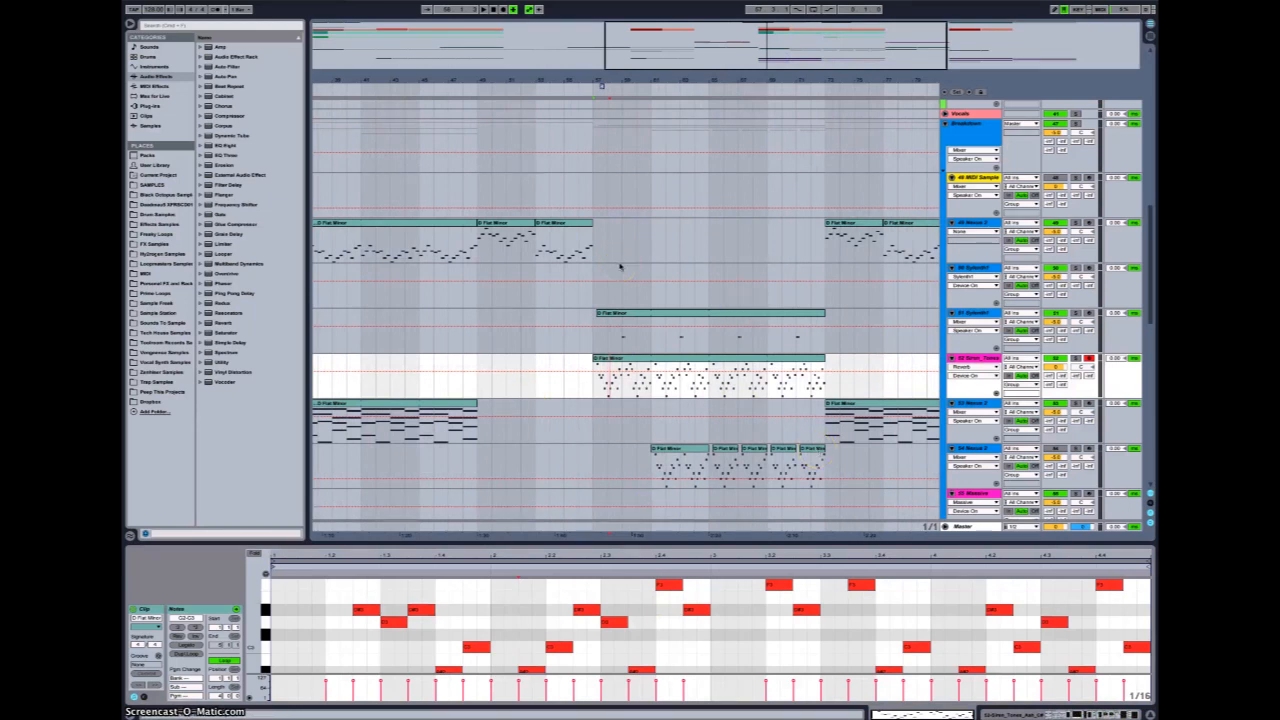
# Reduce the note editor's height further and look over the tracks surrounding the Siren_Tones clip
pyautogui.click(609, 363)
pyautogui.click(945, 392)
pyautogui.scroll(3, 703, 390)
pyautogui.scroll(-2, 703, 390)
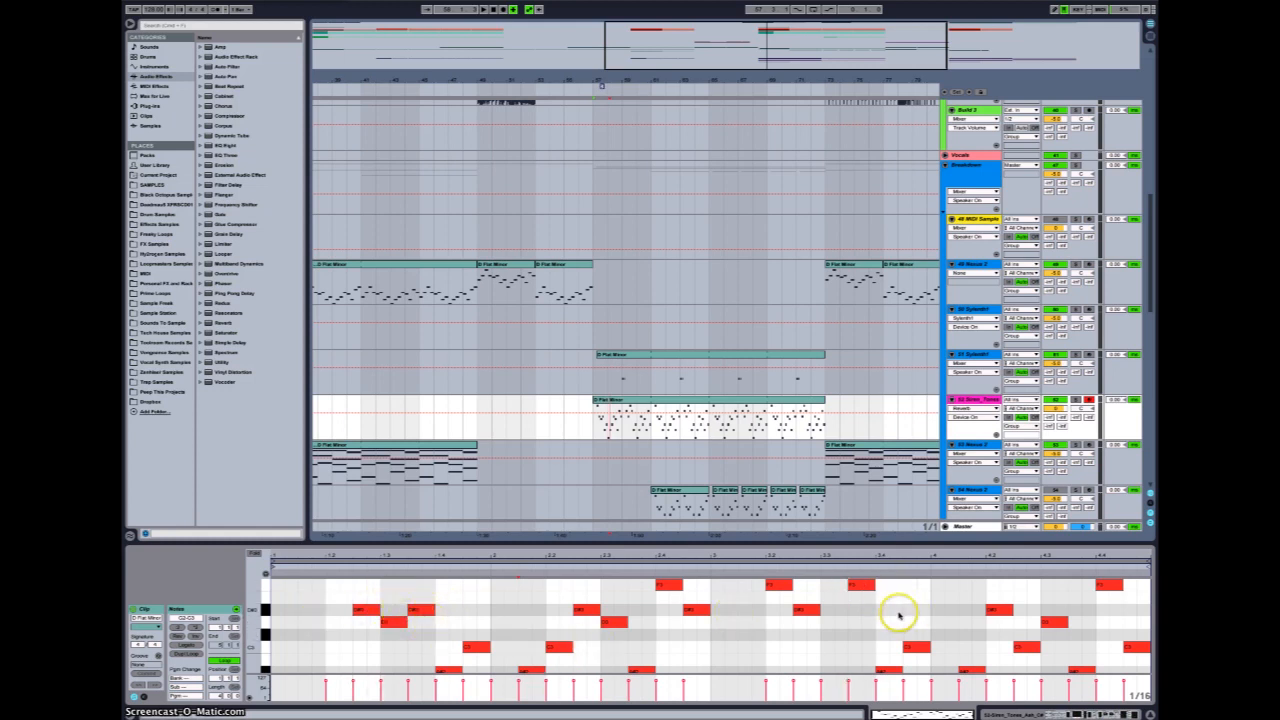
pyautogui.moveTo(826, 540); pyautogui.dragTo(828, 595)
pyautogui.click(679, 370)
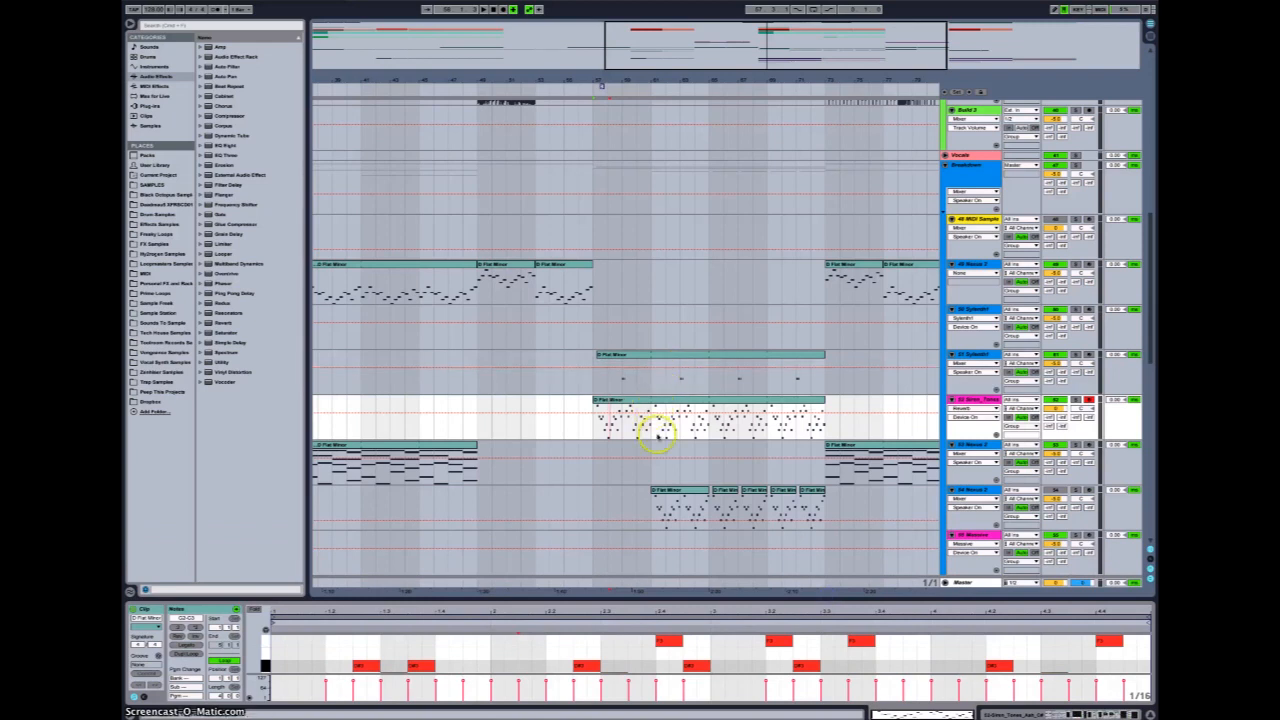
# Select the whole Siren_Tones clip and review its effects chain and its notes
pyautogui.click(703, 405)
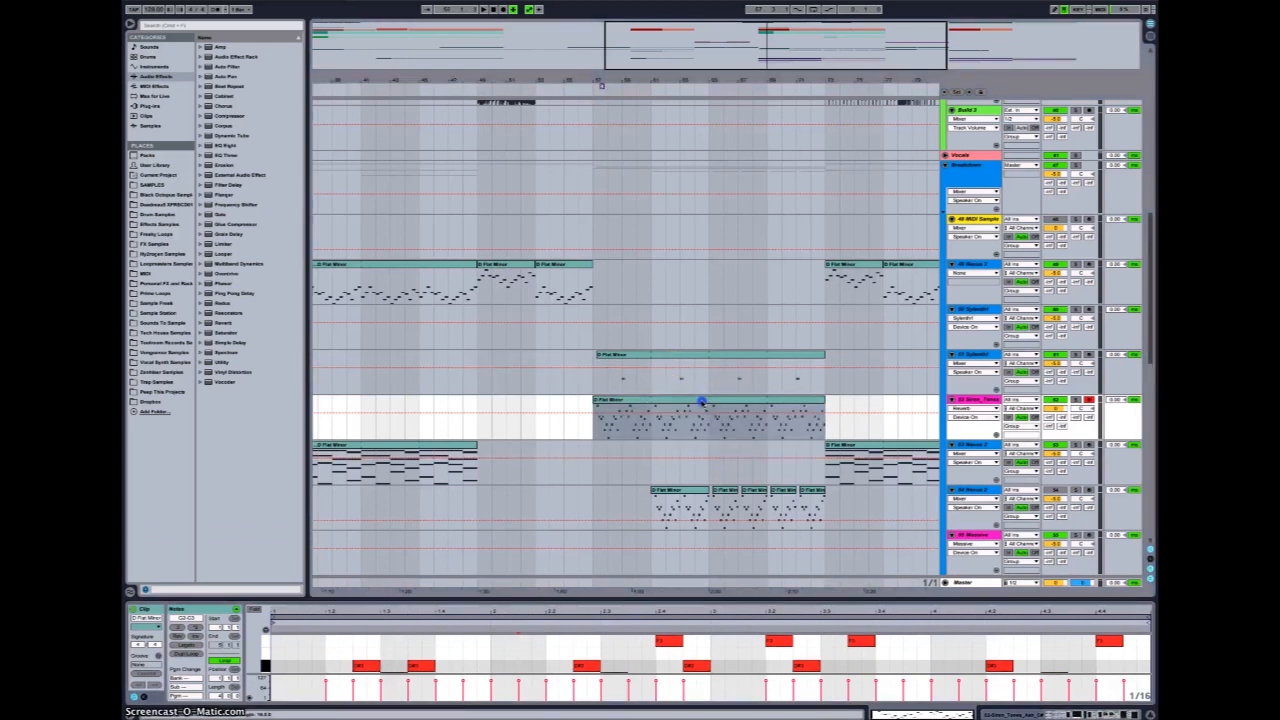
pyautogui.hotkey('shift', 'Tab')
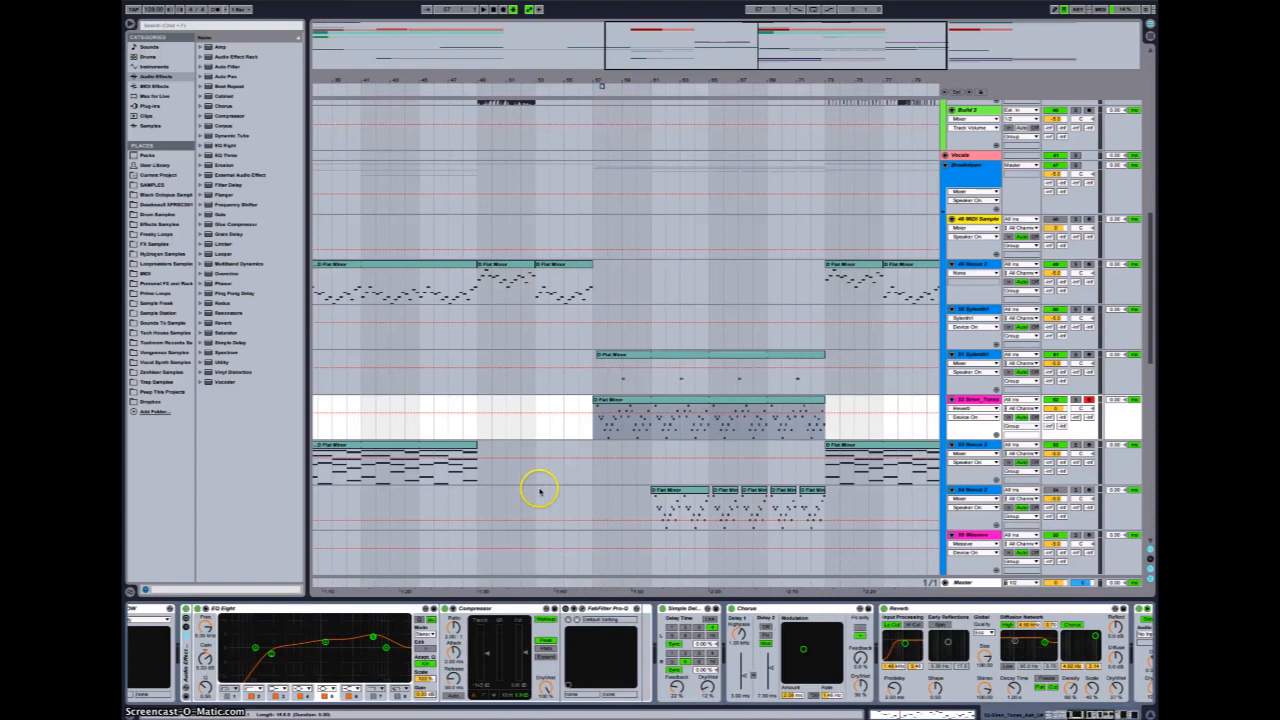
pyautogui.doubleClick(711, 420)
pyautogui.click(712, 393)
pyautogui.click(713, 400)
pyautogui.moveTo(695, 600)
pyautogui.mouseDown()
pyautogui.moveTo(687, 527)
pyautogui.moveTo(684, 601)
pyautogui.mouseUp()
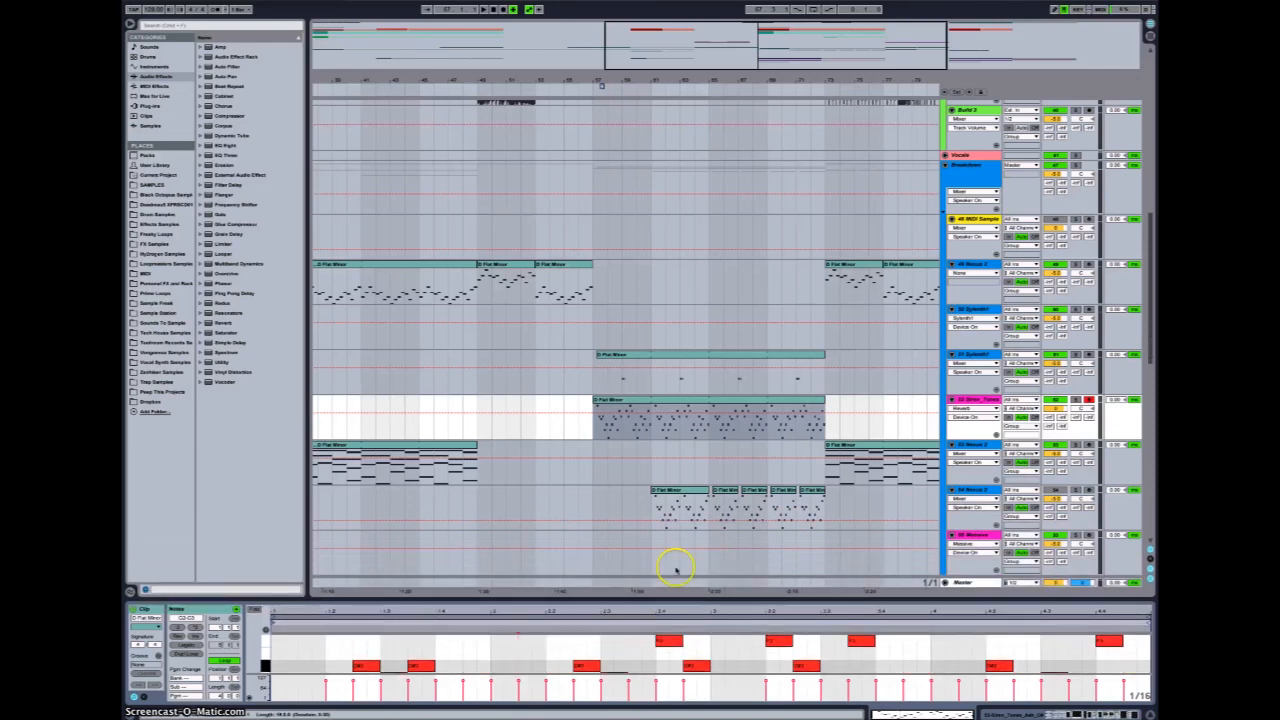
# Look through the build and breakdown tracks and inspect the drum fill clip on the Build 2 track
pyautogui.scroll(5, 612, 408)
pyautogui.scroll(-4, 612, 408)
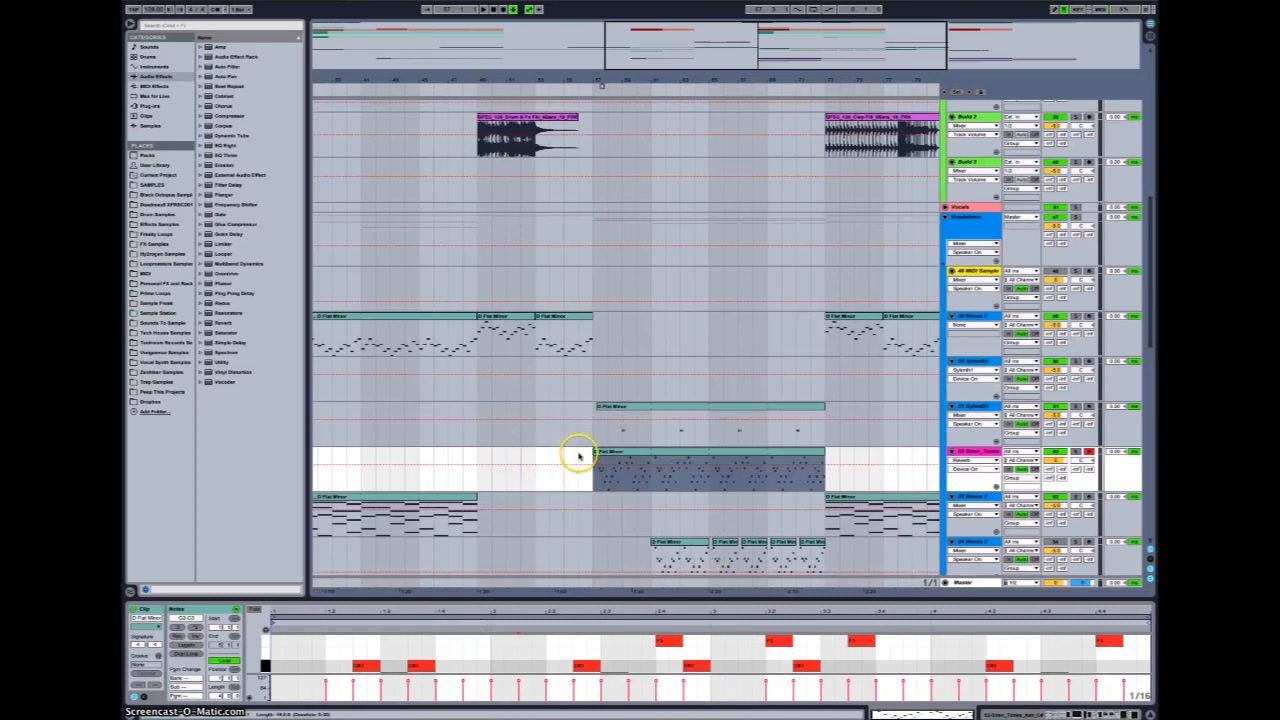
pyautogui.scroll(-5, 560, 435)
pyautogui.scroll(8, 565, 437)
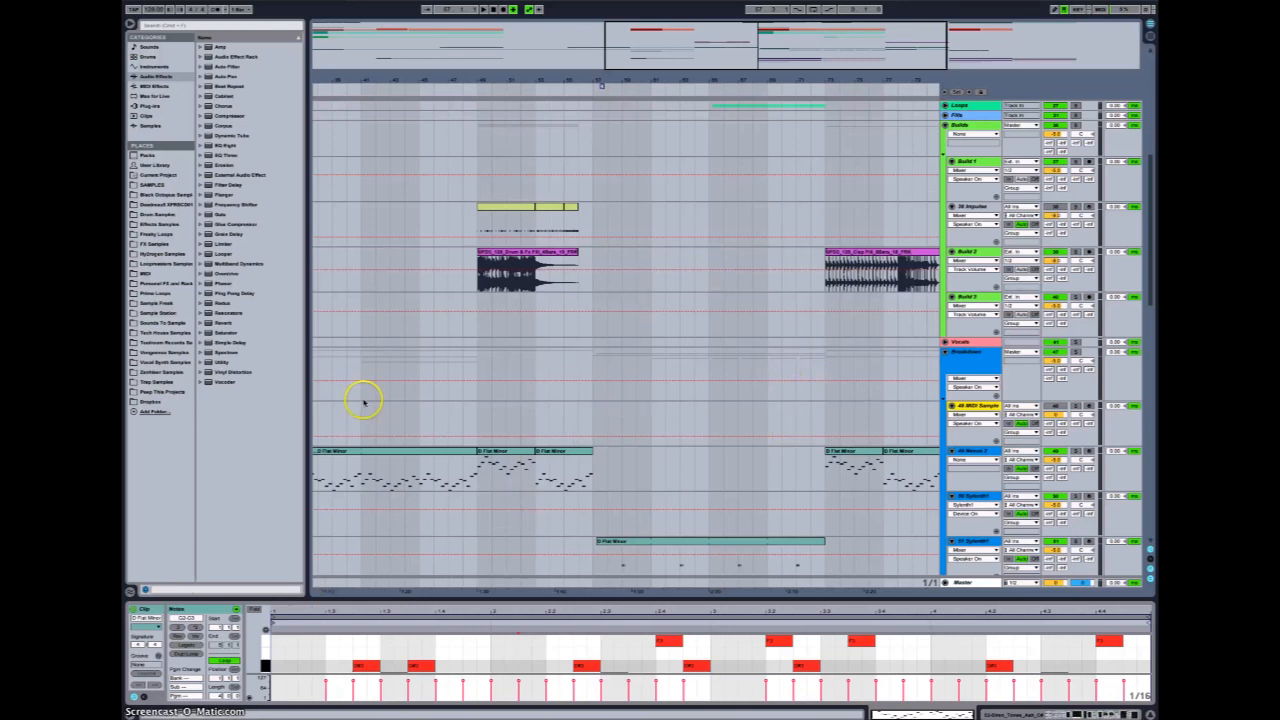
pyautogui.click(535, 285)
pyautogui.scroll(-2, 630, 480)
pyautogui.scroll(-1, 674, 453)
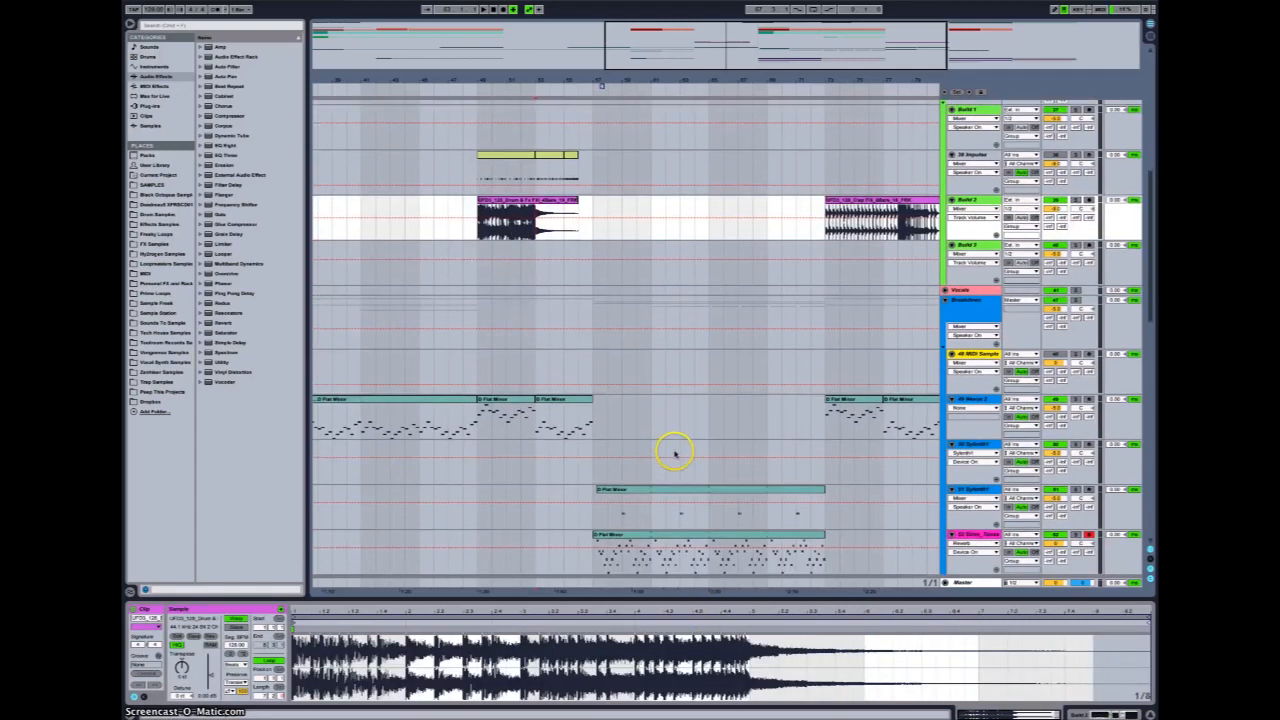
# Review the Siren_Tones device chain and select the Sylenth1 bass clip at bar 57 in the Bass group
pyautogui.click(990, 540)
pyautogui.scroll(-4, 737, 506)
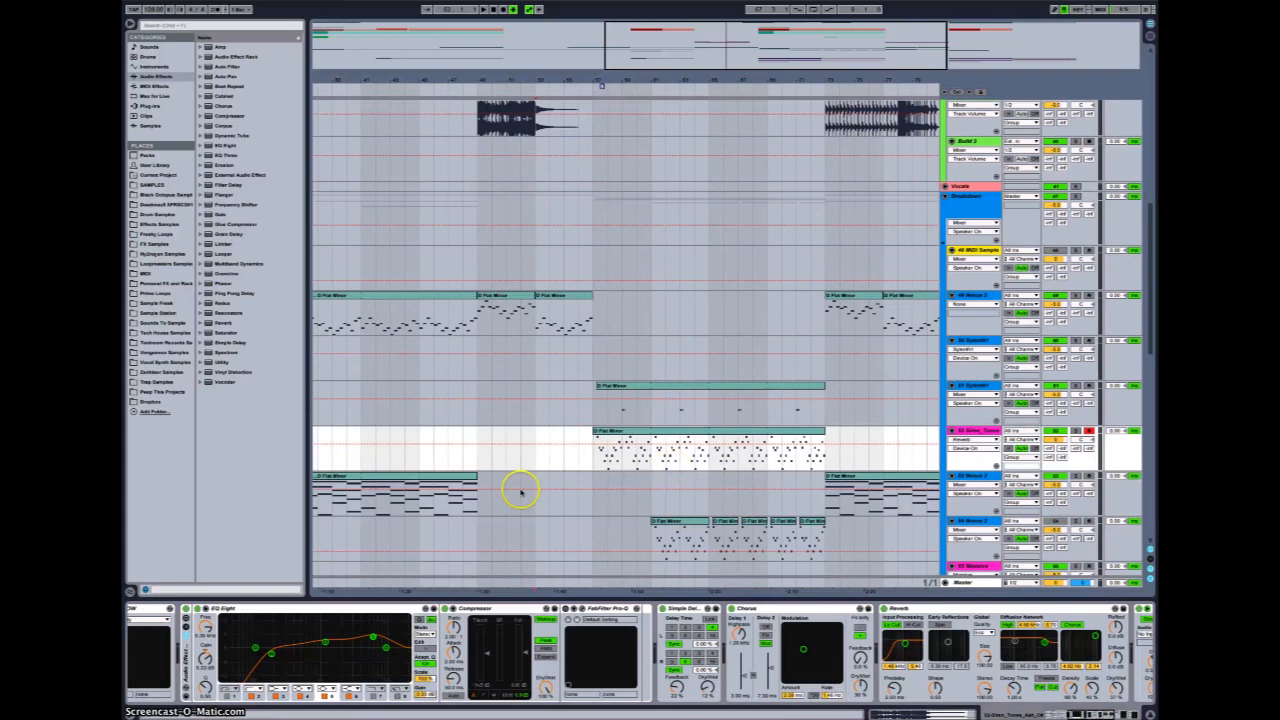
pyautogui.scroll(-8, 609, 449)
pyautogui.hscroll(3, 609, 449)
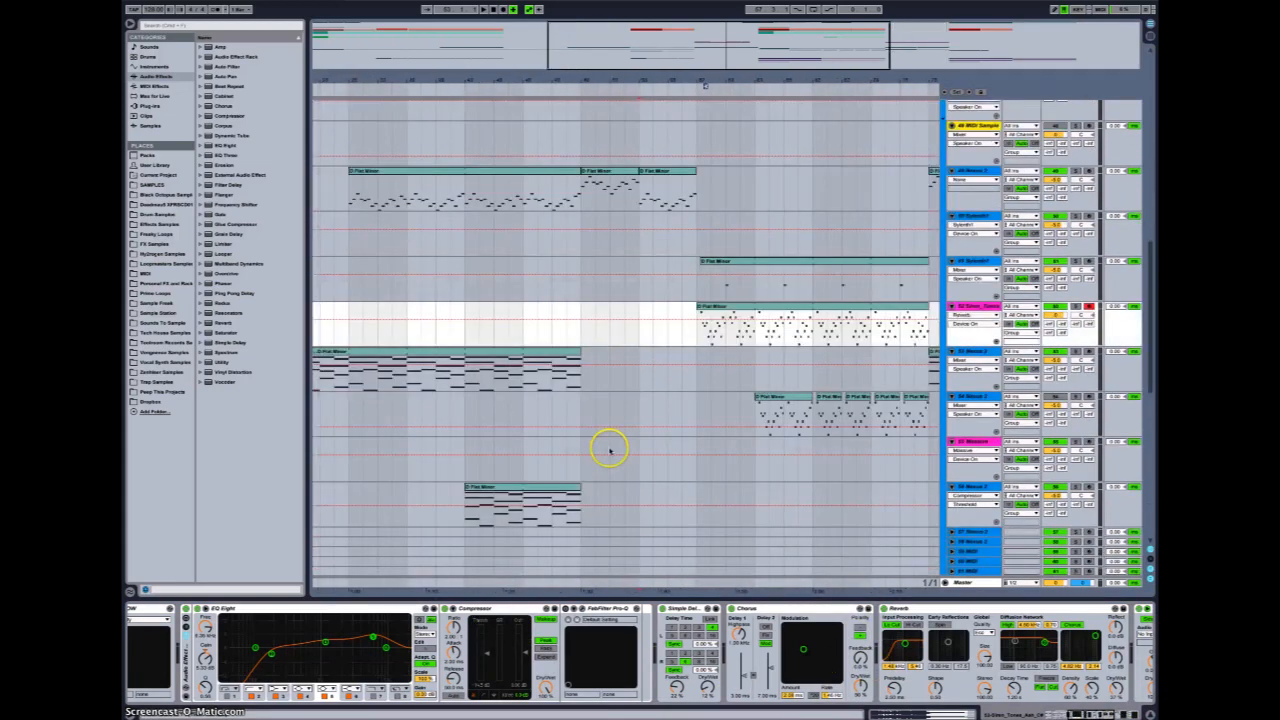
pyautogui.click(624, 437)
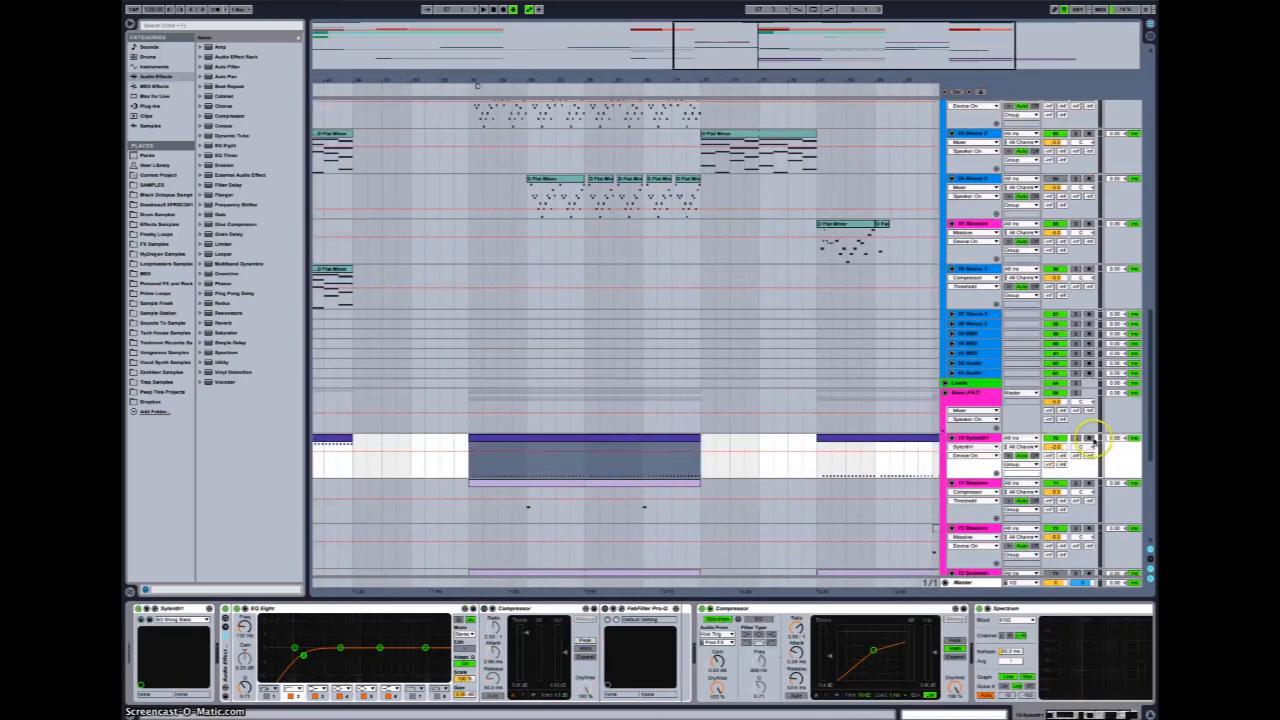
# Compare the bass and breakdown parts, and solo the Bass group to hear it from bar 57
pyautogui.scroll(2, 457, 477)
pyautogui.hscroll(-5, 457, 477)
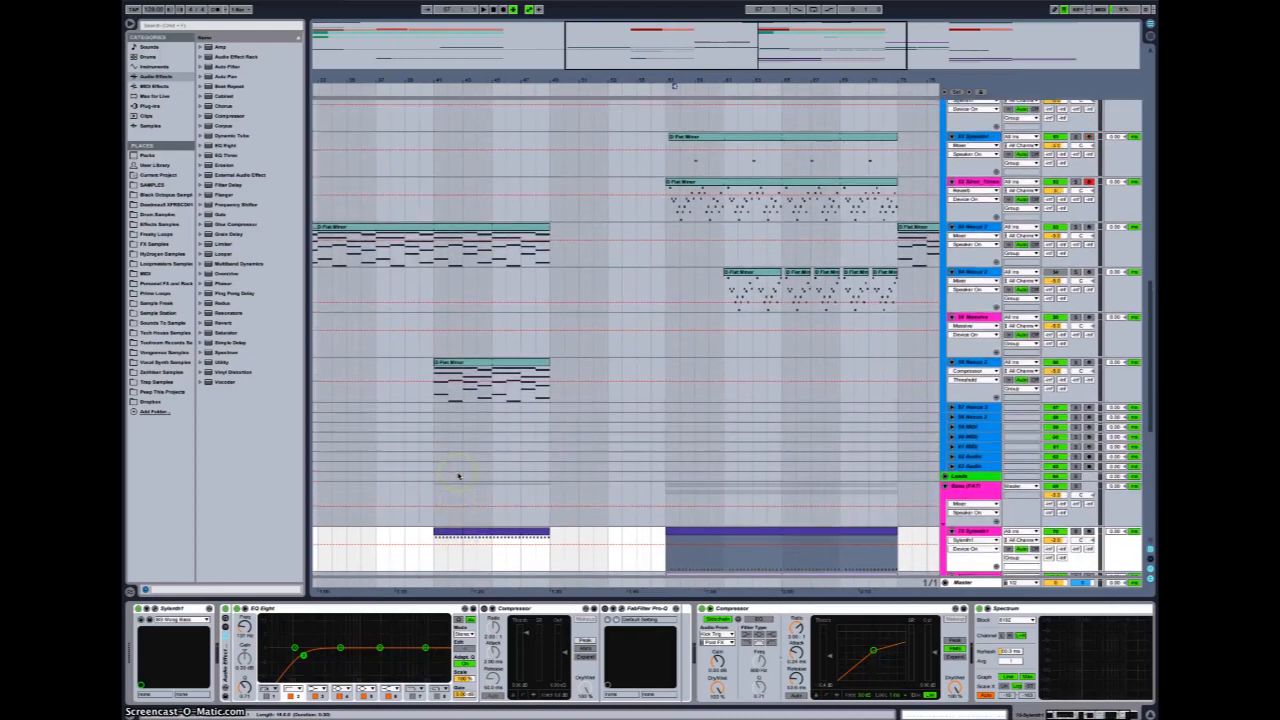
pyautogui.scroll(-2, 457, 477)
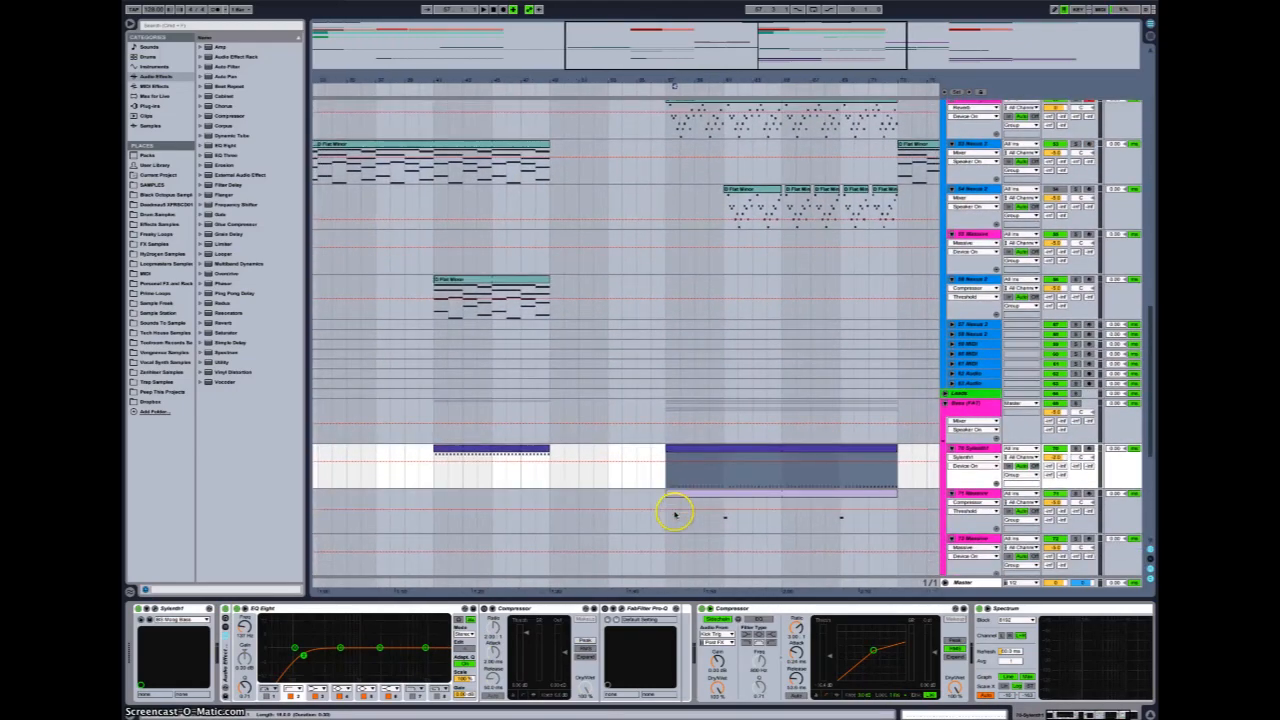
pyautogui.scroll(8, 670, 517)
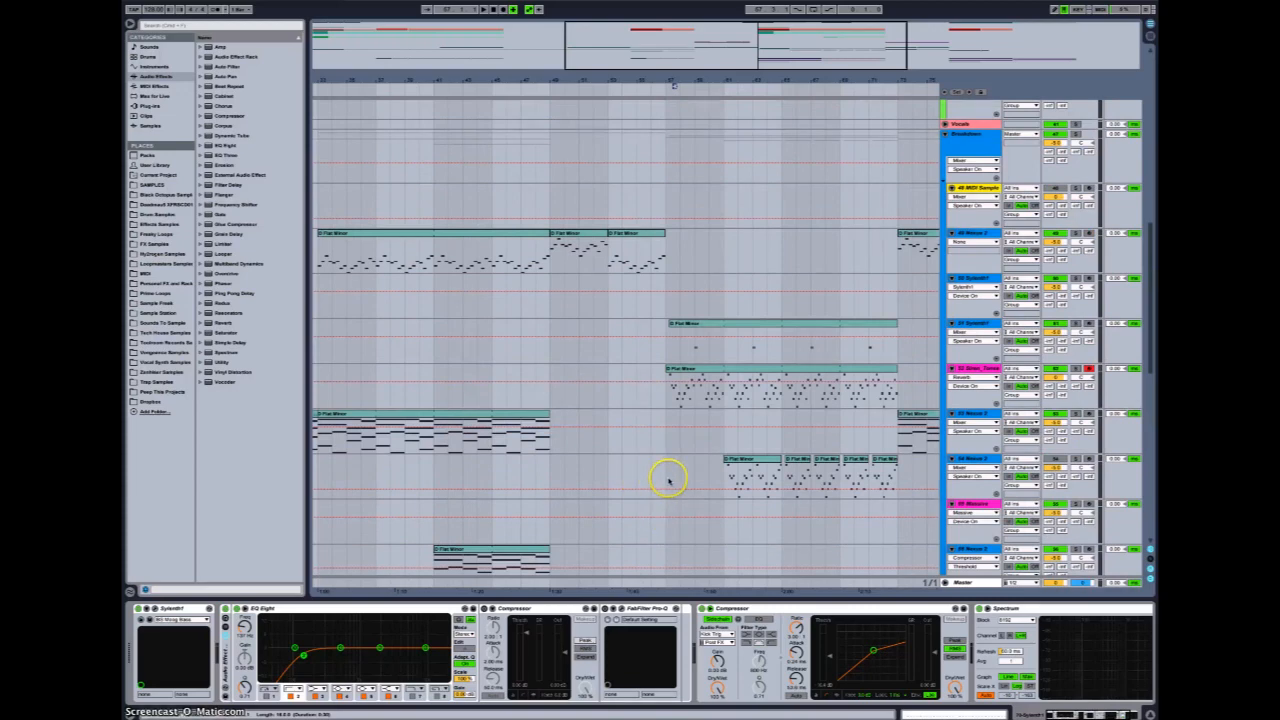
pyautogui.scroll(-12, 668, 480)
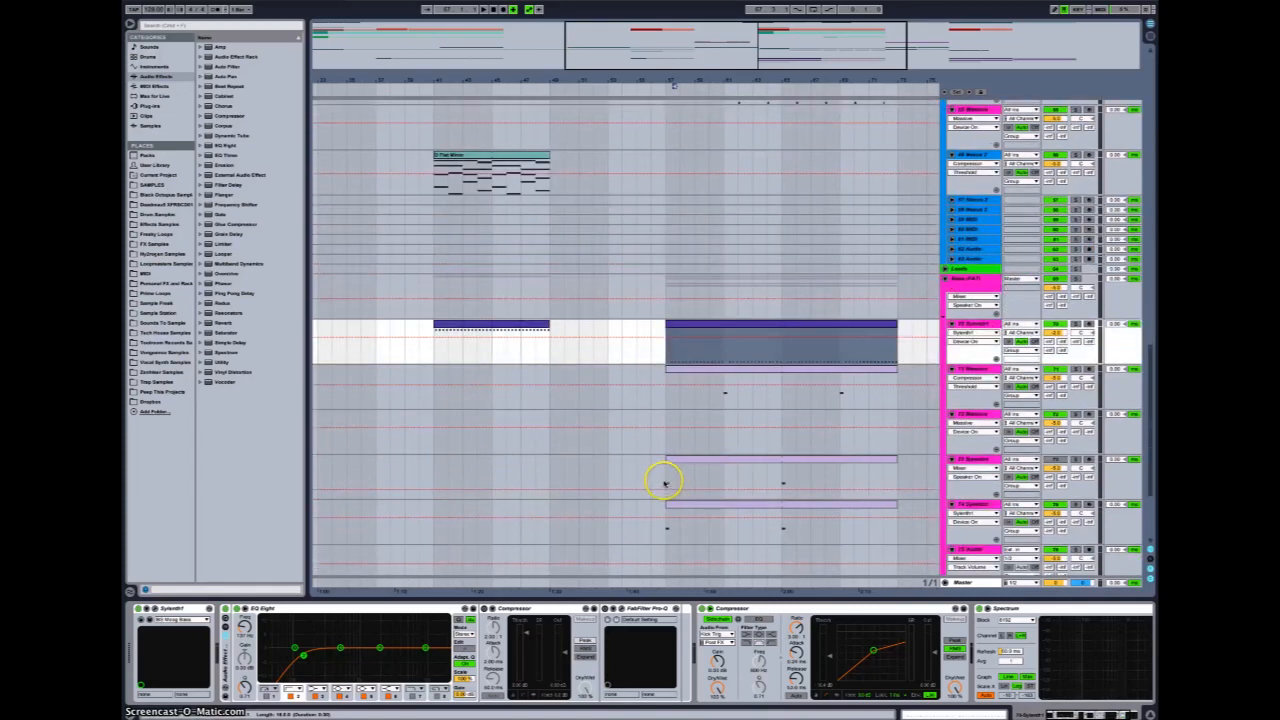
pyautogui.click(664, 483)
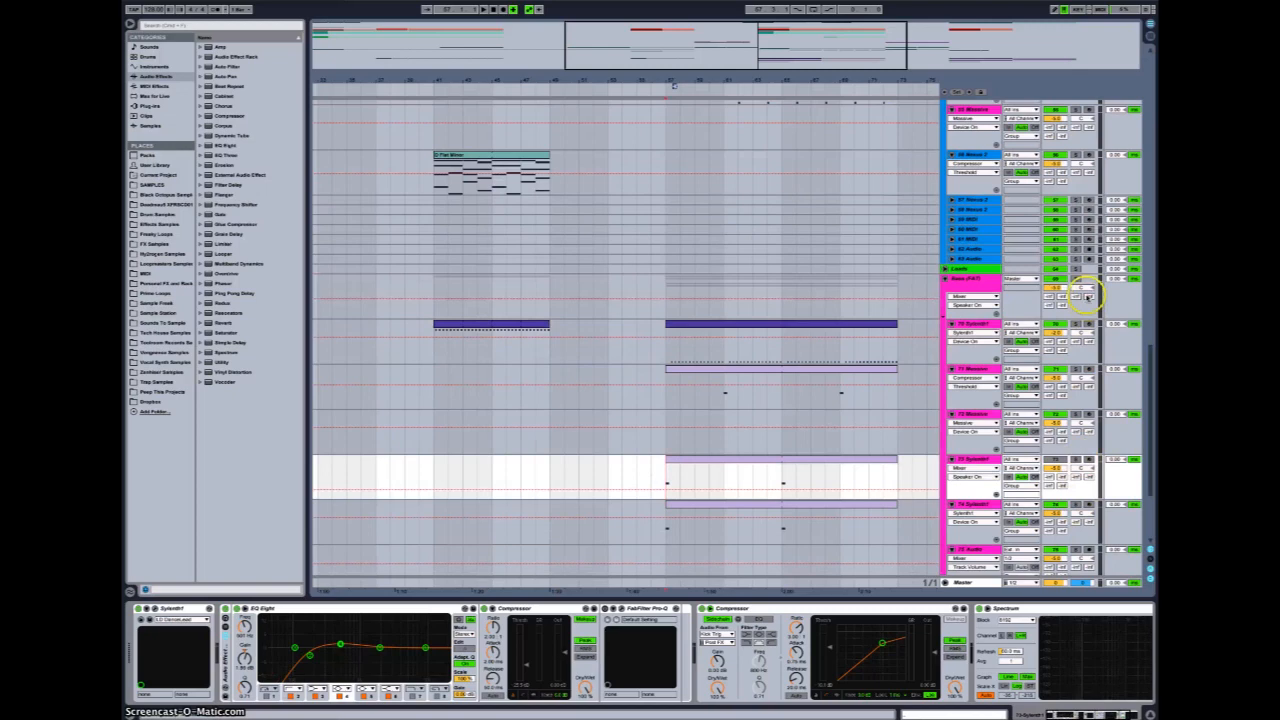
pyautogui.click(1075, 278)
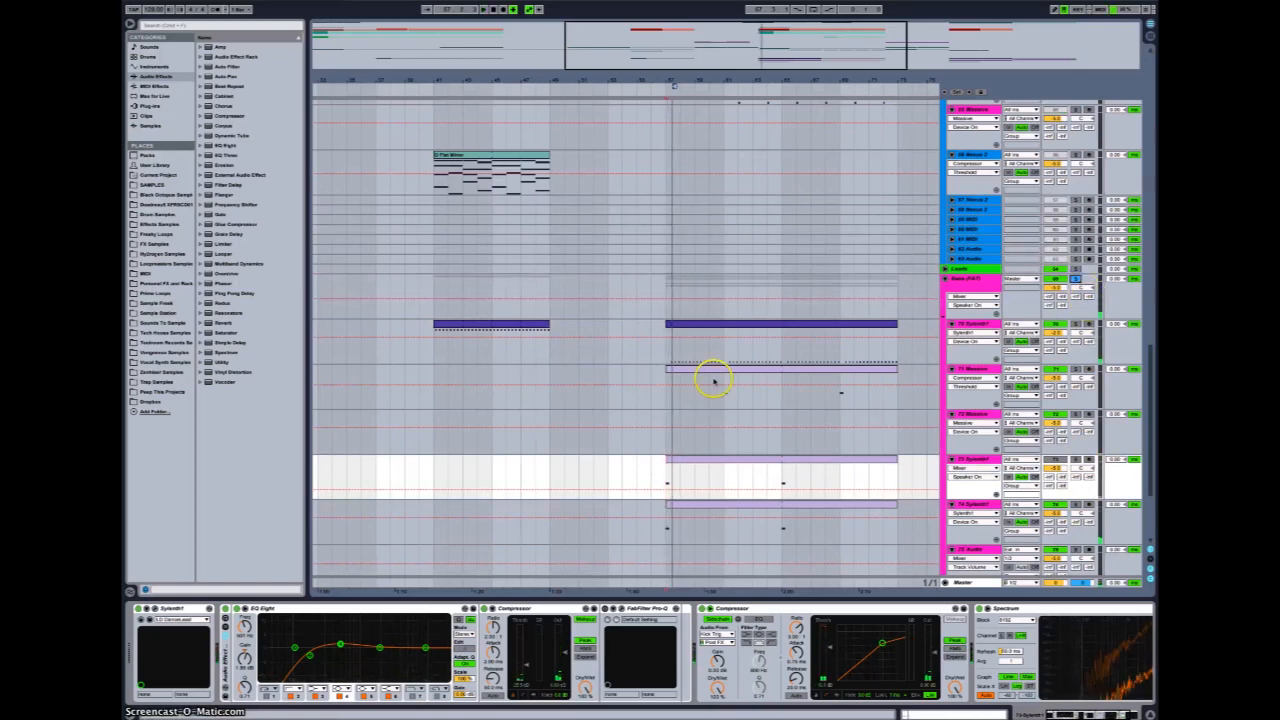
# Audition the soloed Bass group from the Massive note at bar 61 and look over the remaining tracks
pyautogui.scroll(3, 771, 404)
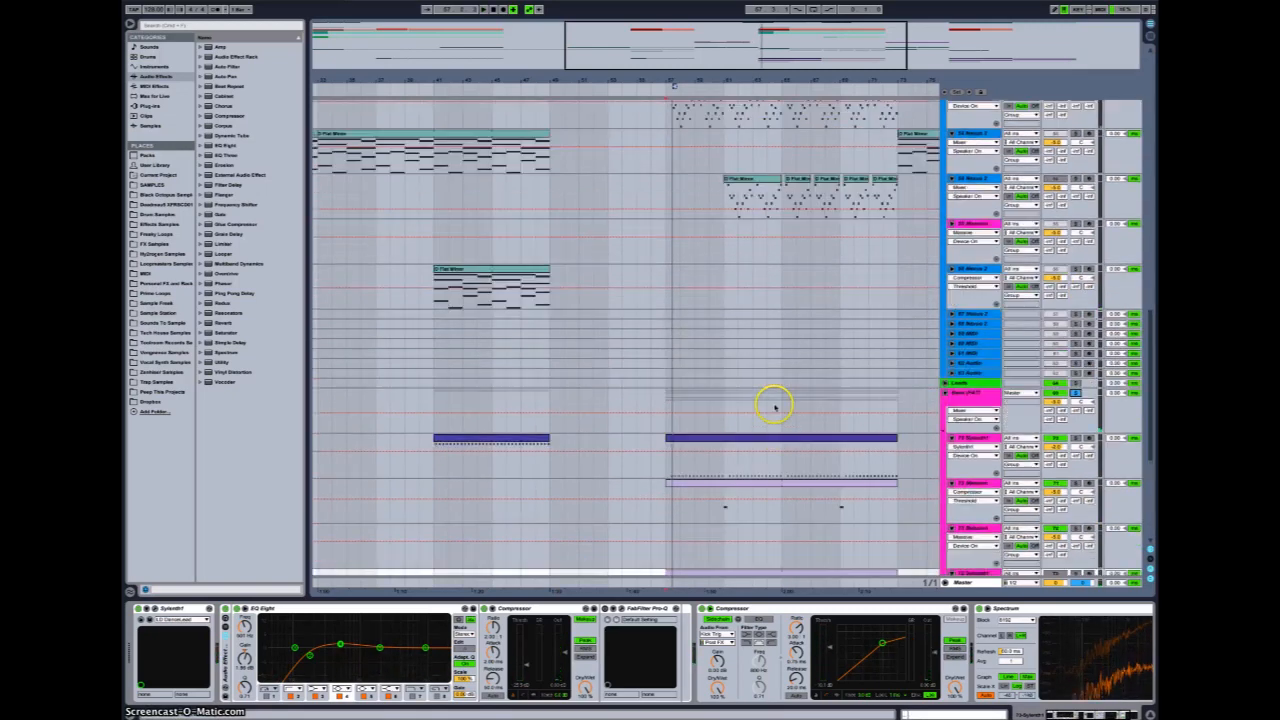
pyautogui.click(723, 516)
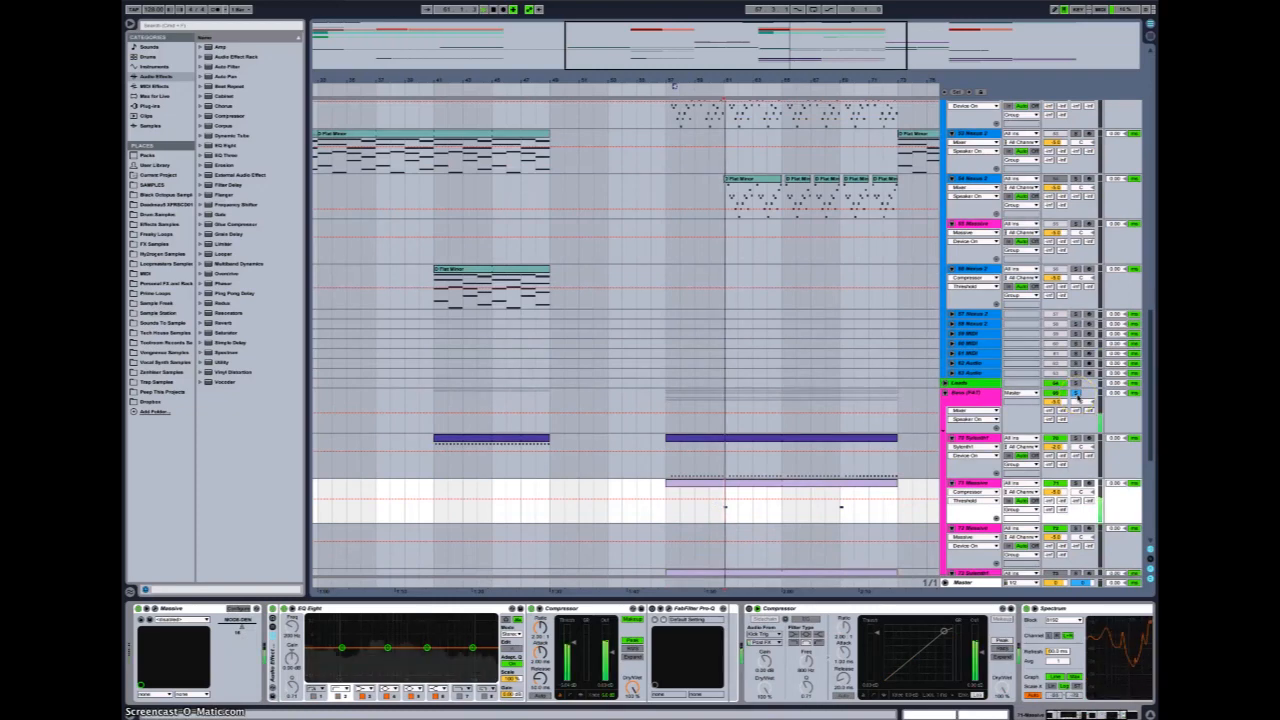
pyautogui.click(789, 486)
pyautogui.scroll(1, 742, 509)
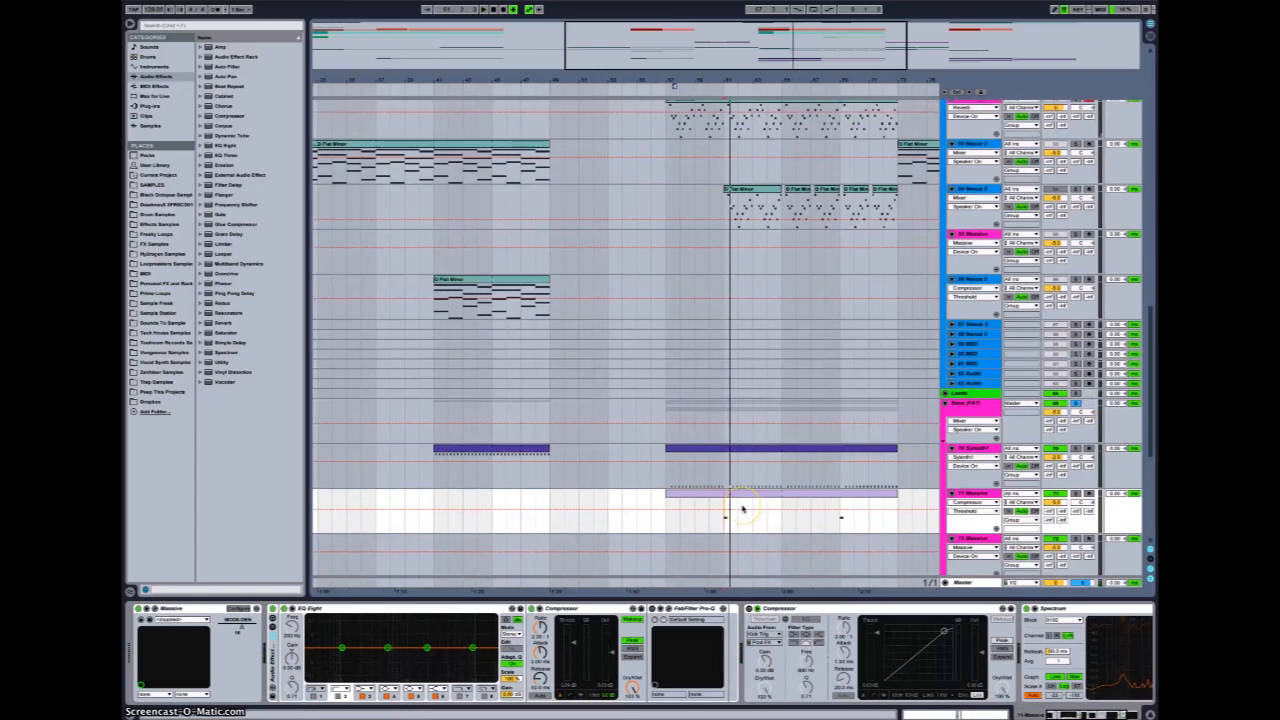
pyautogui.scroll(15, 742, 509)
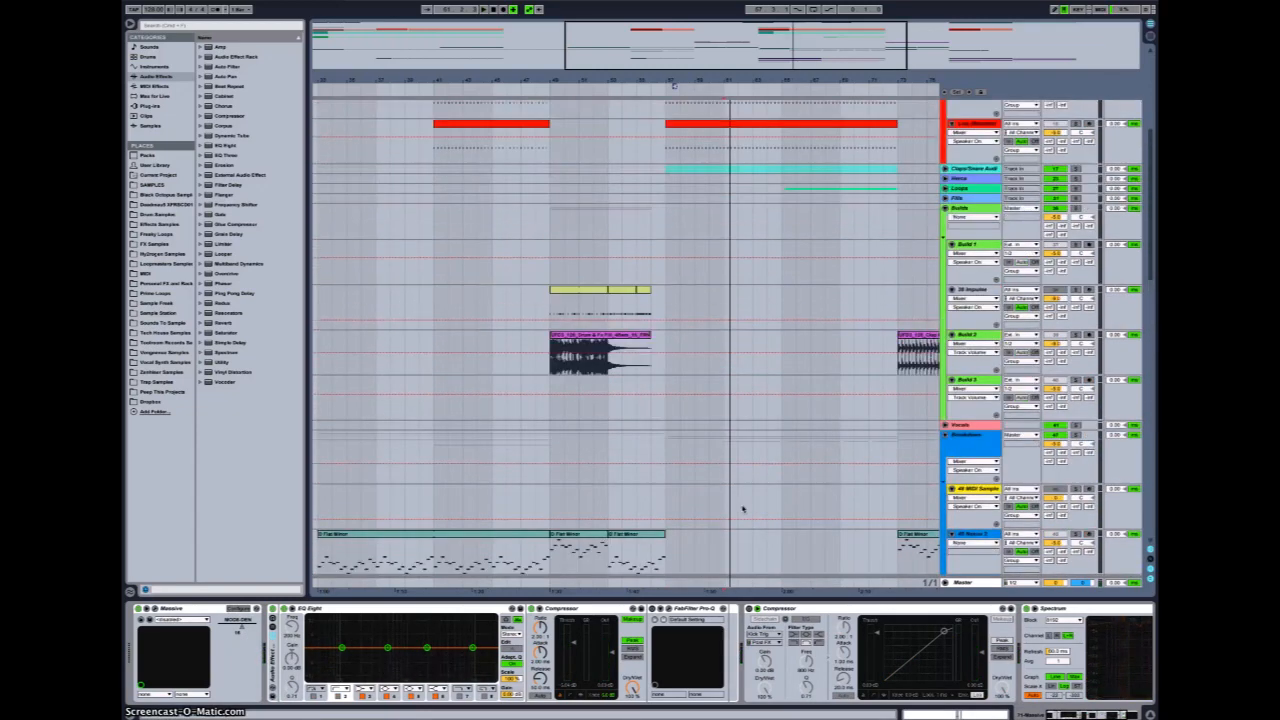
pyautogui.scroll(-10, 742, 509)
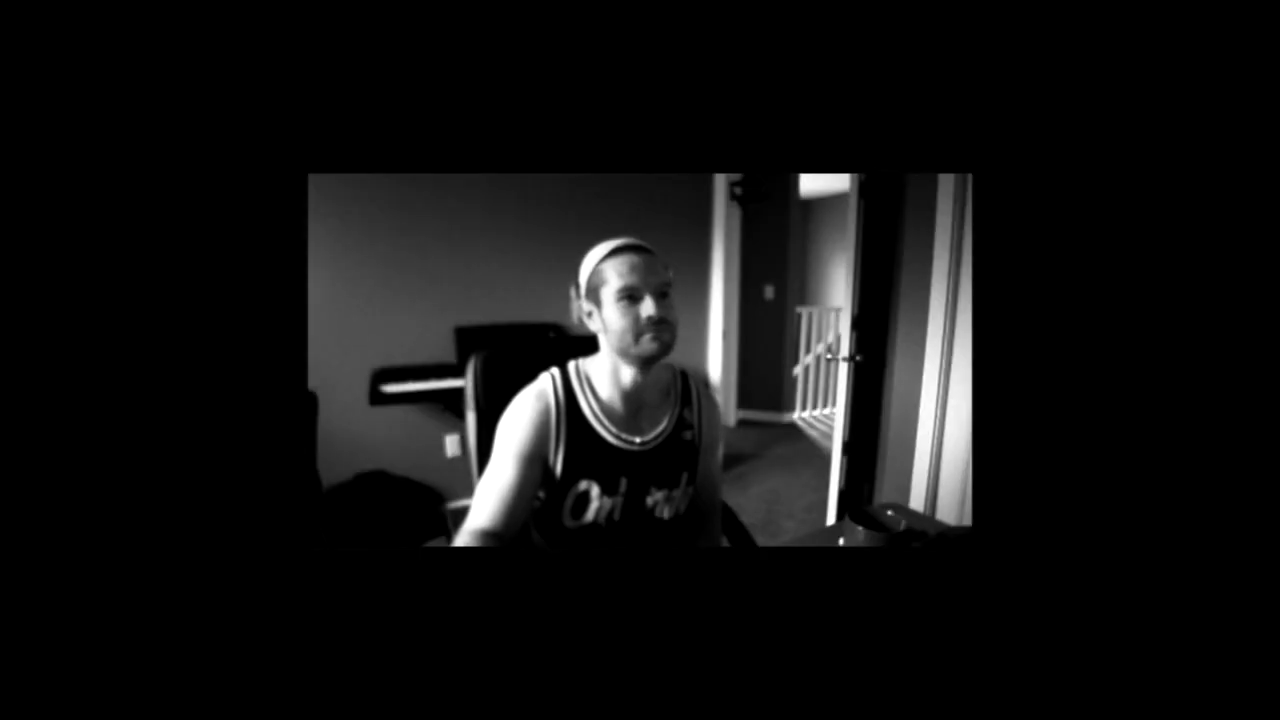